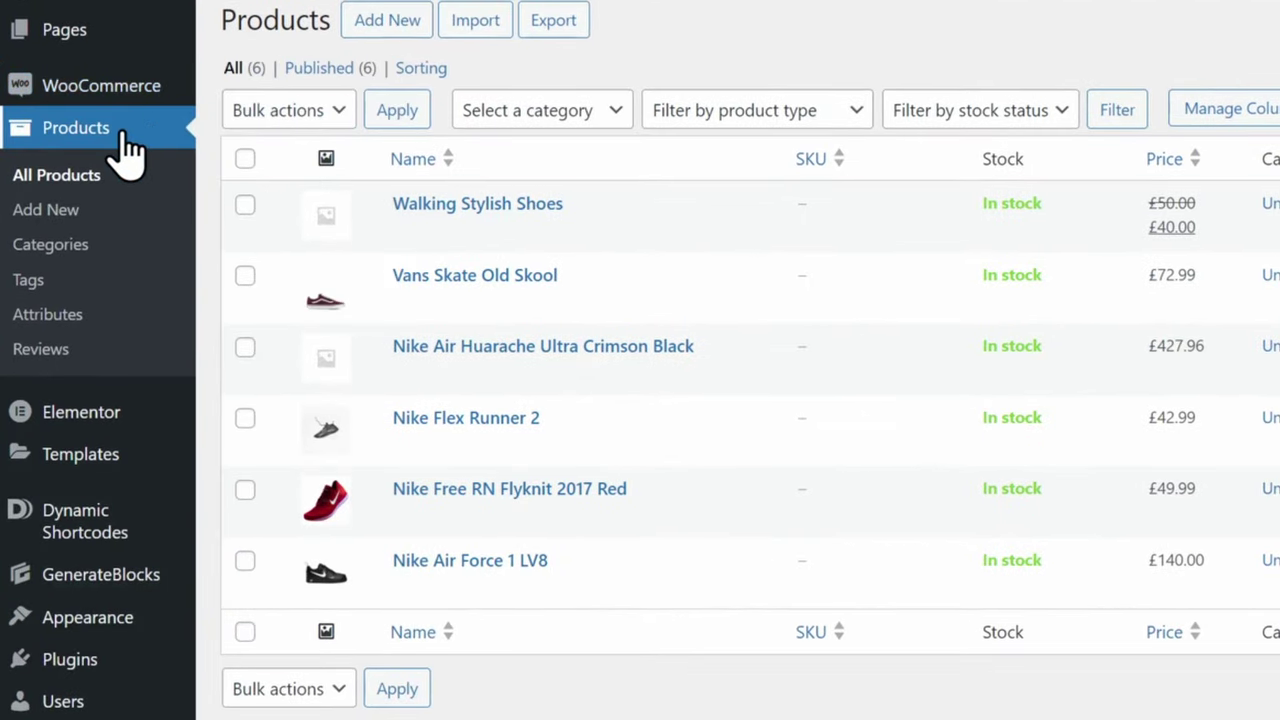
mouse_move(137, 423)
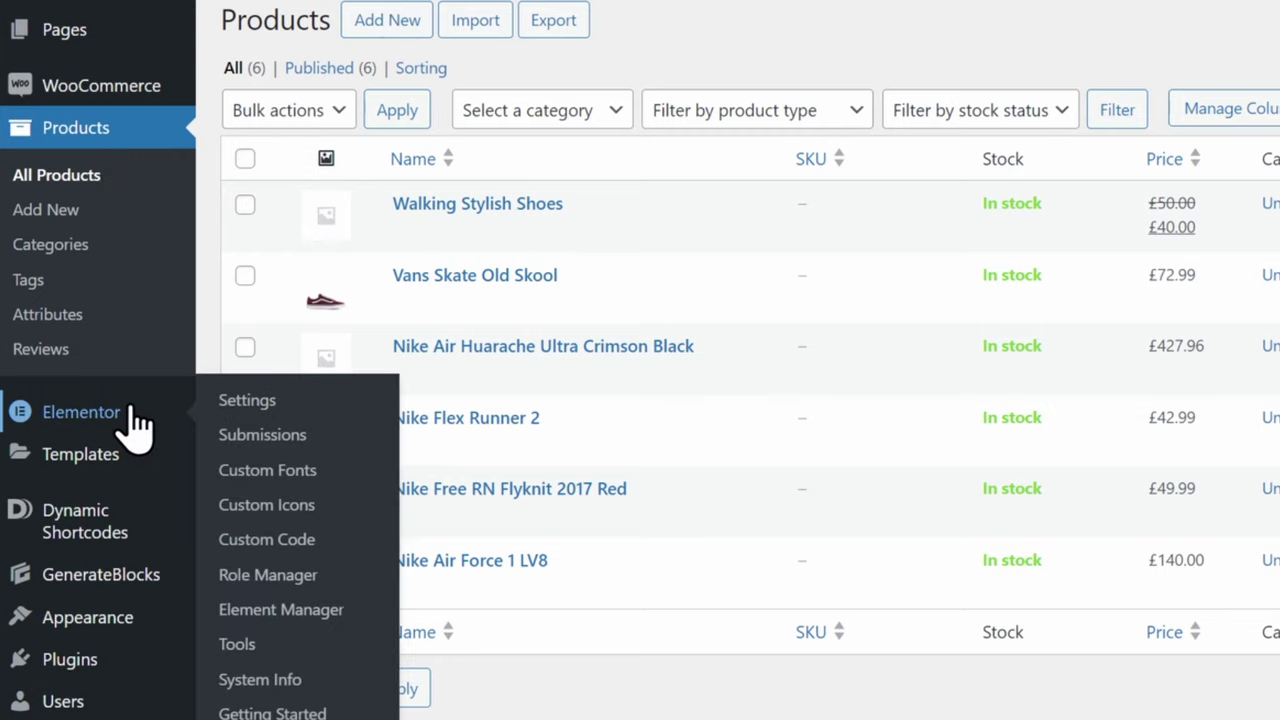
mouse_move(112, 540)
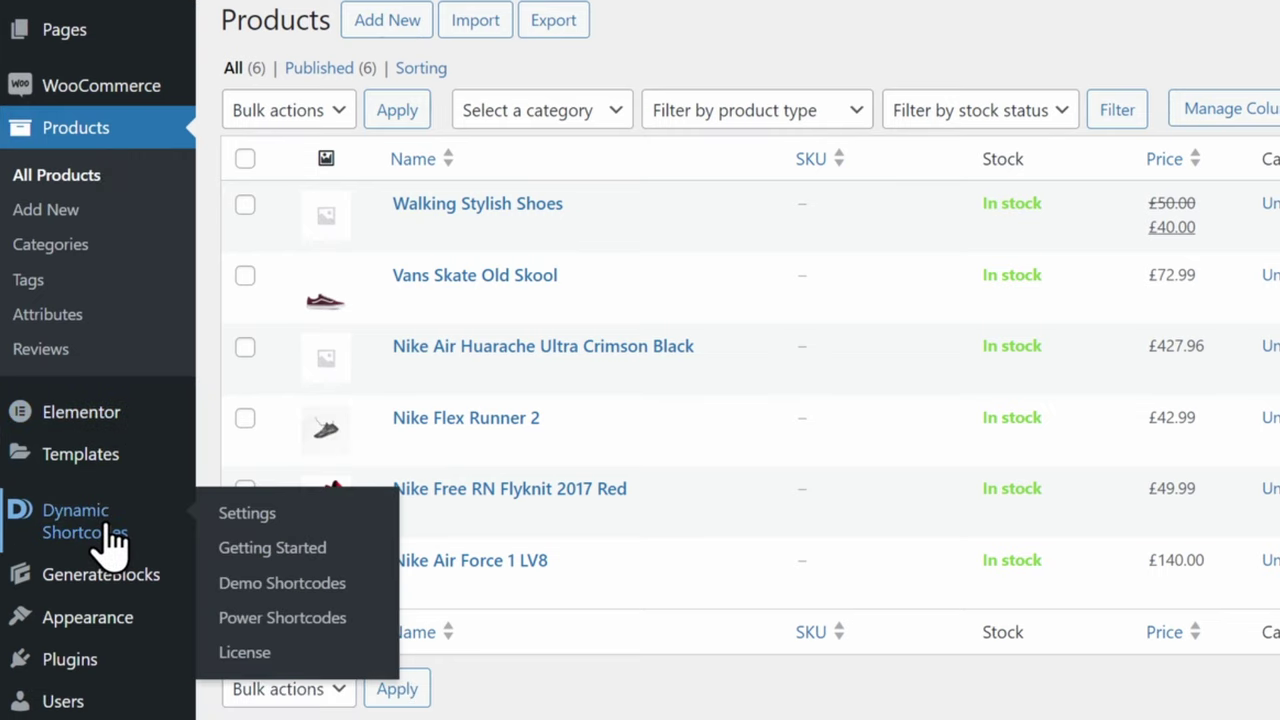
mouse_move(128, 590)
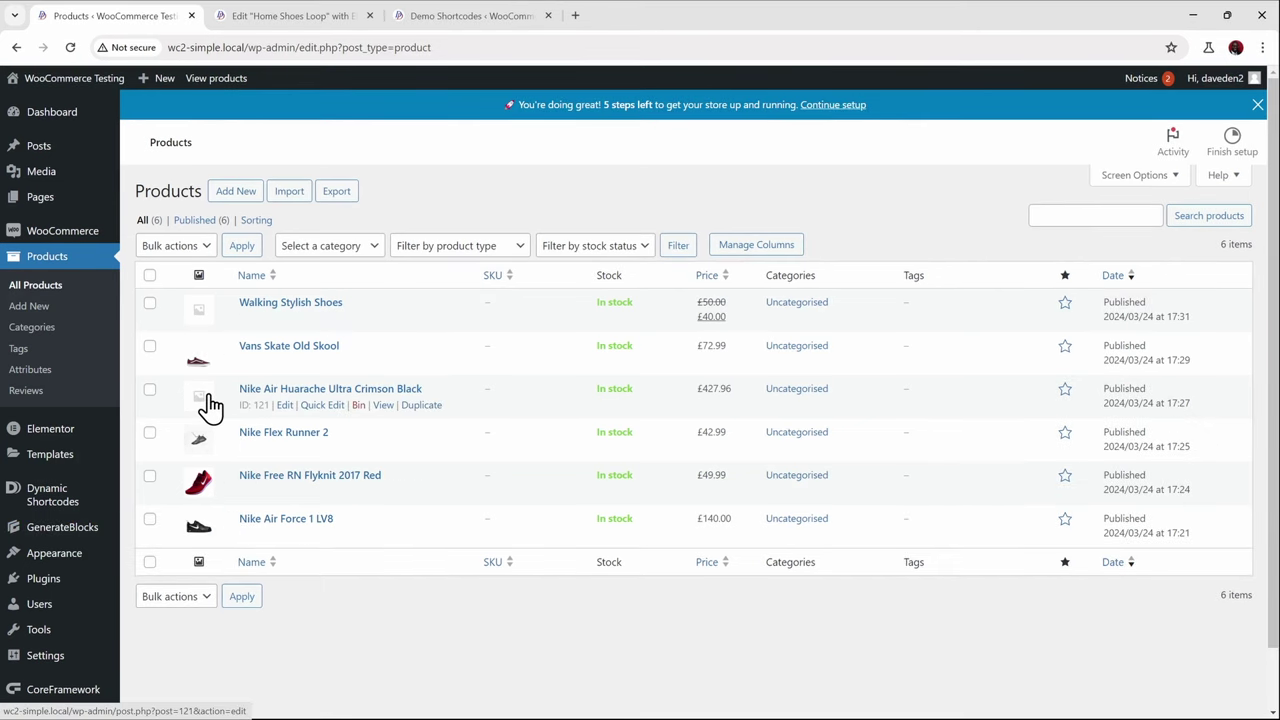
Review the Walking Stylish Shoes product's price, product image and gallery settings, and return to the product list
left_click(311, 304)
scroll(943, 486, "down", 5)
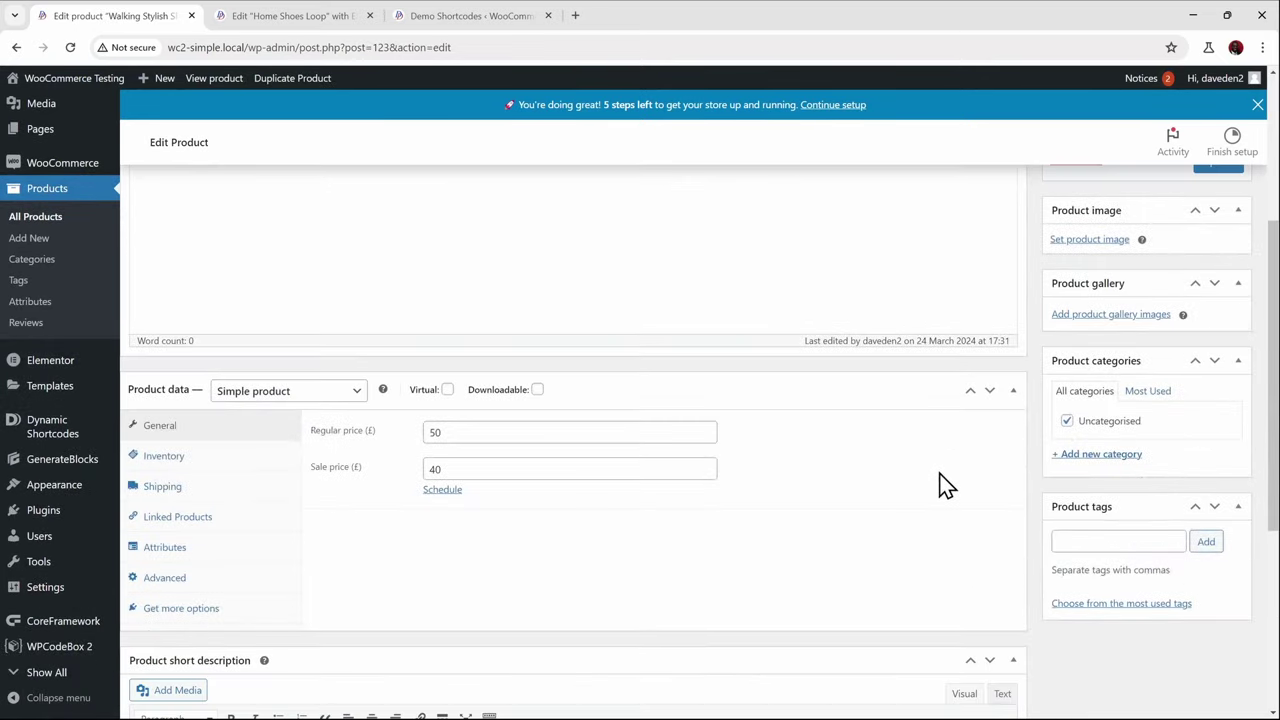
scroll(1020, 503, "up", 2)
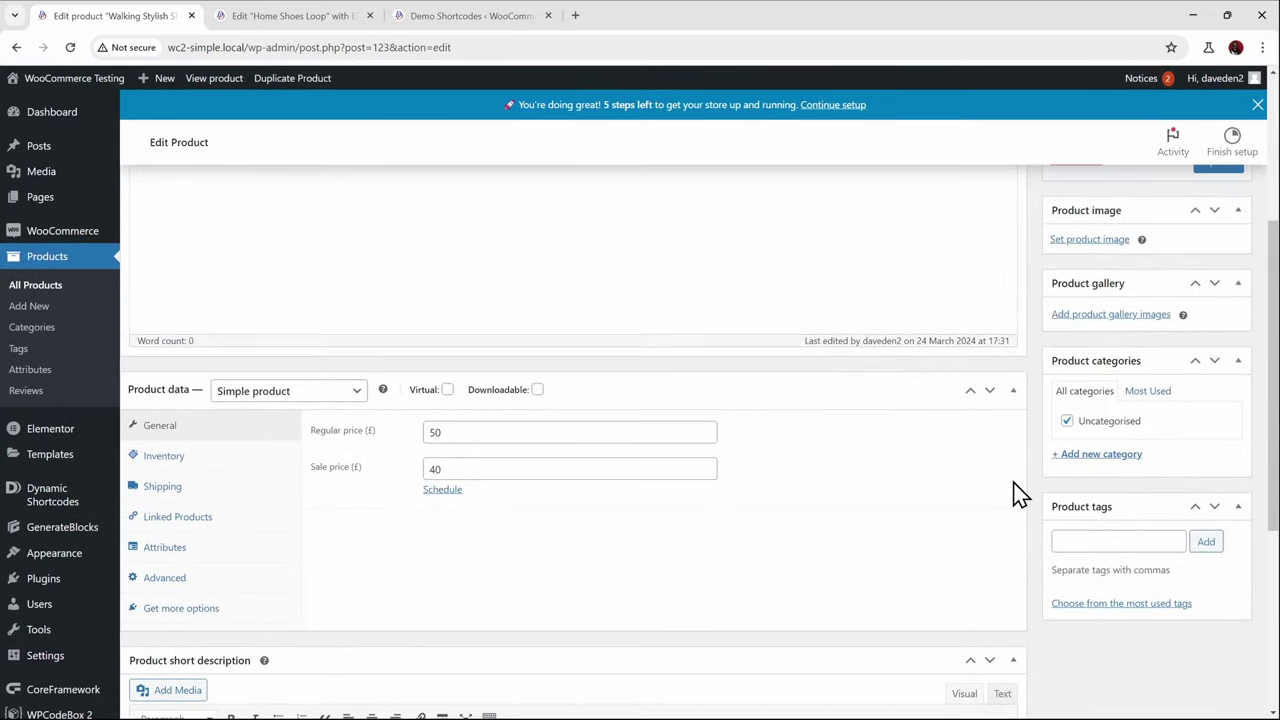
scroll(1094, 448, "up", 2)
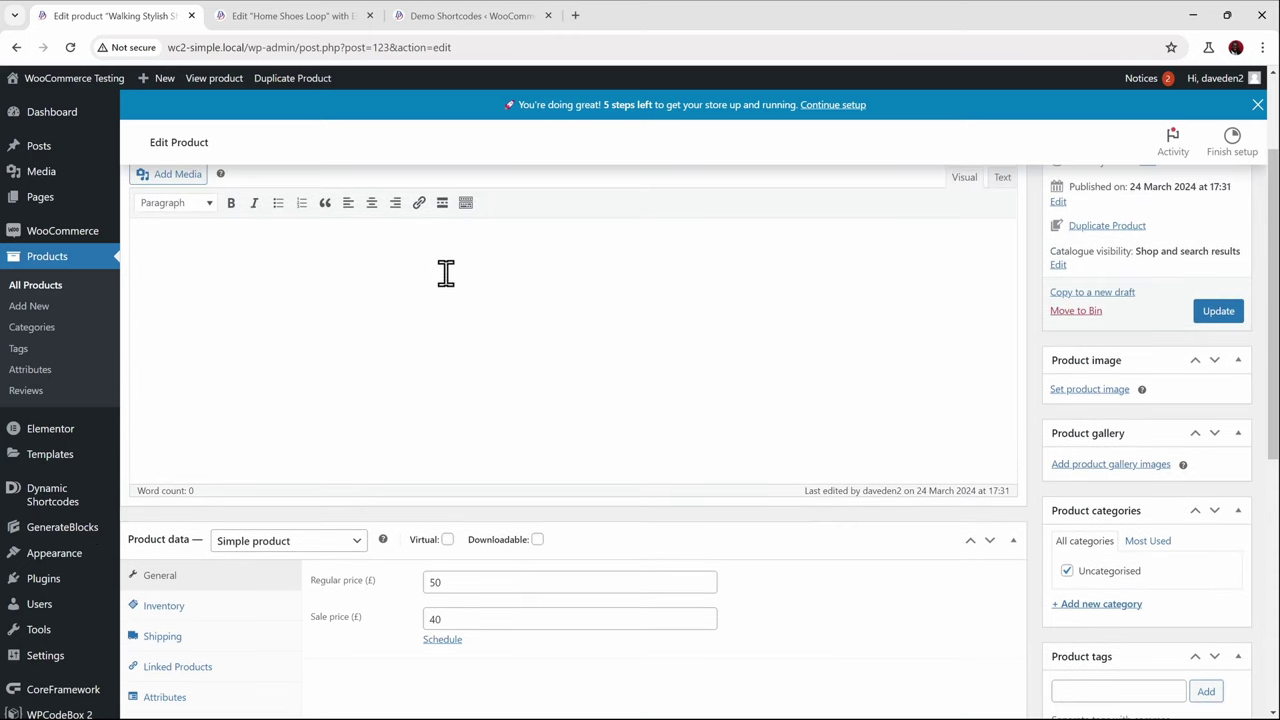
scroll(449, 277, "up", 3)
left_click(15, 46)
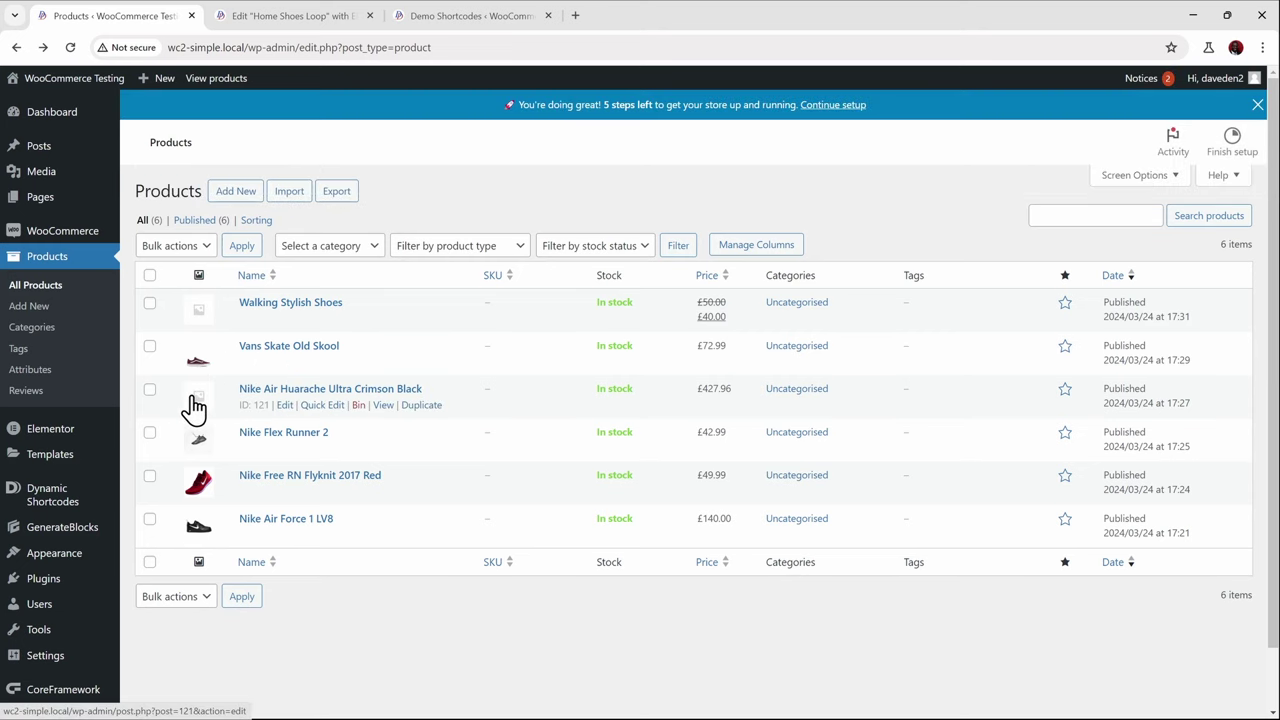
Examine the product image and gallery settings of Nike Air Huarache Ultra Crimson Black and Vans Skate Old Skool
left_click(253, 388)
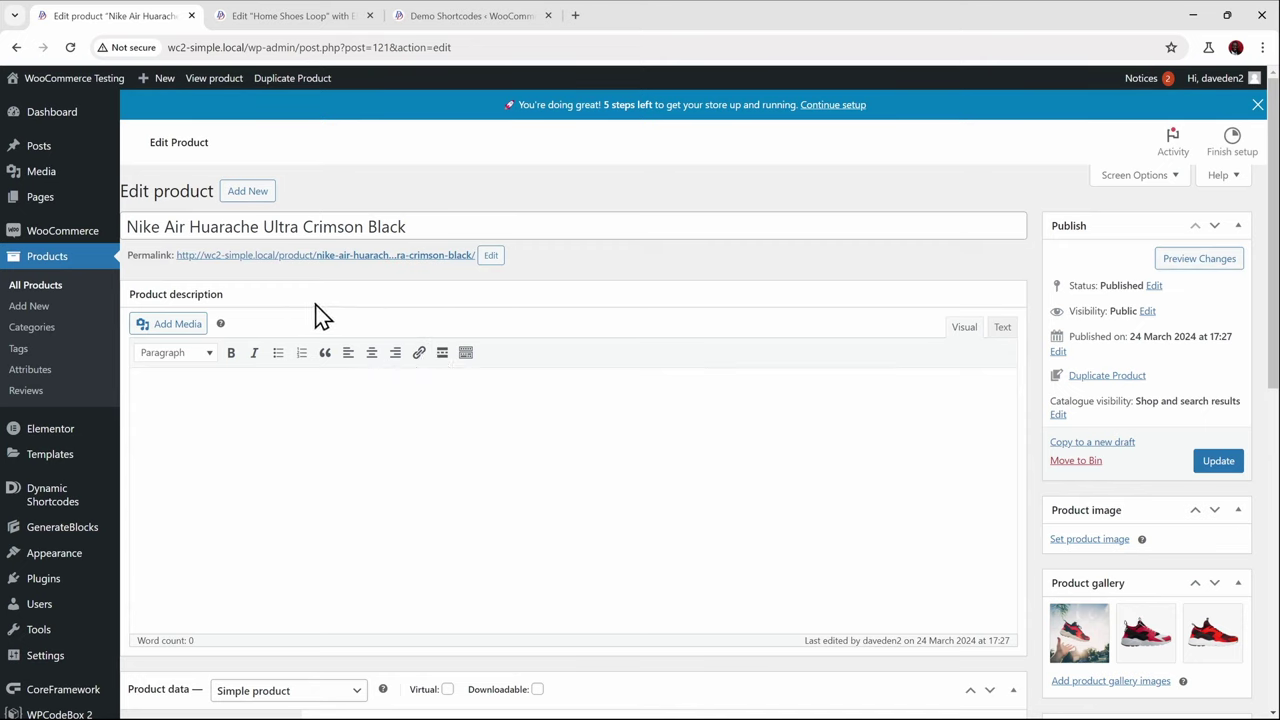
left_click(16, 47)
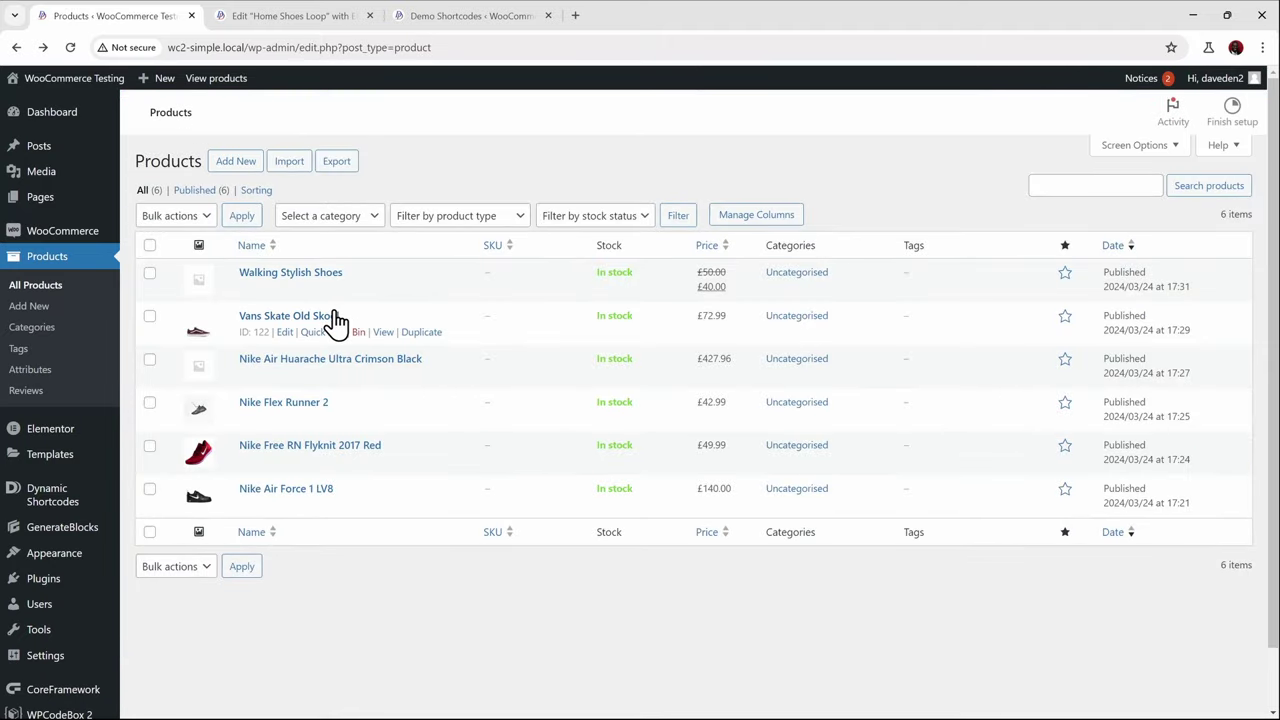
left_click(316, 348)
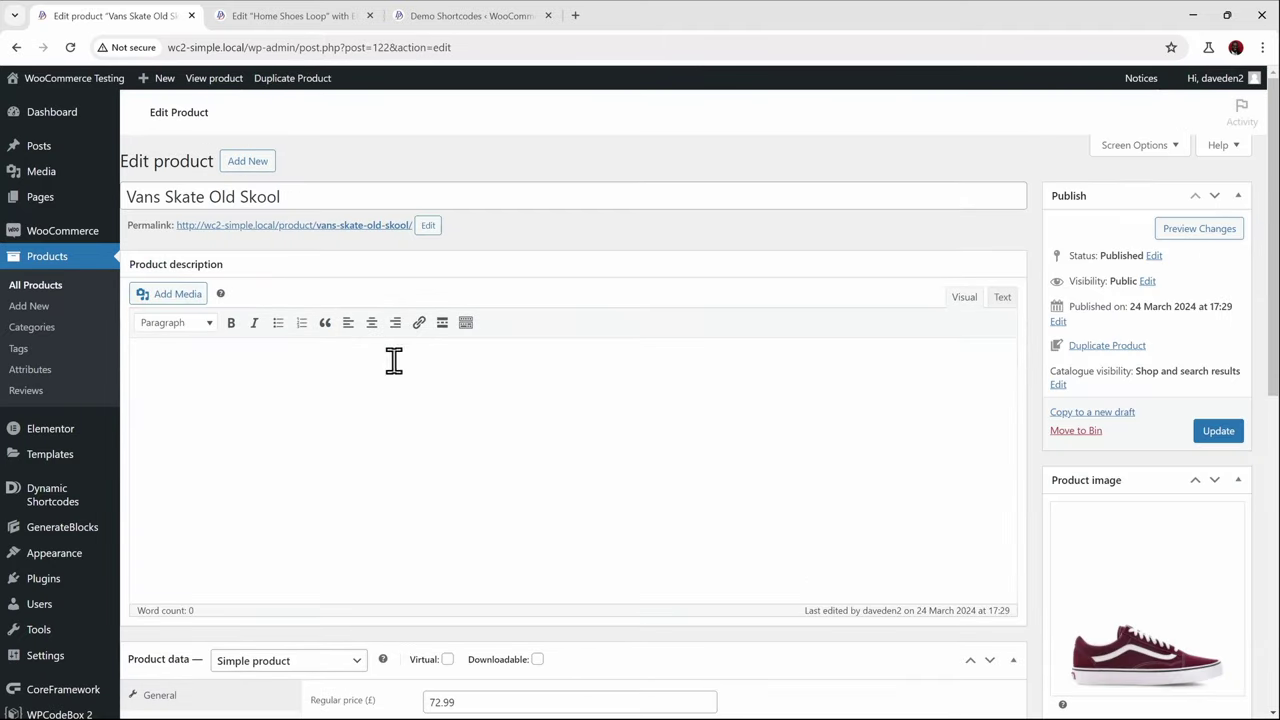
scroll(888, 451, "down", 8)
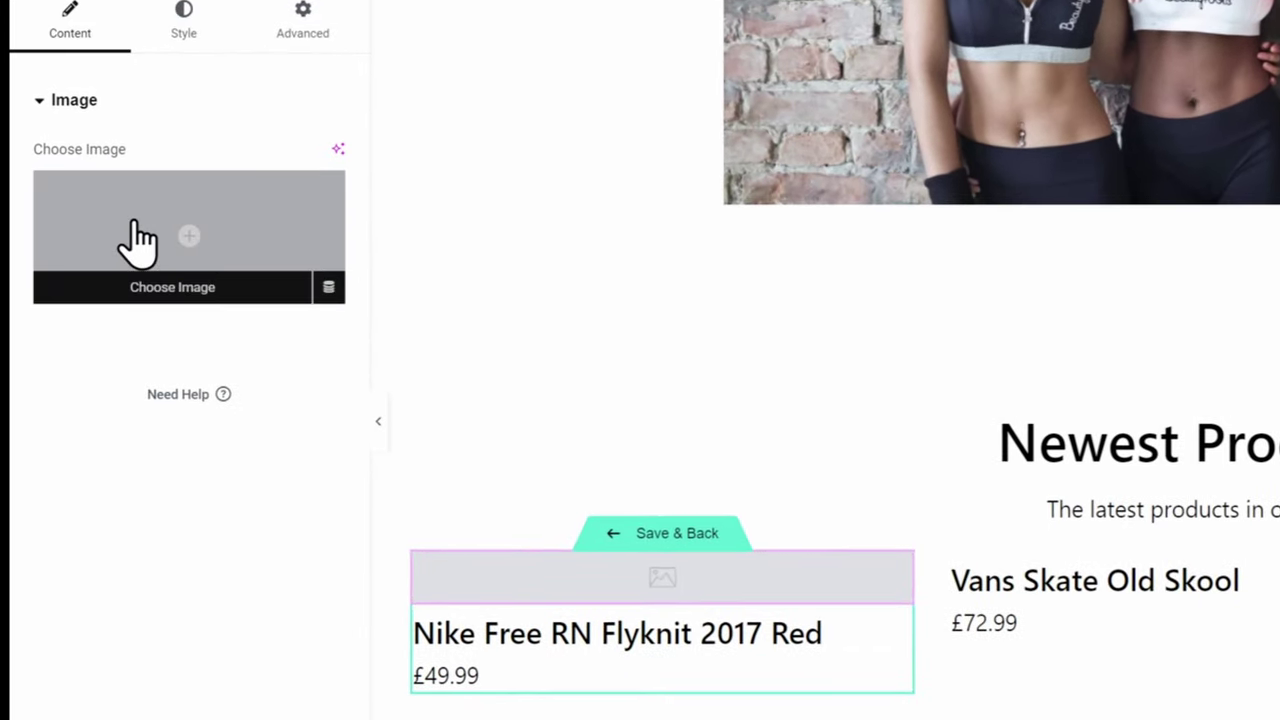
Set the image source of the loop template's image widget to the dynamic Featured Image tag
left_click(330, 290)
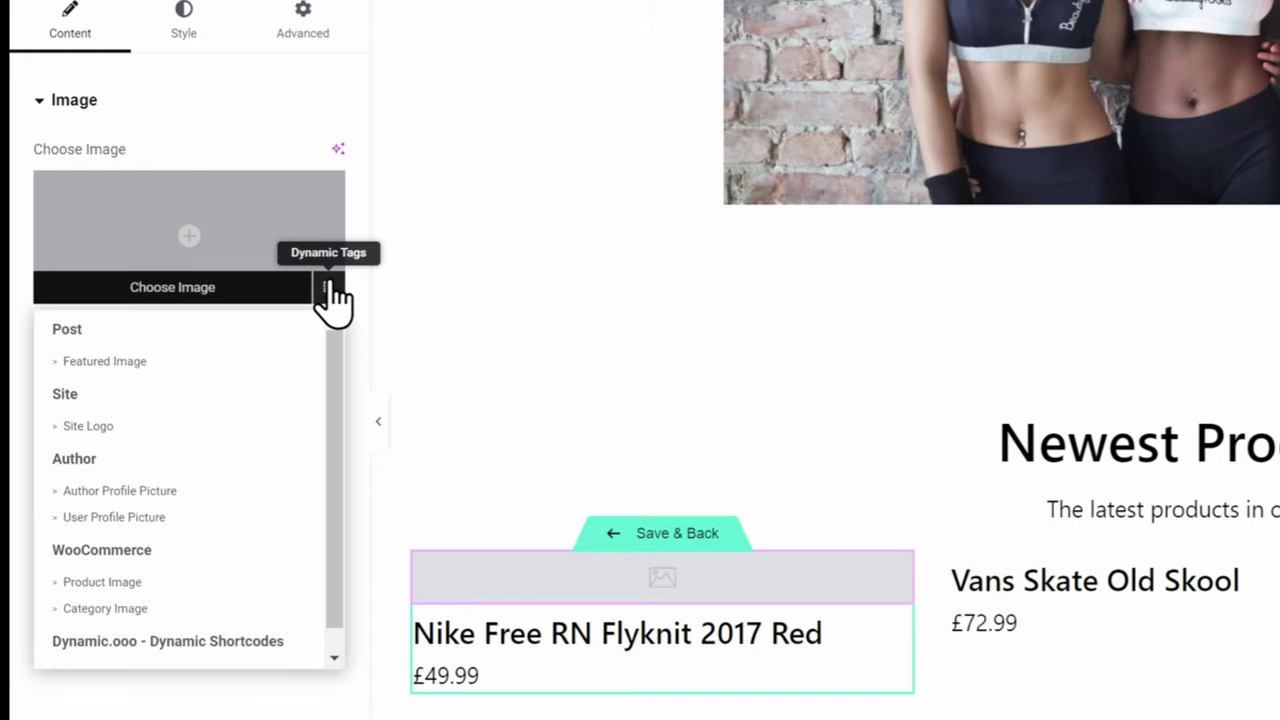
left_click(106, 362)
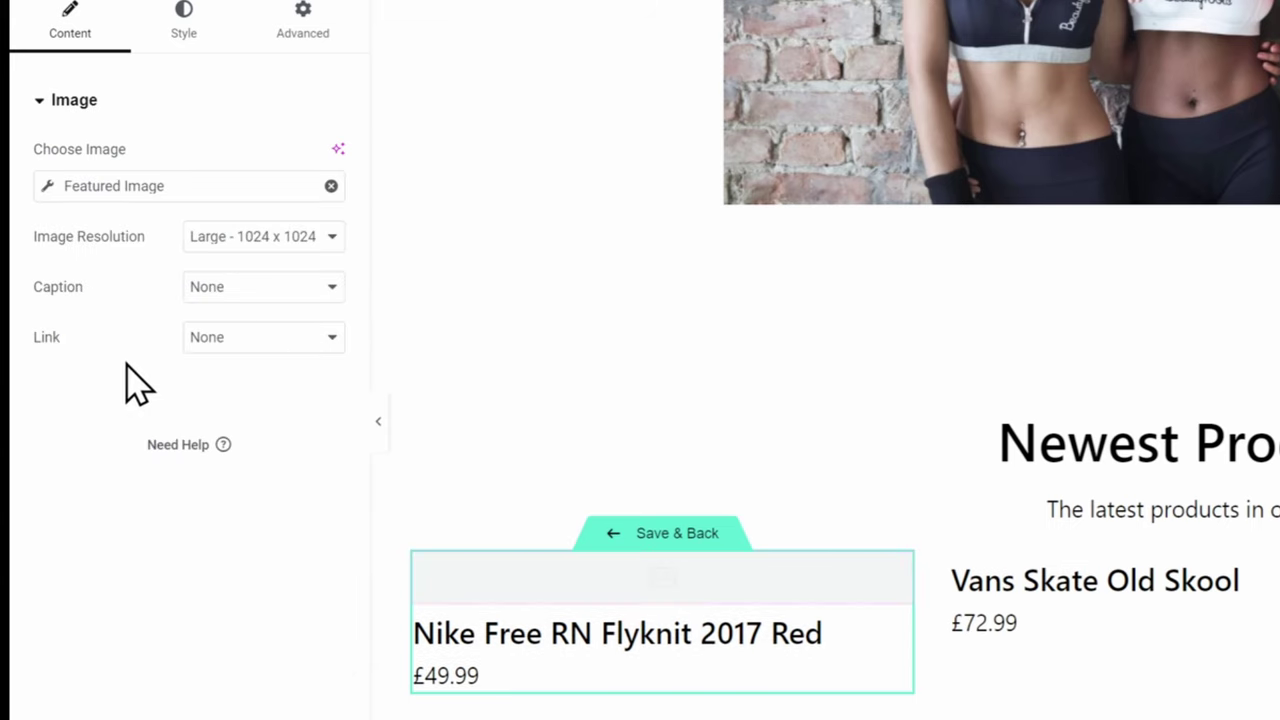
scroll(423, 500, "down", 3)
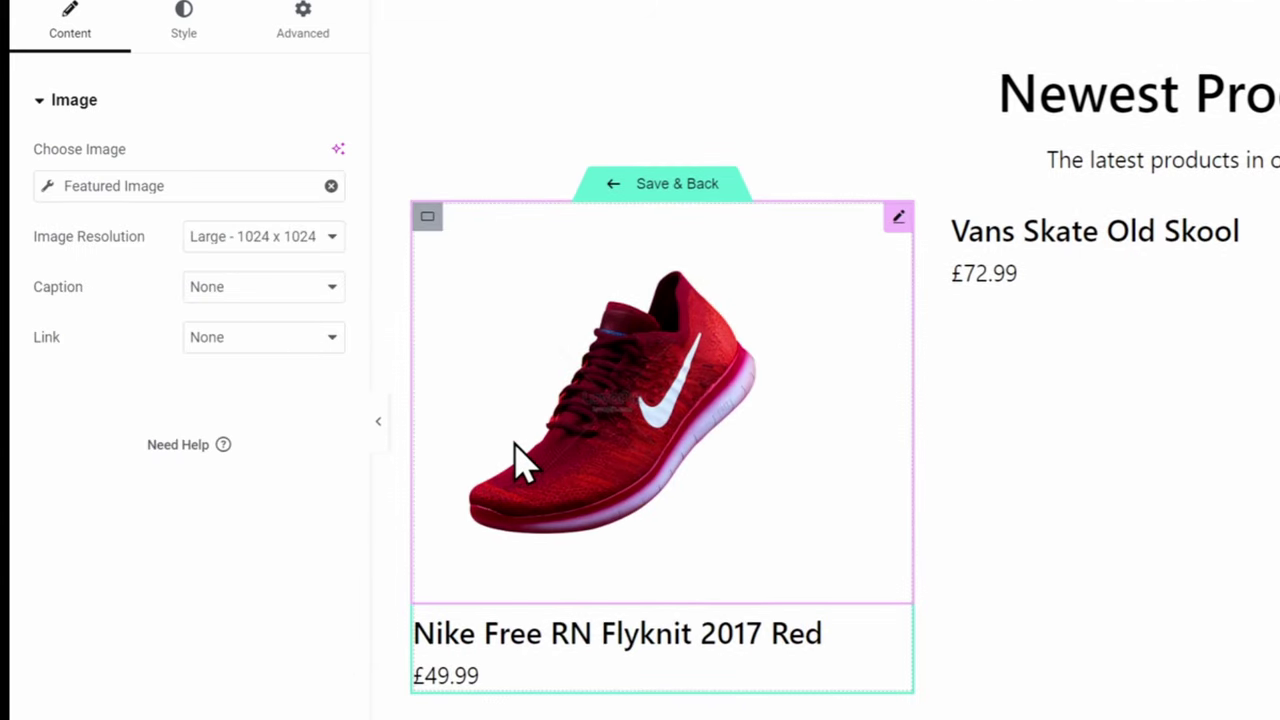
Examine the Featured Image tag's fallback setting and the media library images available for it, without choosing one
left_click(46, 188)
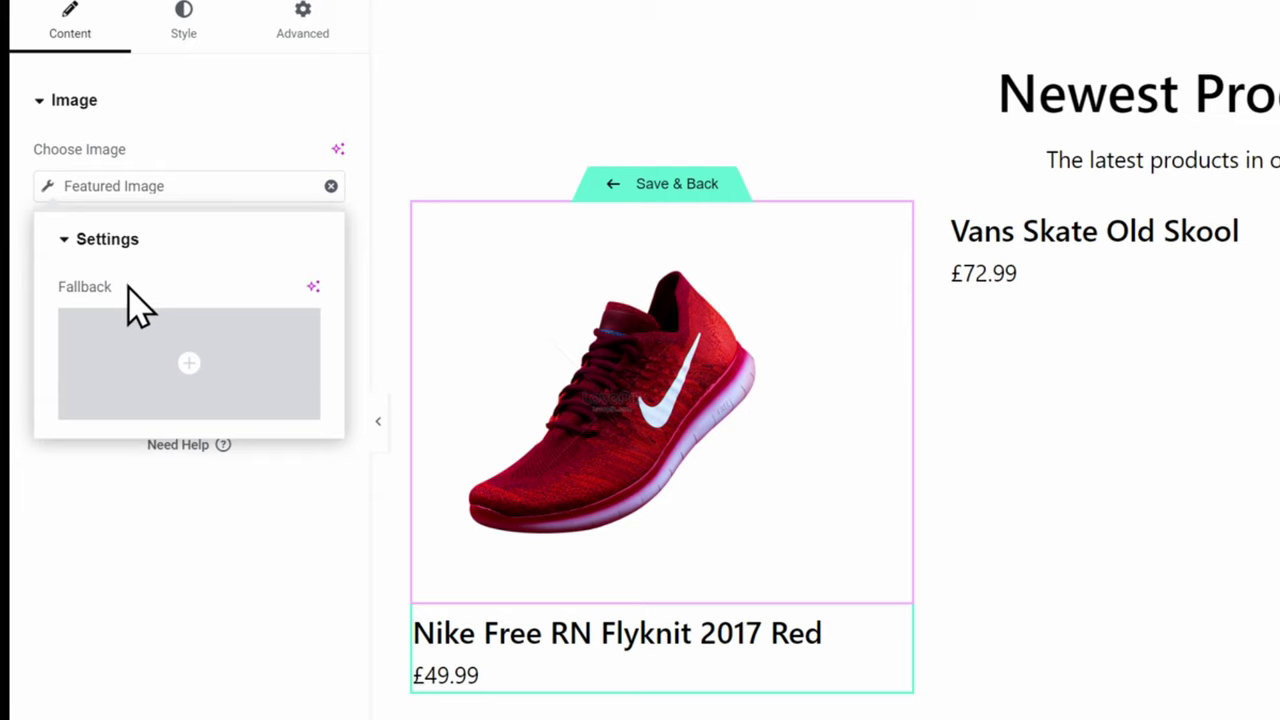
mouse_move(258, 412)
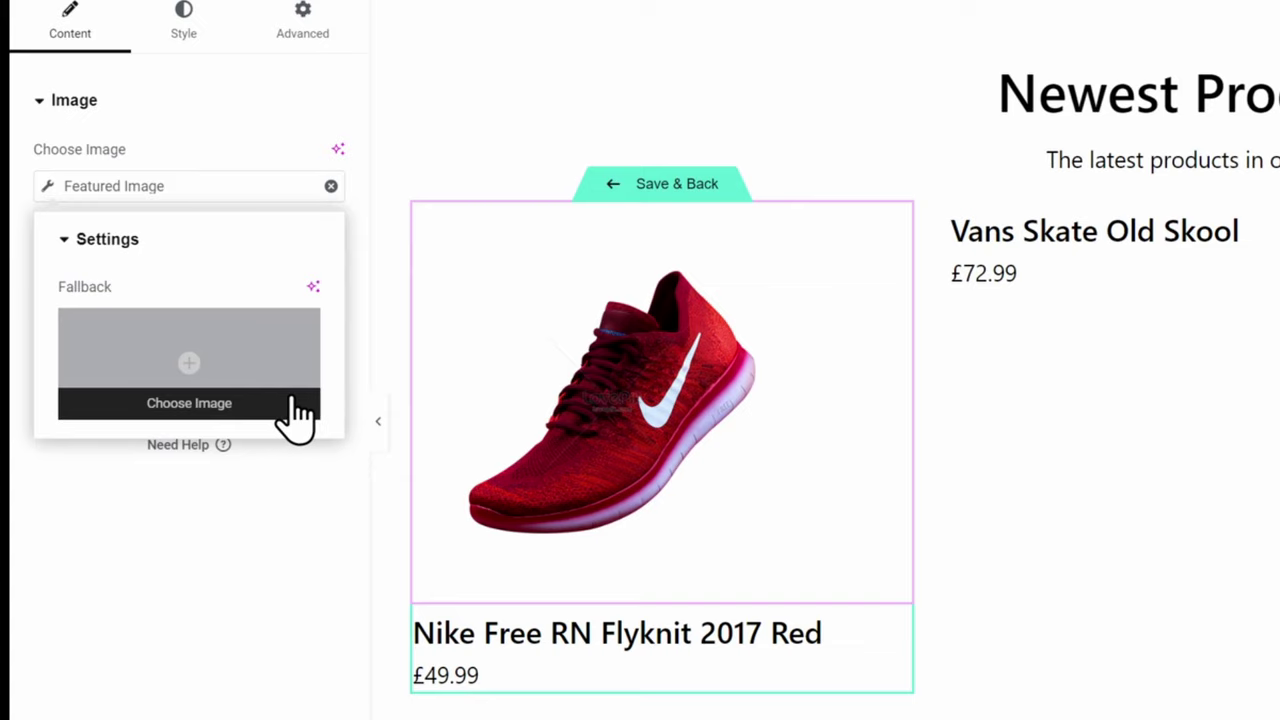
left_click(194, 366)
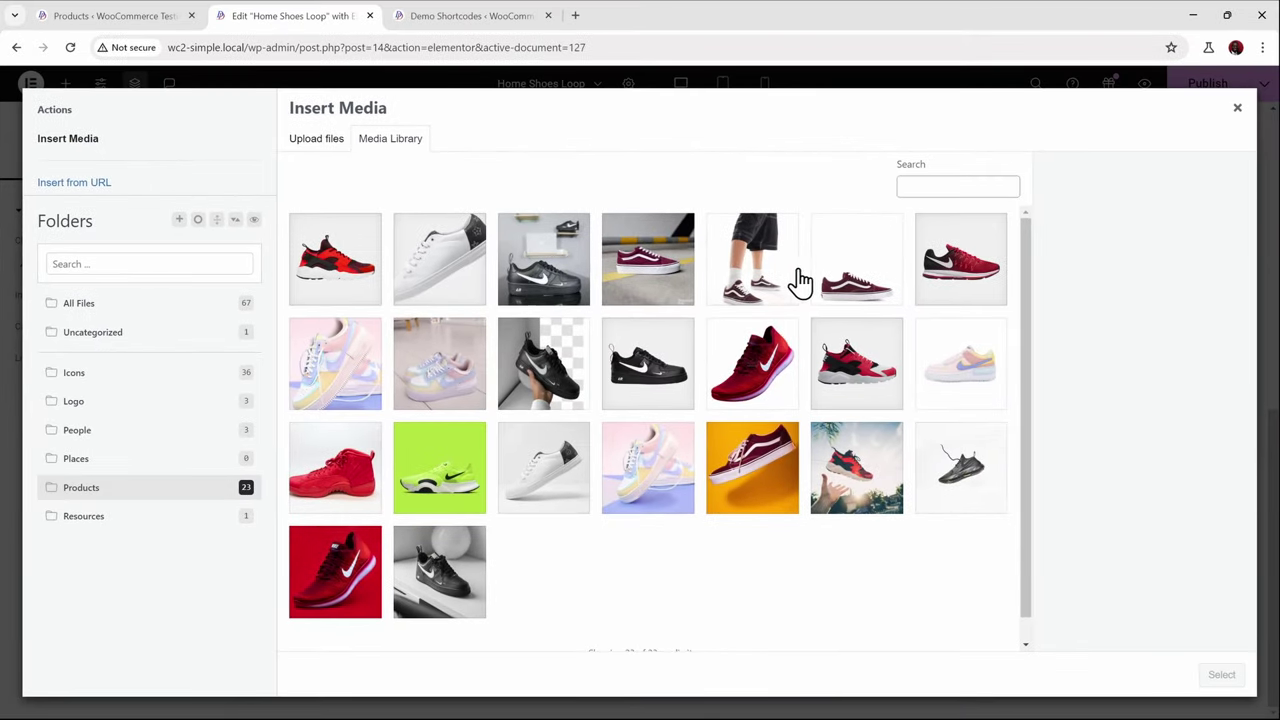
left_click(1237, 107)
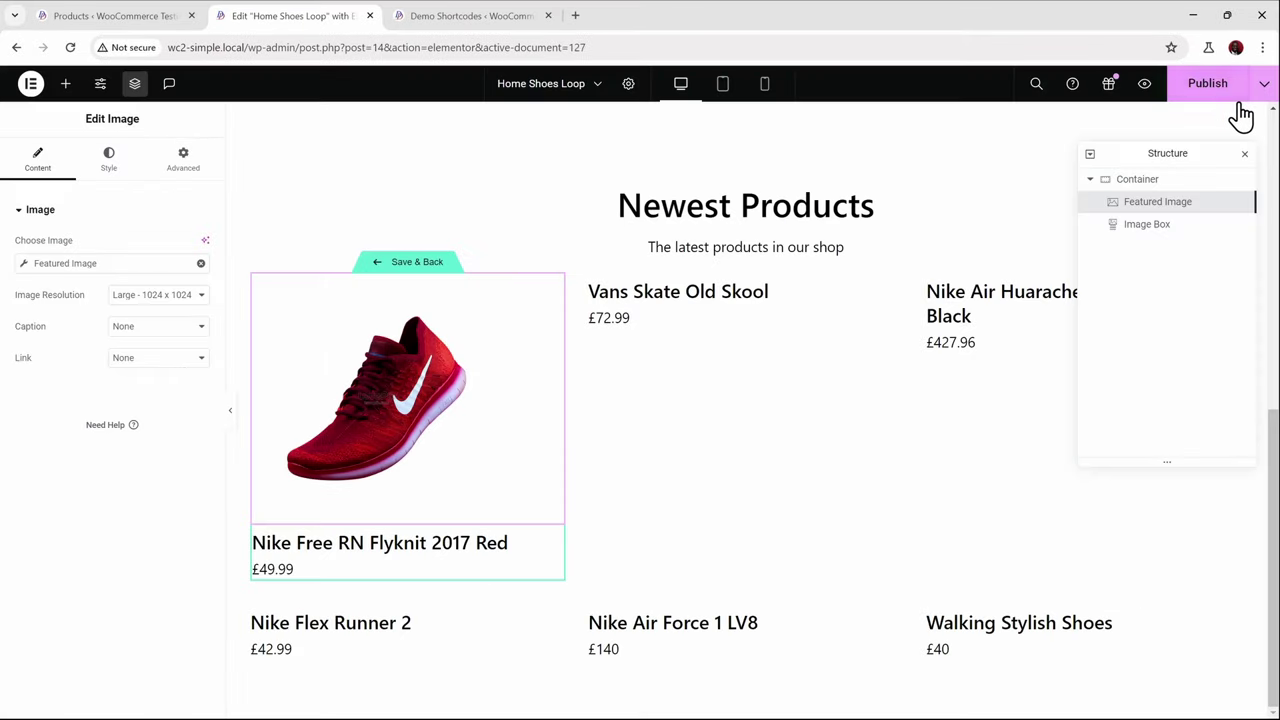
Publish the Home Shoes Loop template, return to the Home page and check the images in the Newest Products grid
left_click(1196, 86)
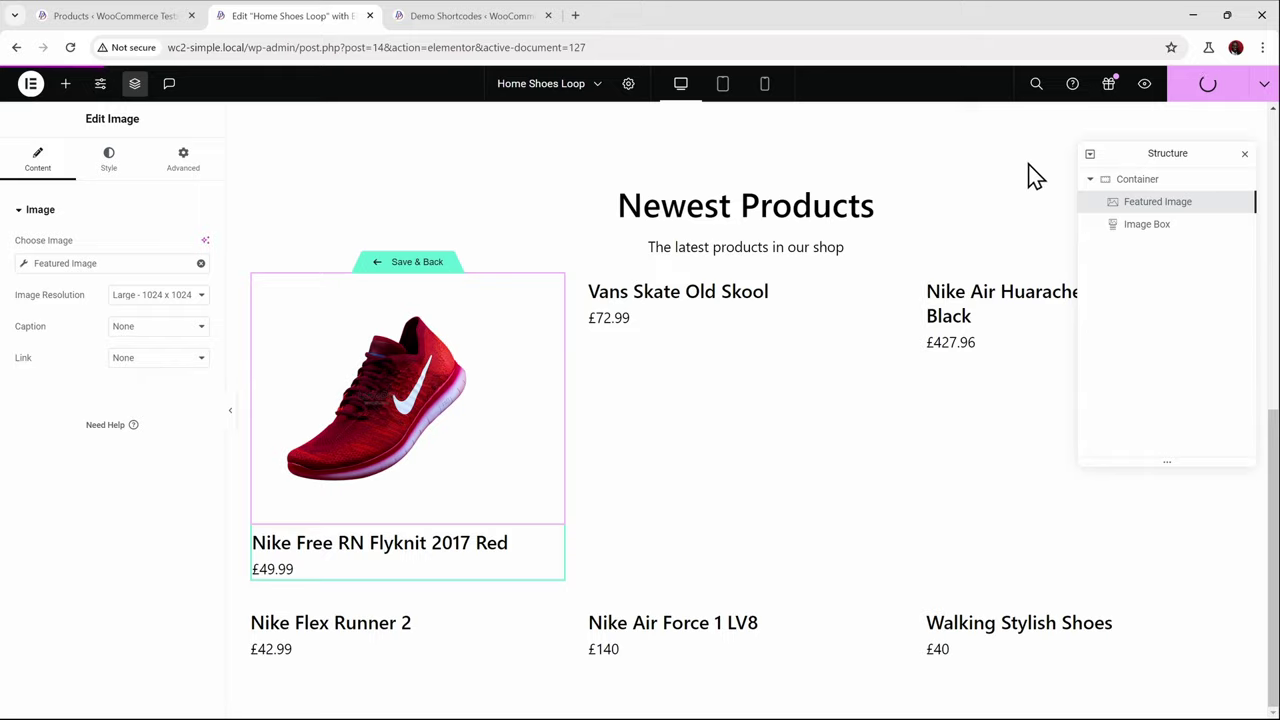
left_click(436, 264)
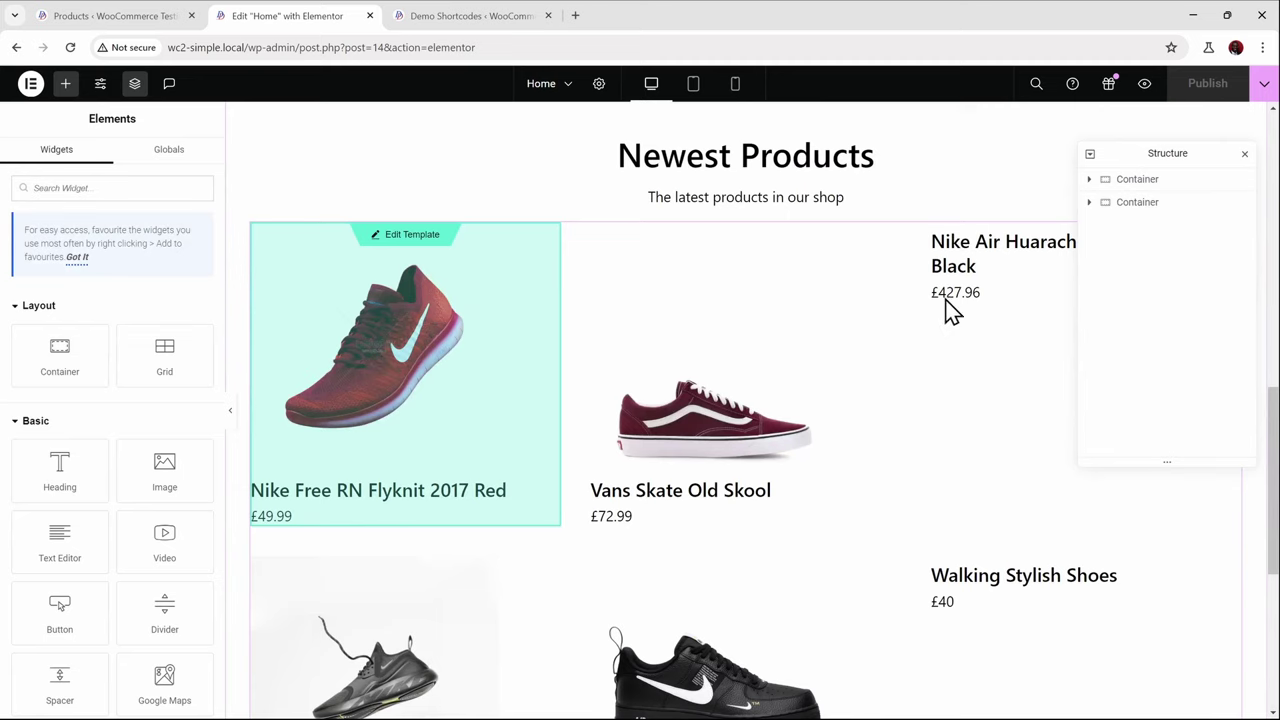
scroll(966, 403, "down", 3)
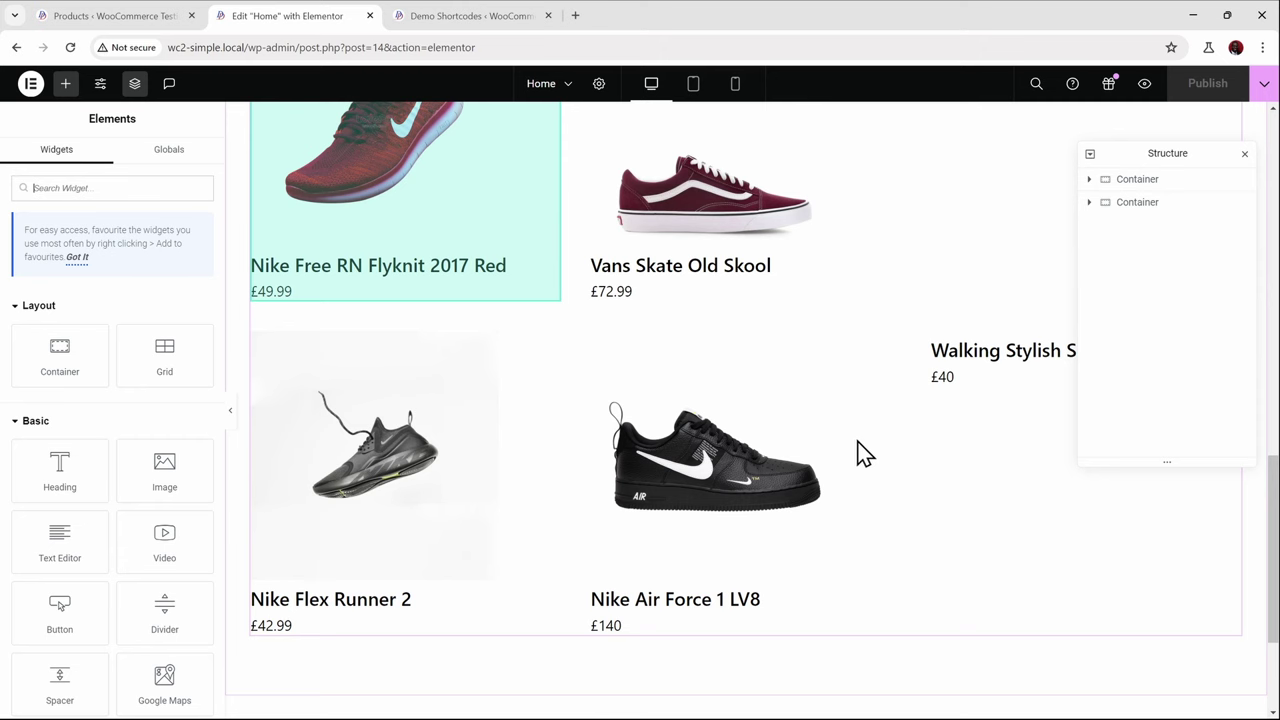
scroll(560, 349, "up", 3)
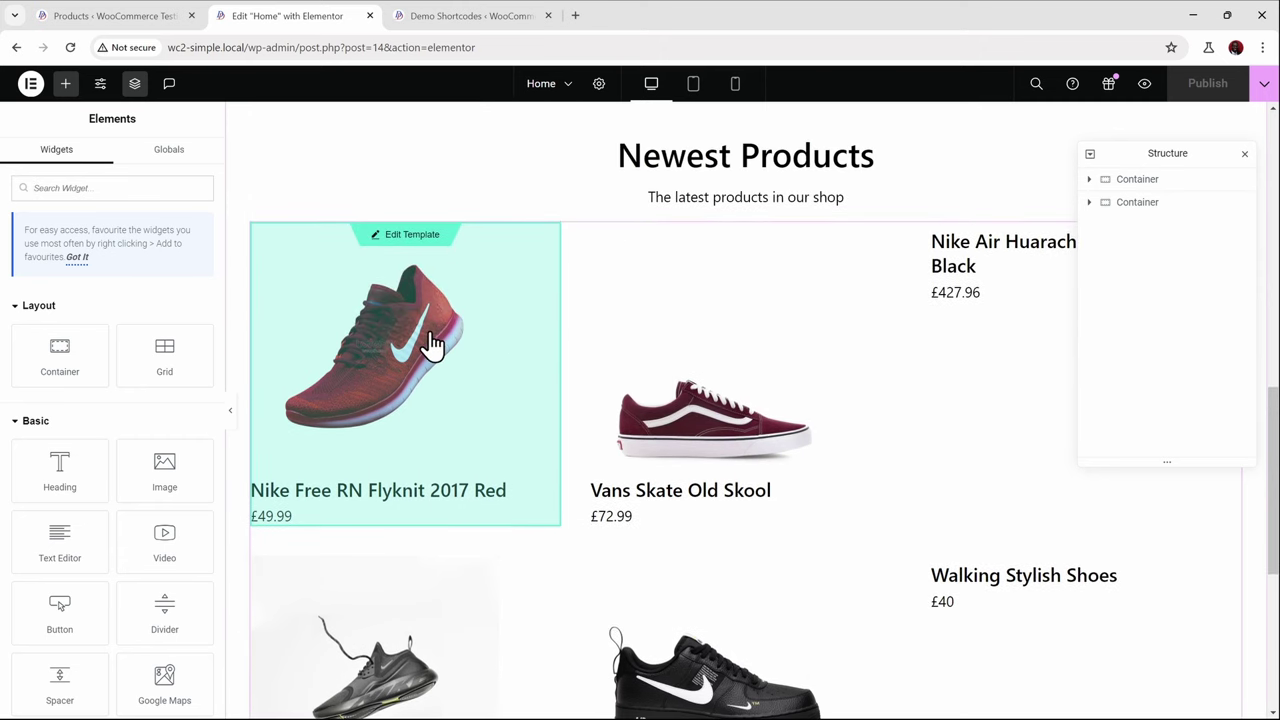
Reopen the loop template and set the pastel sneaker photo as the fallback for the Featured Image tag
left_click(430, 347)
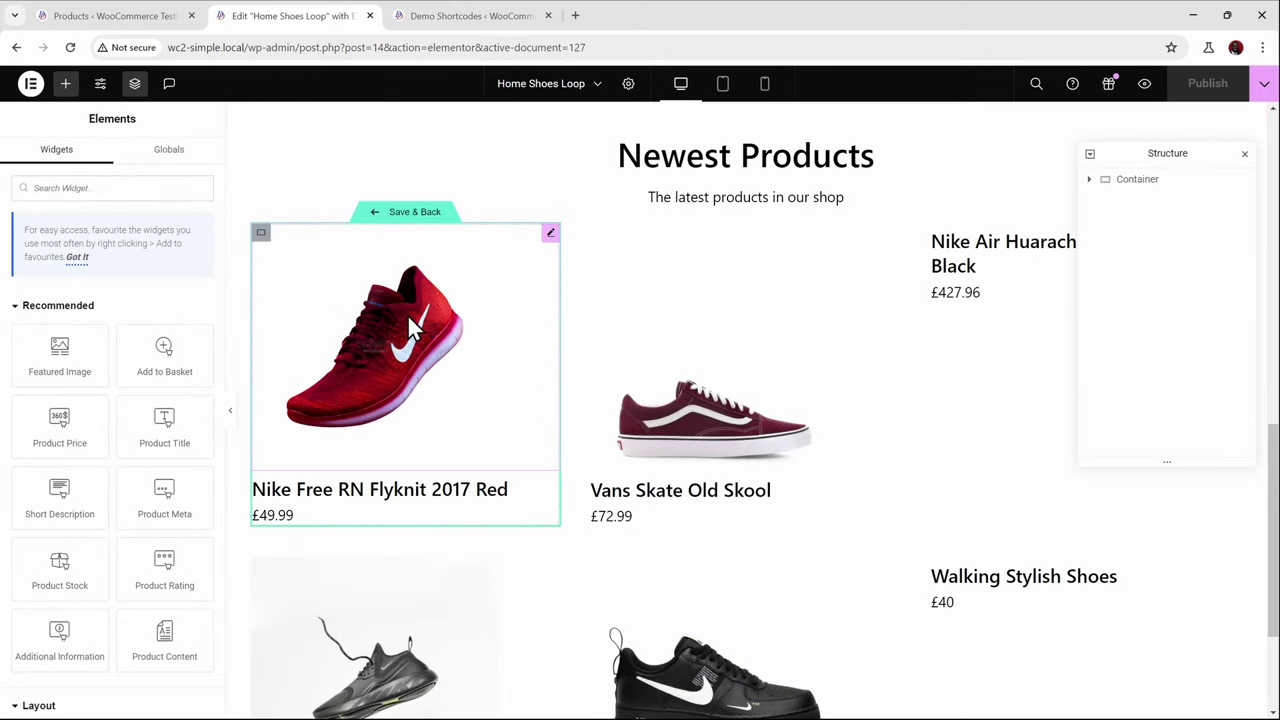
left_click(415, 325)
left_click(30, 266)
left_click(115, 364)
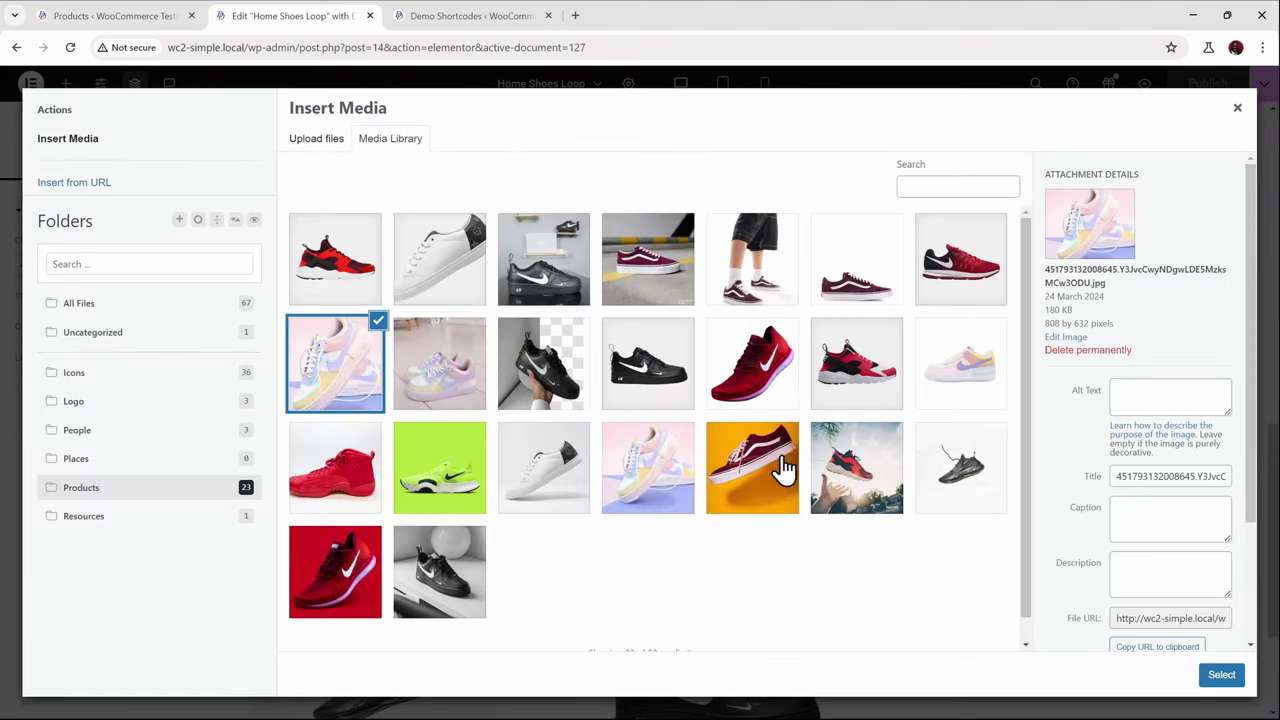
left_click(1224, 678)
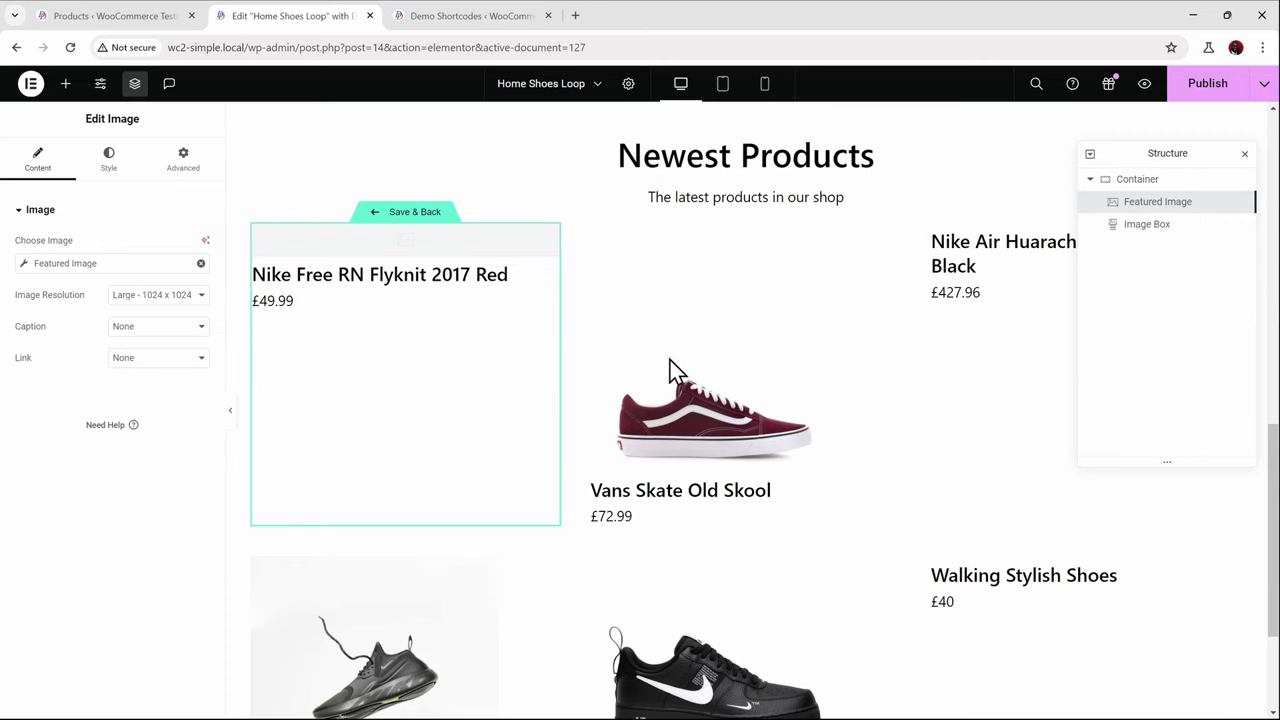
Publish the loop template with its fallback image, return to the Home page and review the Newest Products grid
left_click(1210, 86)
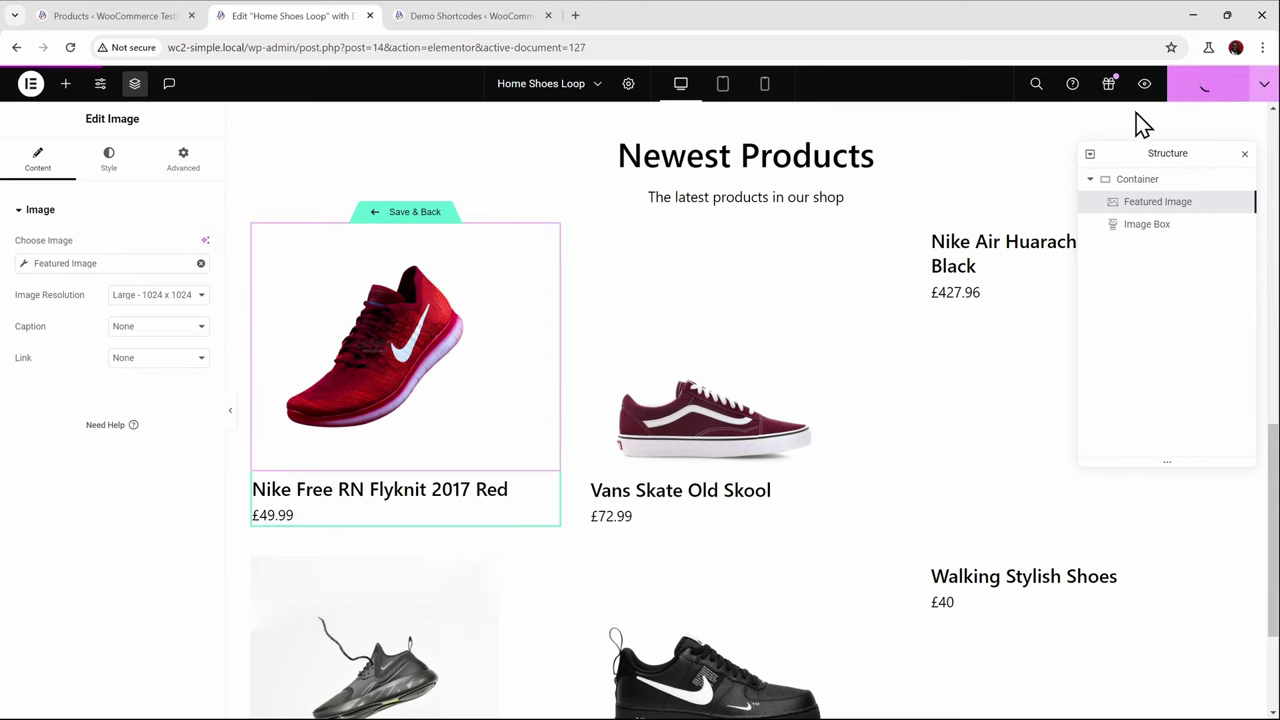
left_click(413, 214)
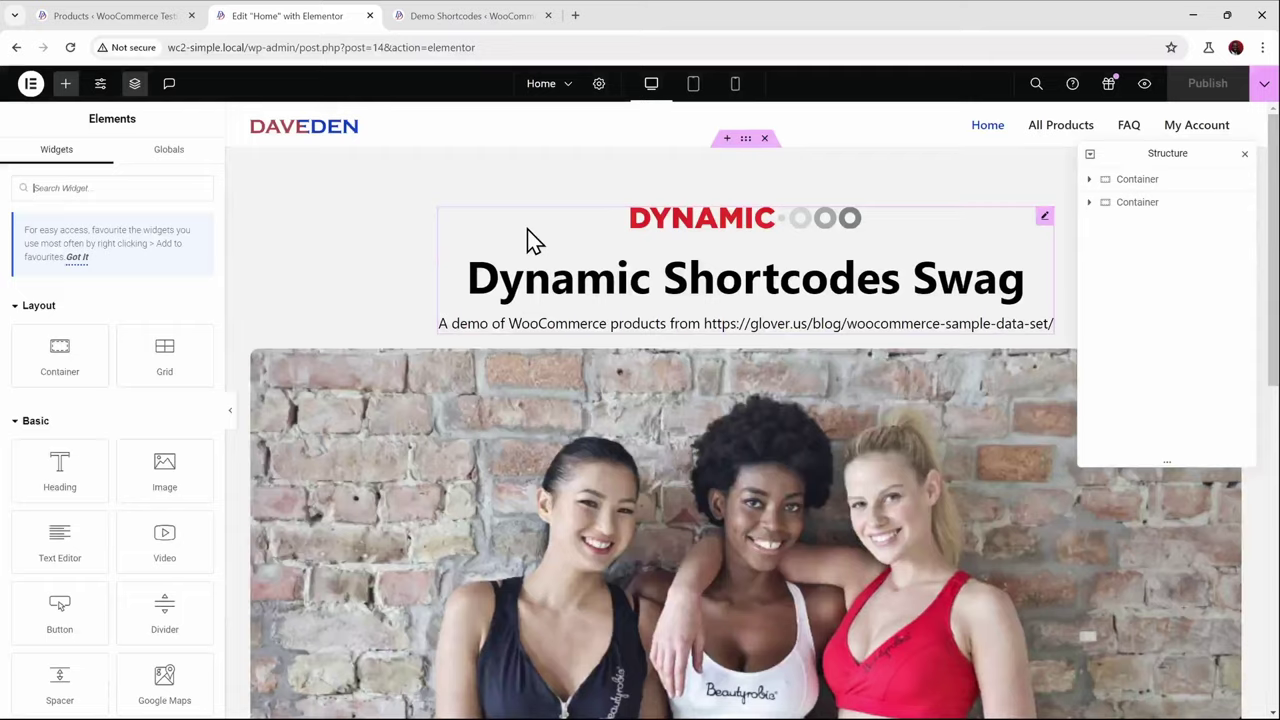
scroll(606, 289, "down", 8)
scroll(620, 295, "down", 3)
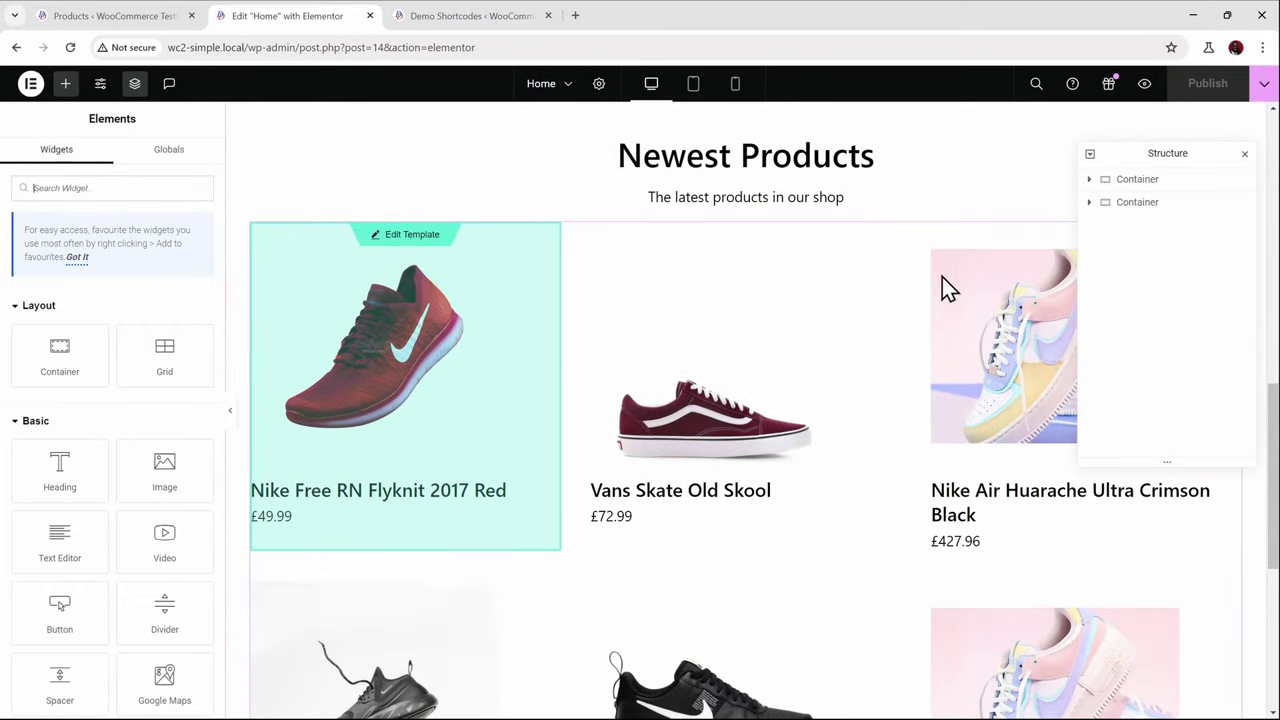
scroll(960, 300, "down", 3)
scroll(974, 309, "up", 4)
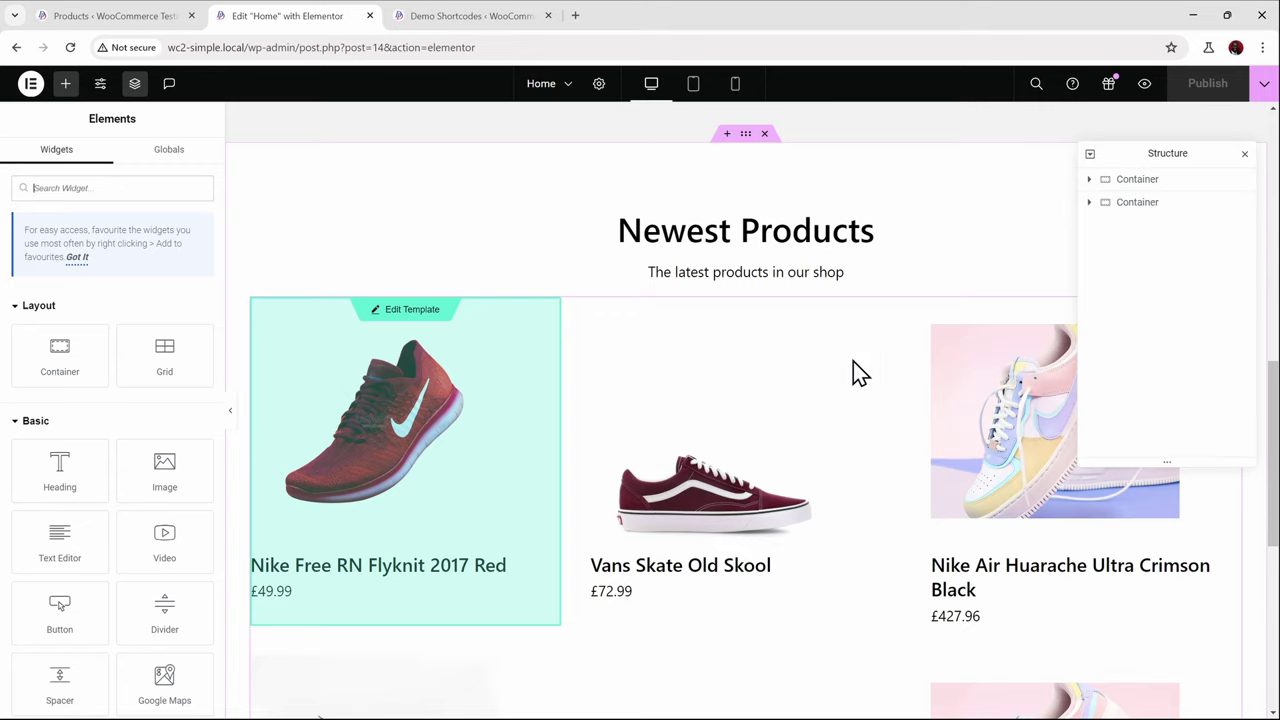
Replace the loop template's Featured Image source with the WooCommerce Product Image tag and open that tag's settings
left_click(432, 397)
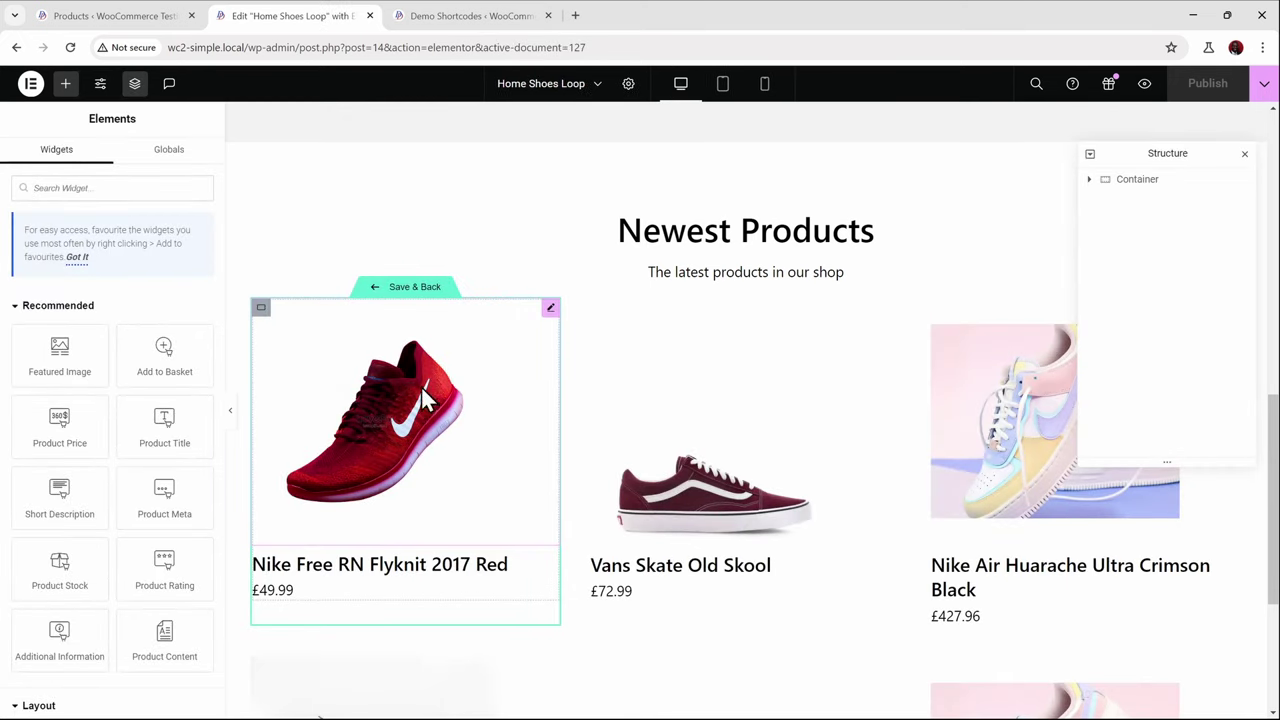
left_click(386, 392)
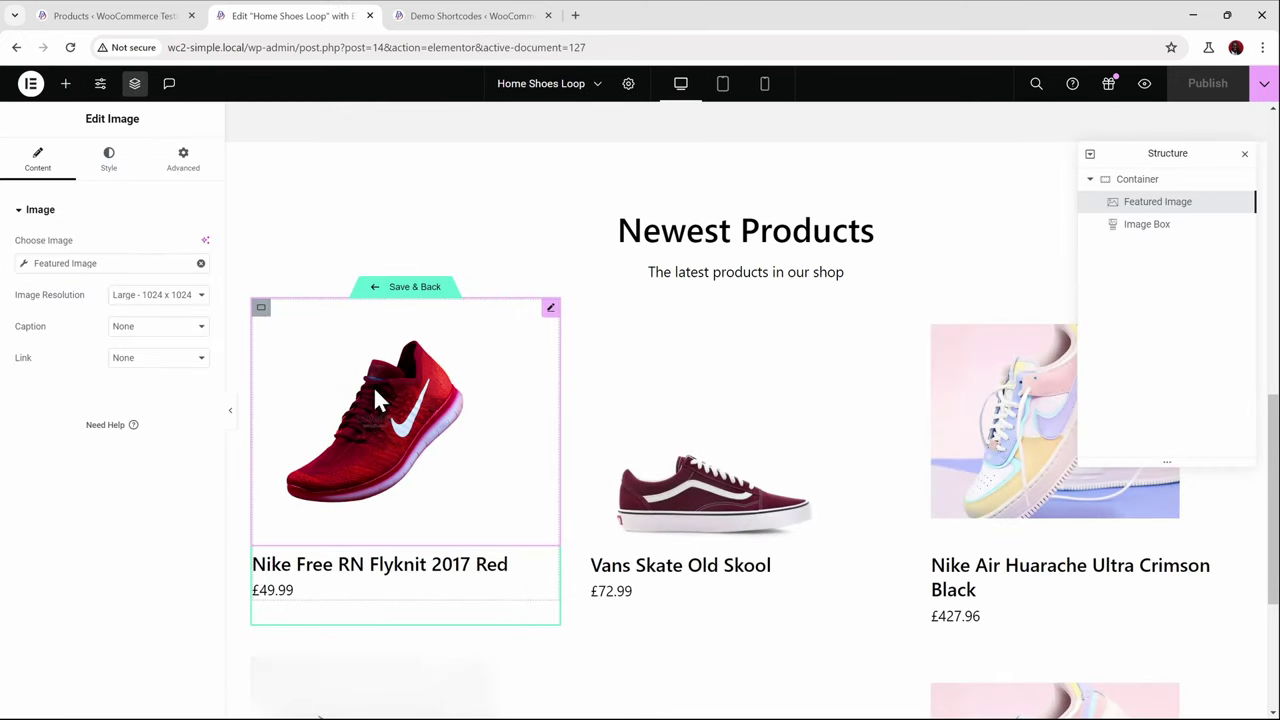
left_click(201, 263)
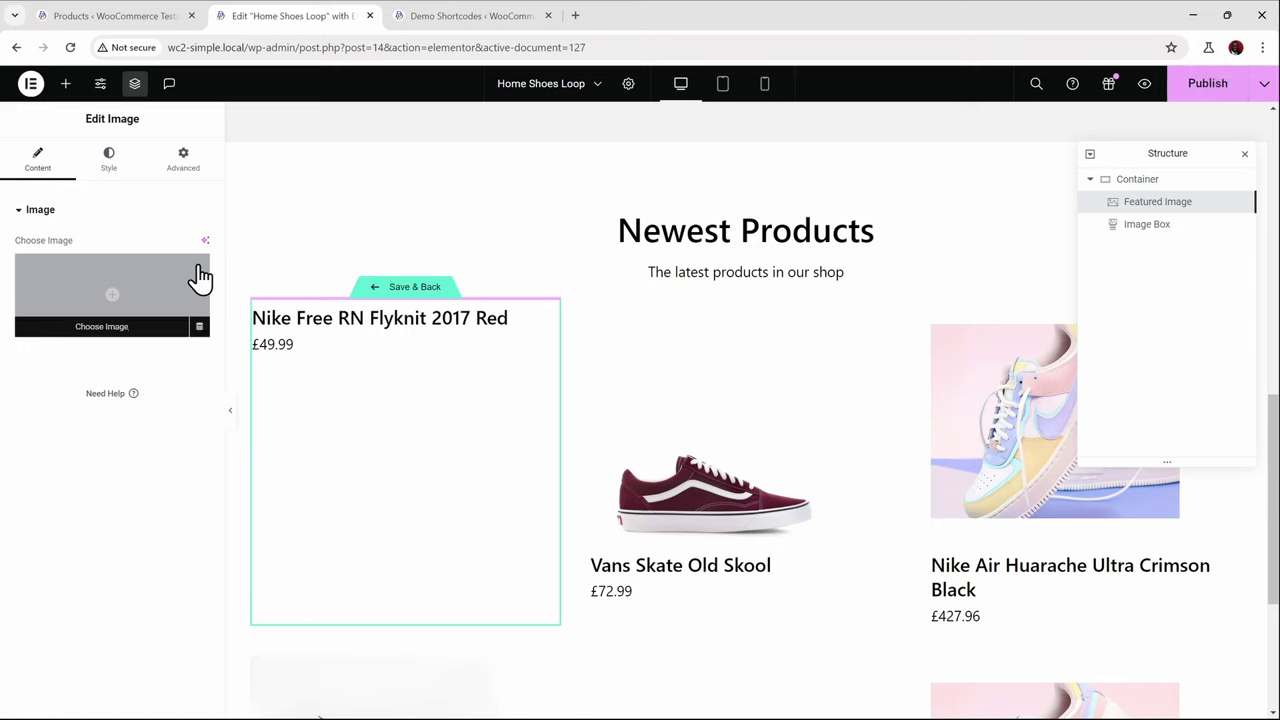
left_click(200, 330)
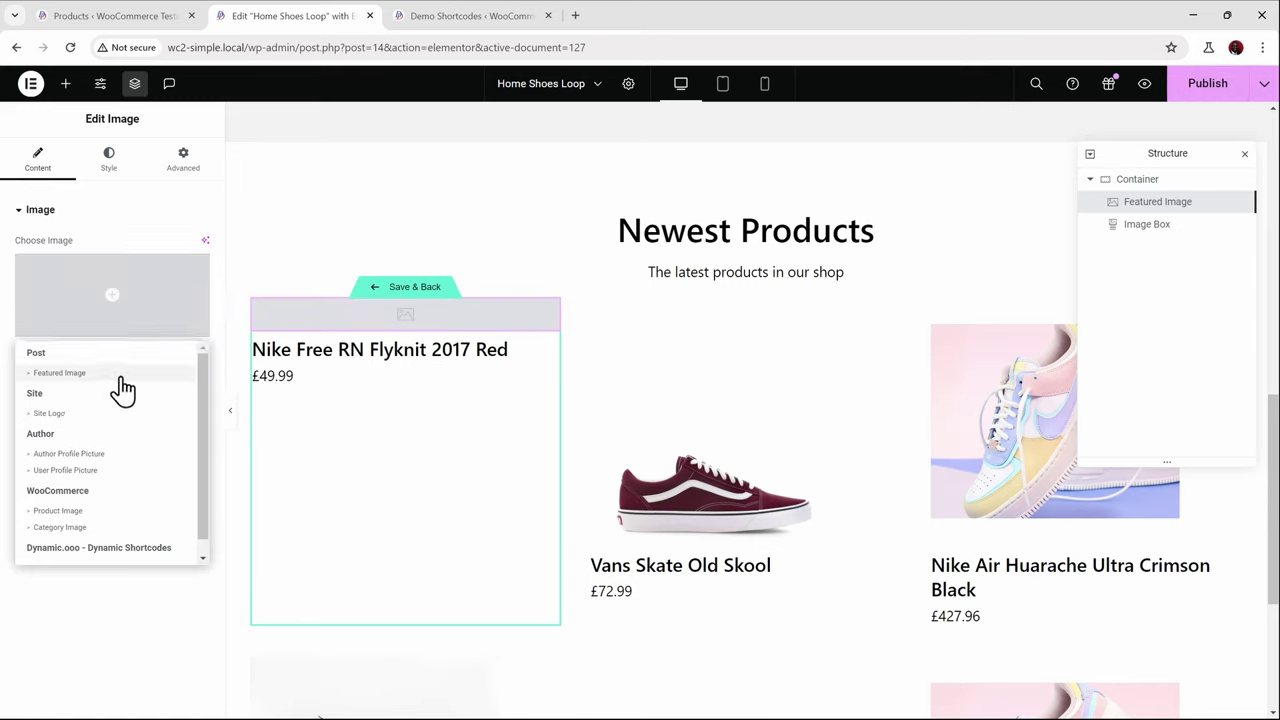
left_click(92, 511)
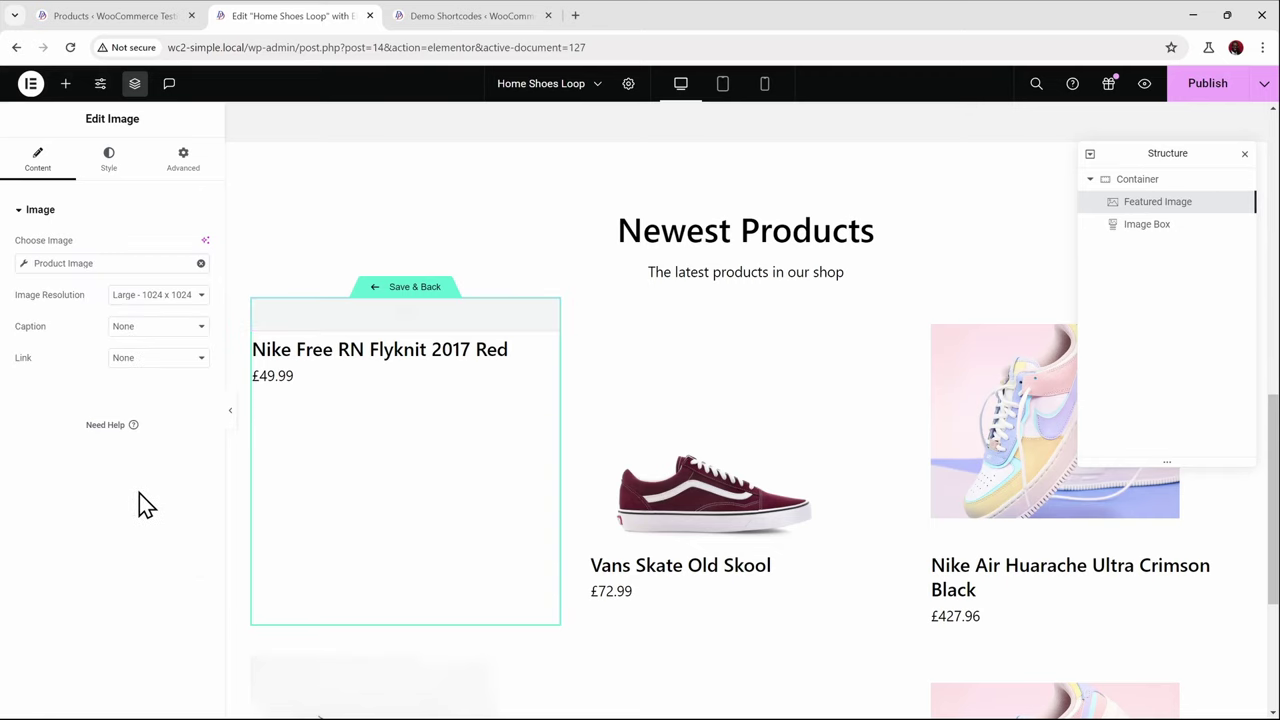
left_click(24, 266)
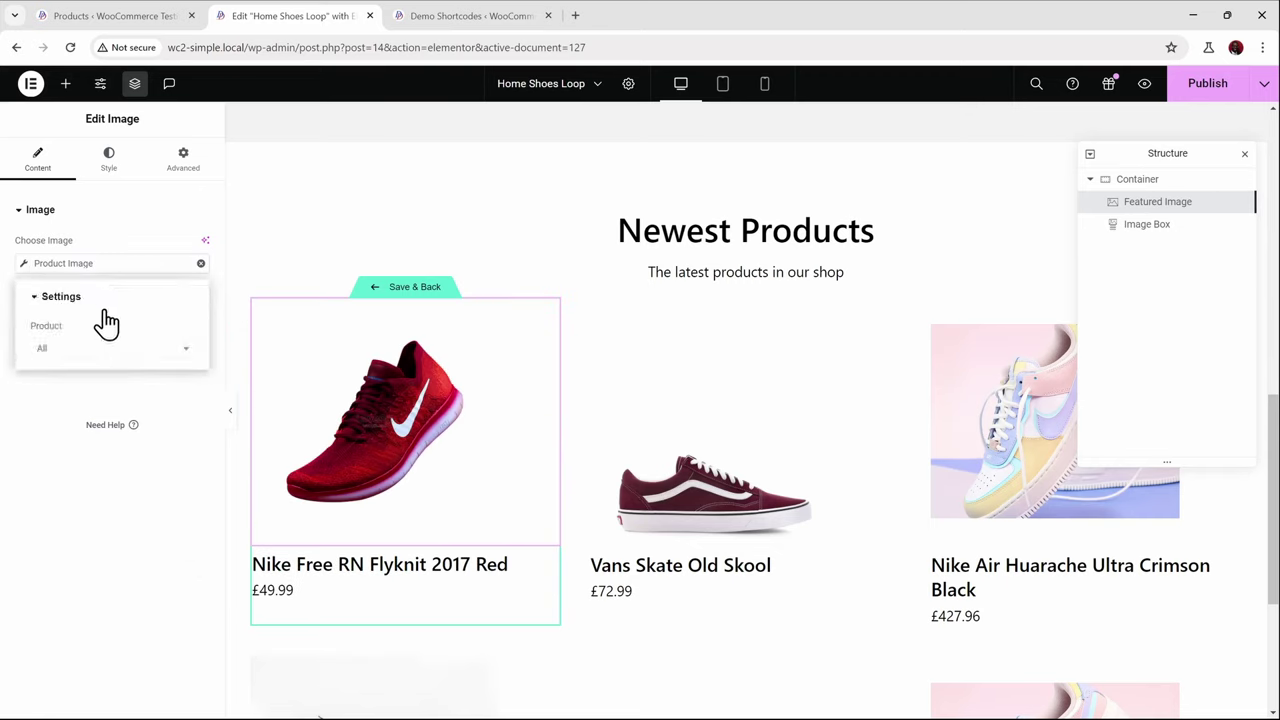
Set the Product Image tag's product to Vans Skate Old Skool
left_click(124, 349)
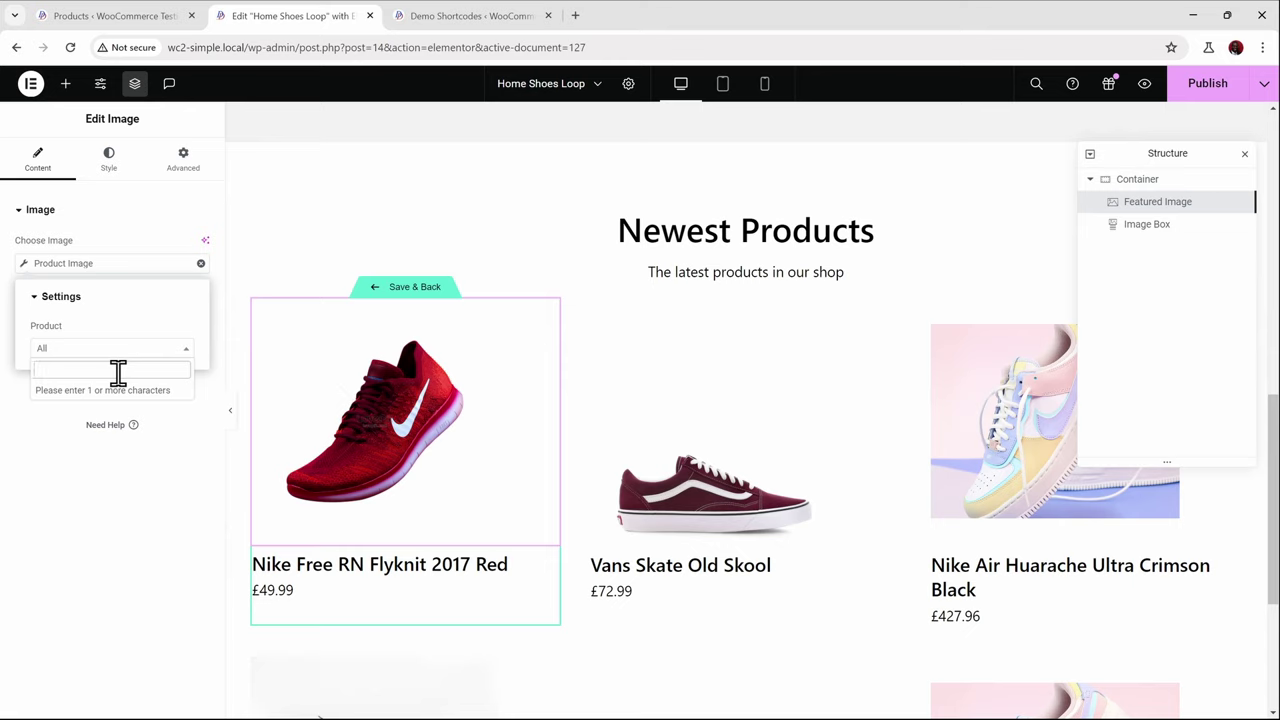
type("vans")
left_click(103, 396)
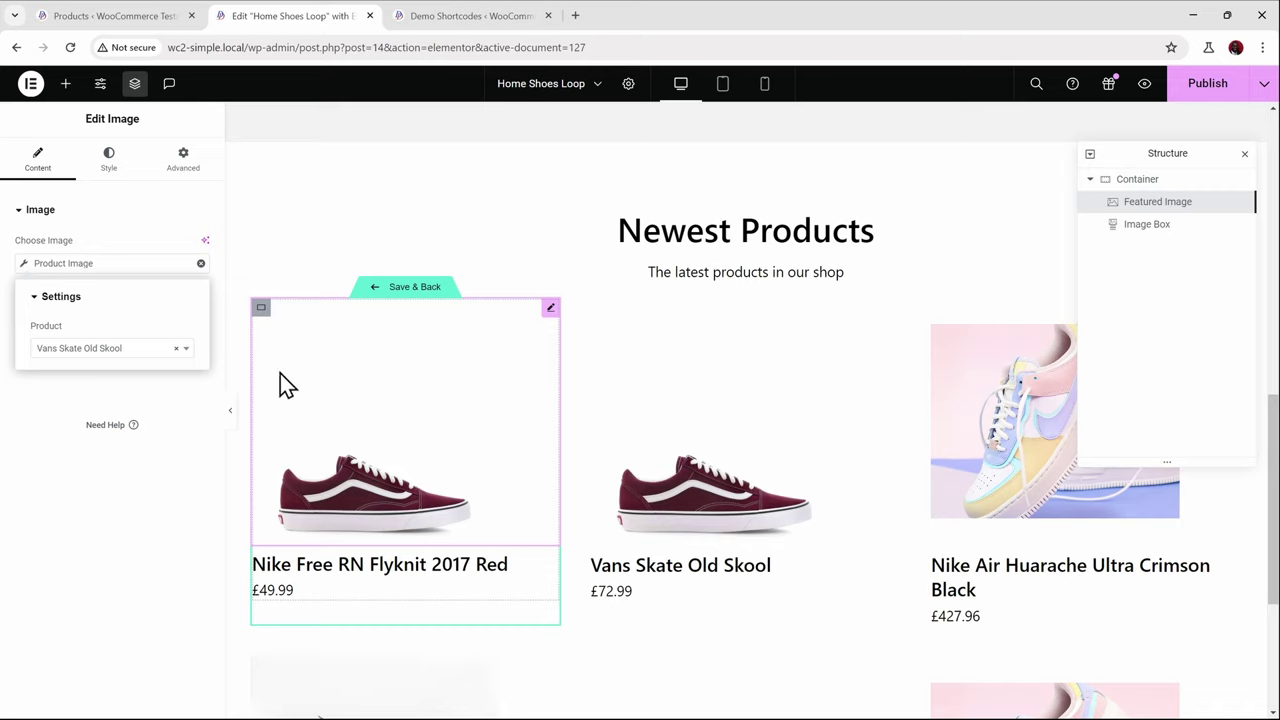
Replace the image widget's Product Image source with the Dynamic Shortcodes - Image tag and open that tag's settings
left_click(201, 263)
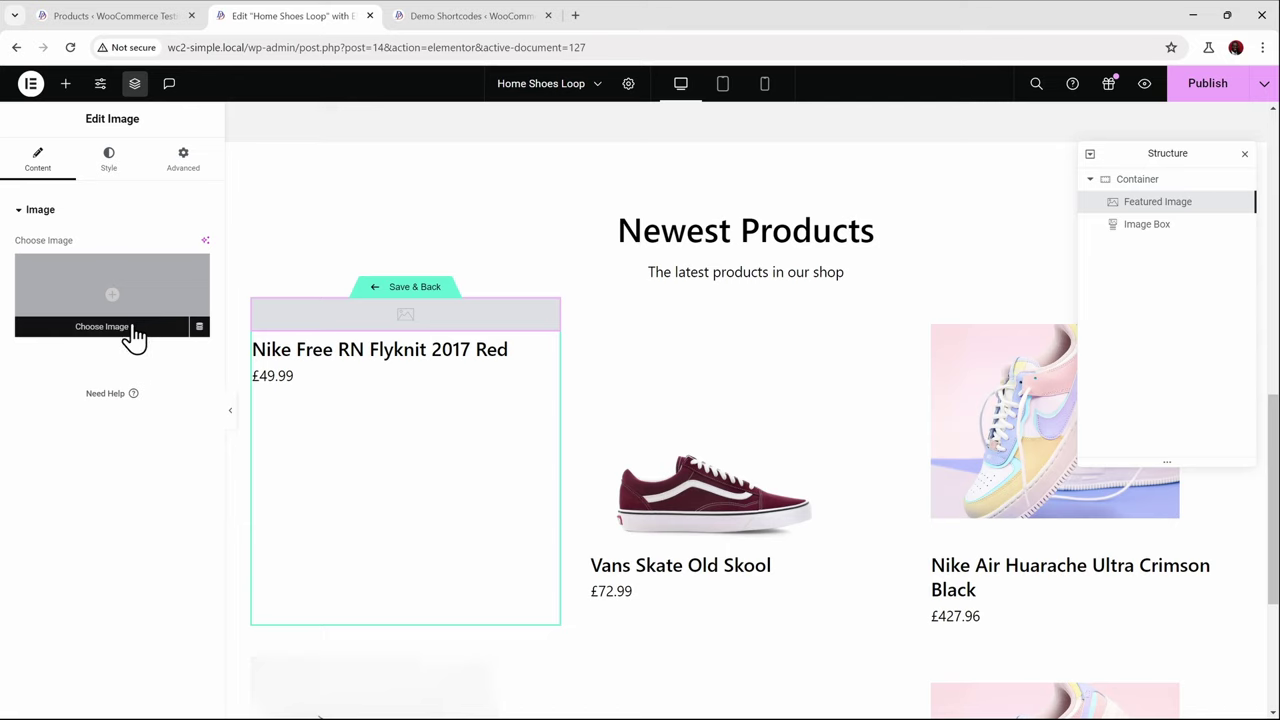
left_click(201, 328)
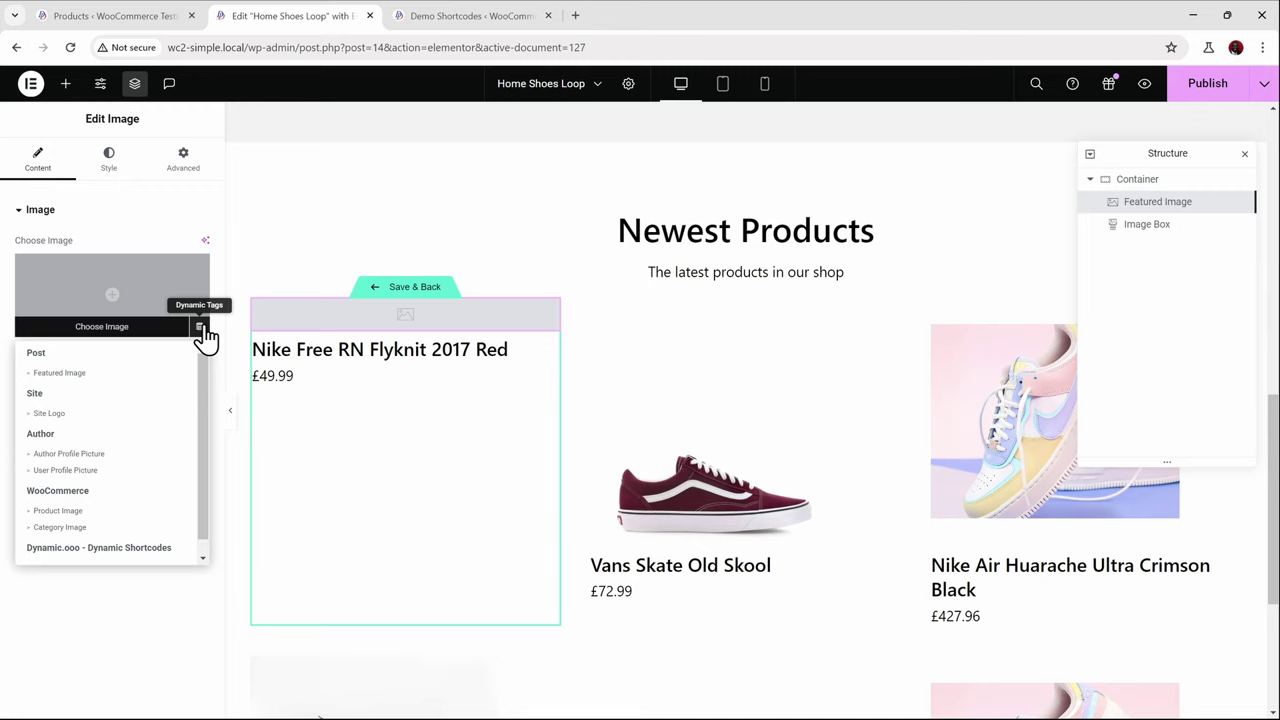
scroll(166, 425, "down", 1)
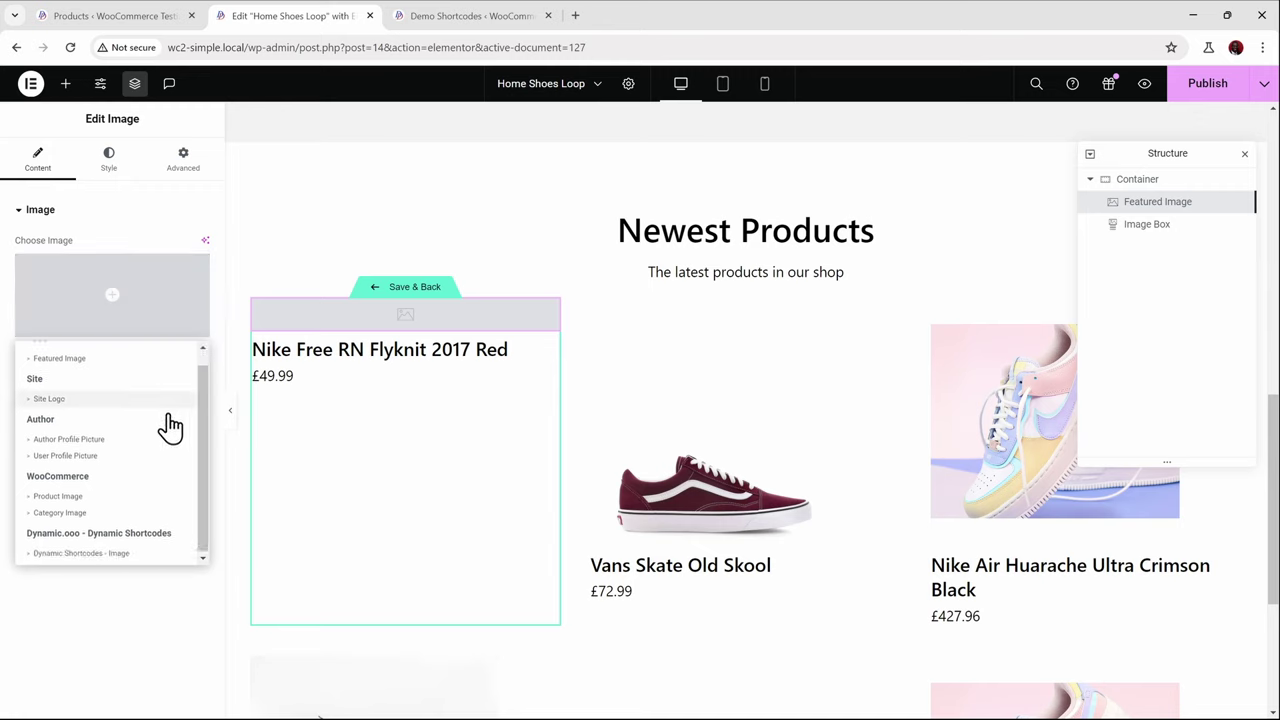
left_click(82, 553)
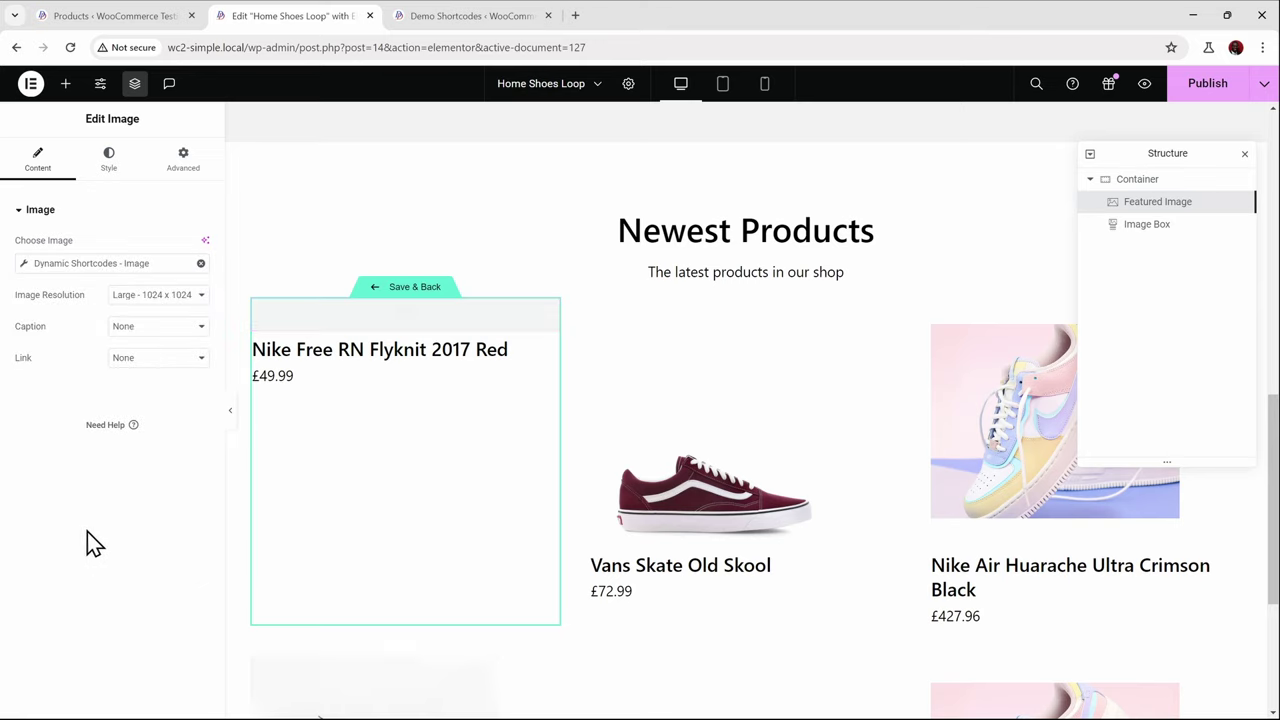
left_click(29, 268)
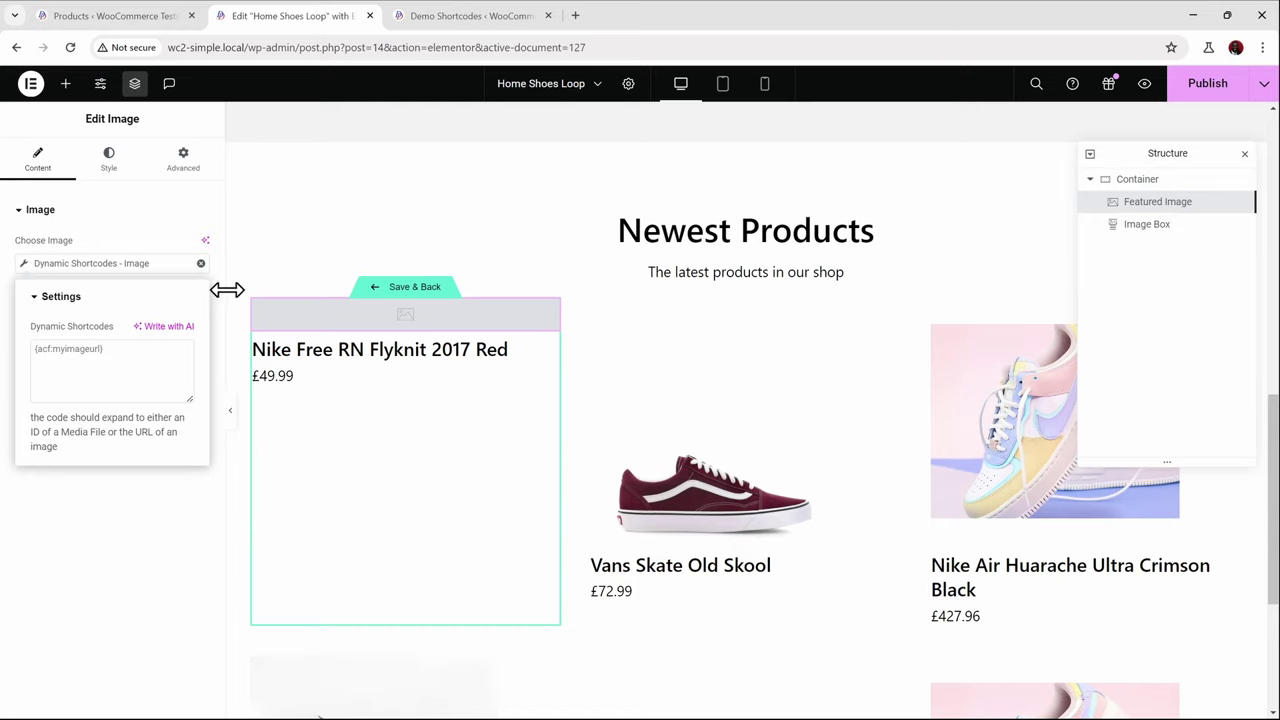
Show the woo examples on the Demo Shortcodes page with Nike Free RN Flyknit 2017 Red as the preview post
left_click(446, 18)
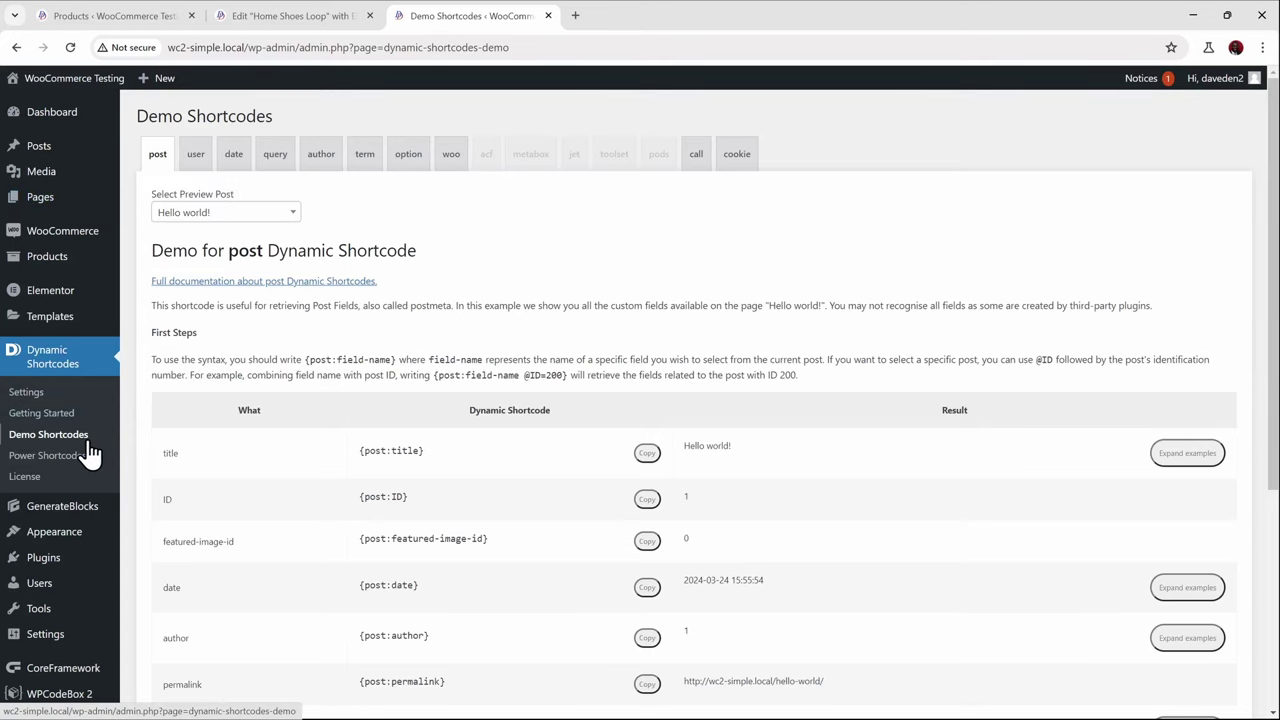
left_click(452, 168)
left_click(218, 213)
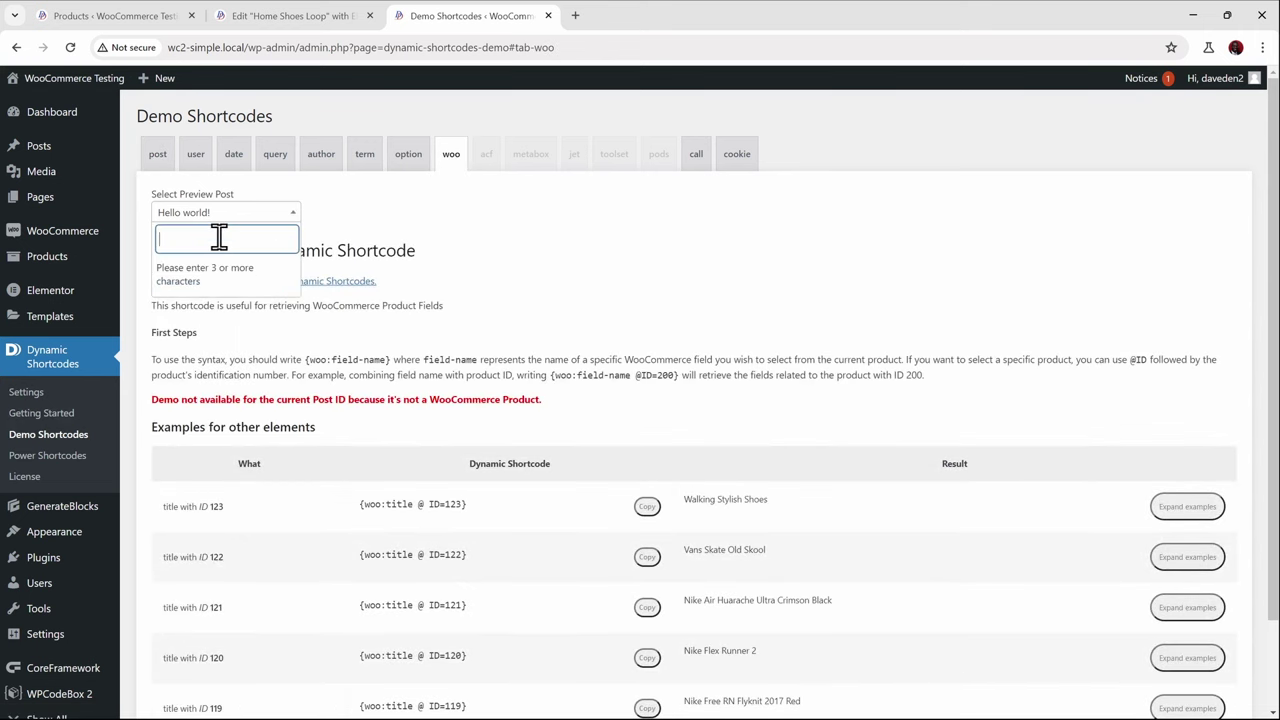
type("nike")
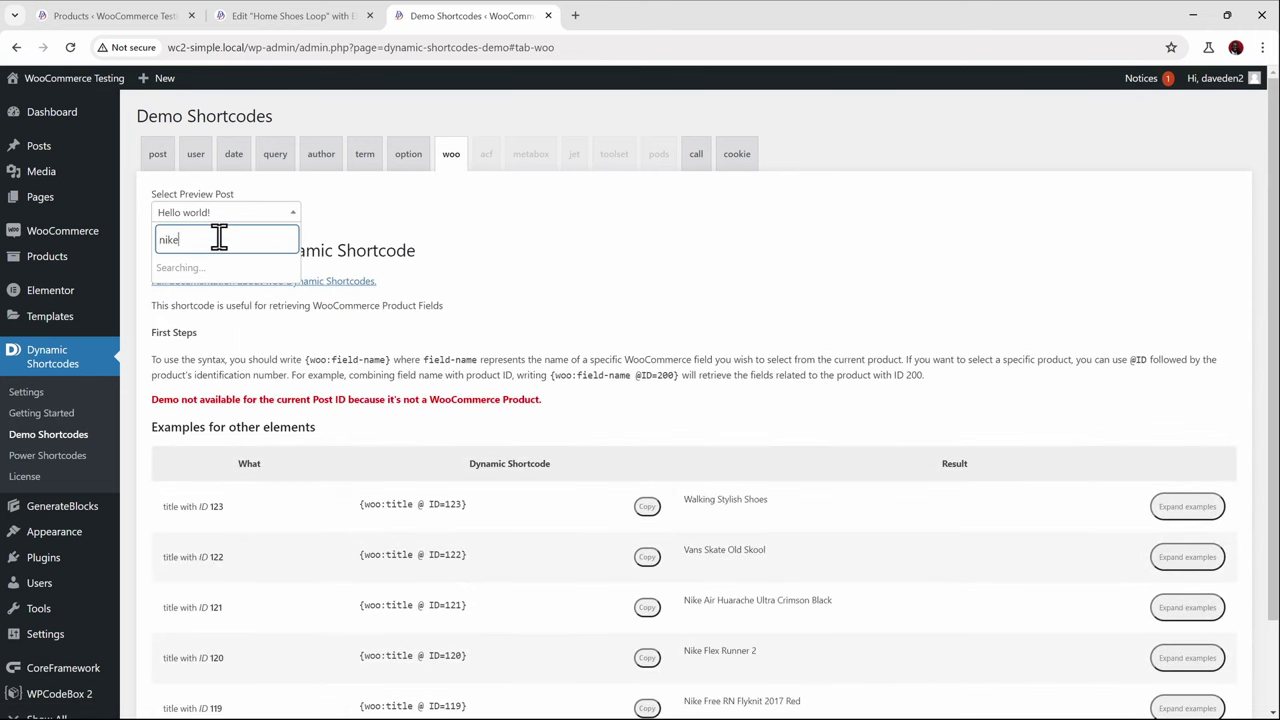
left_click(218, 268)
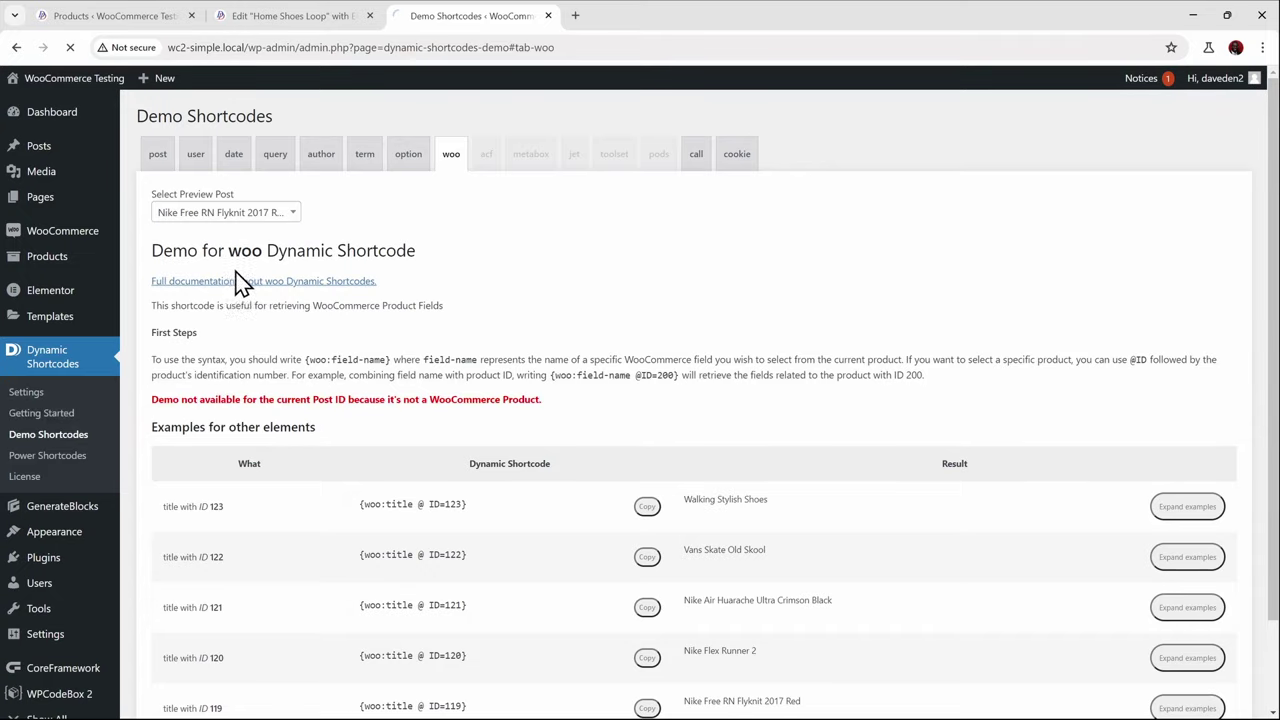
Find "gallery" in the woo shortcode list and copy the {woo:gallery-image-ids} shortcode
scroll(316, 287, "down", 2)
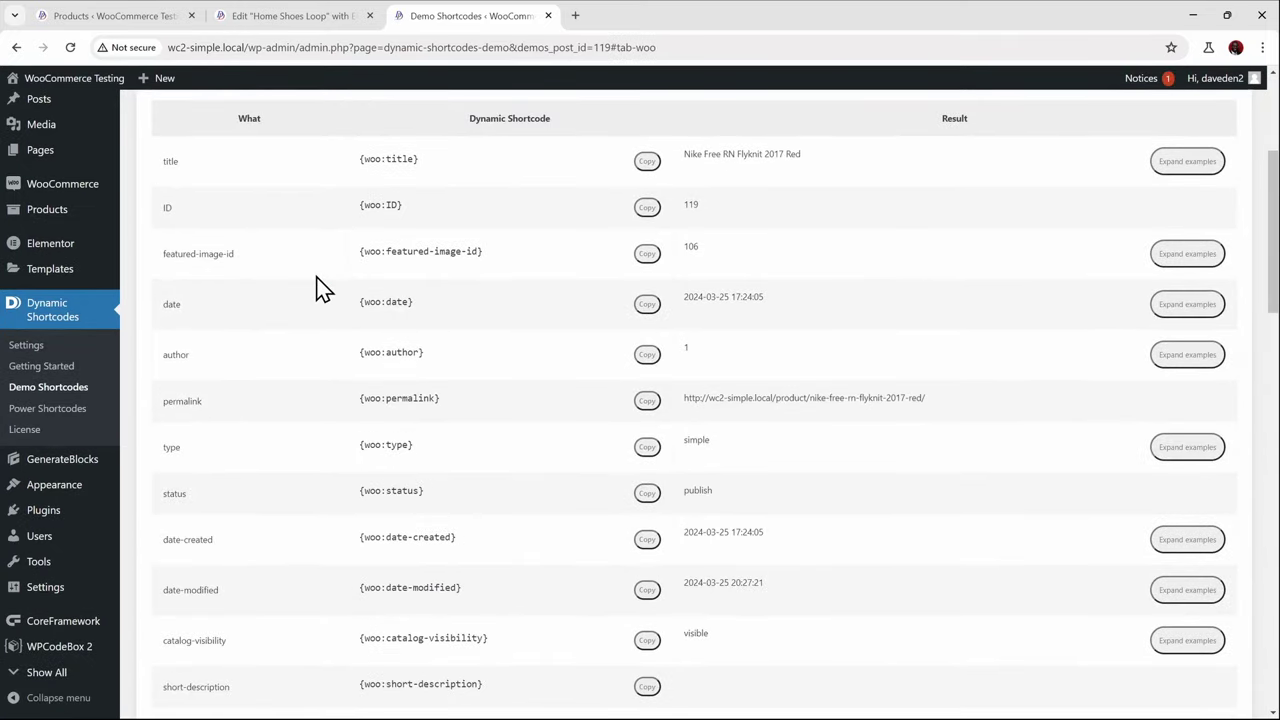
key("ctrl+f")
type("gallery")
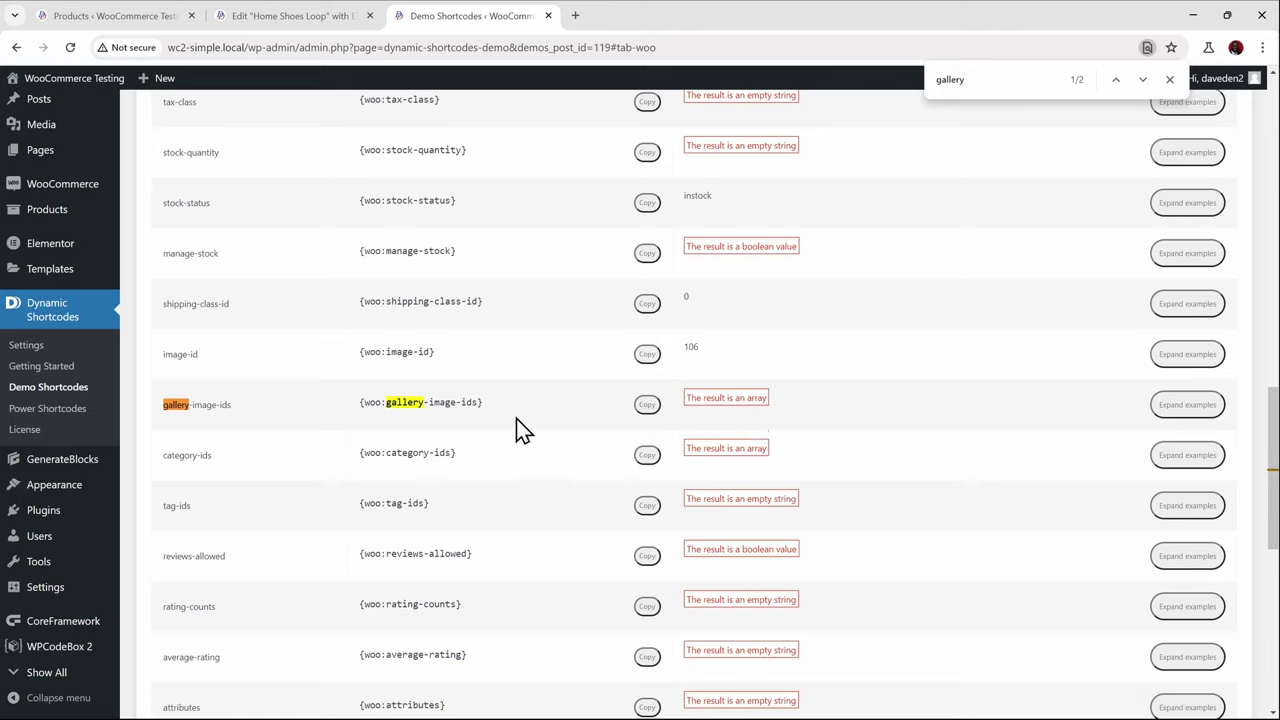
triple_click(436, 403)
key("ctrl+c")
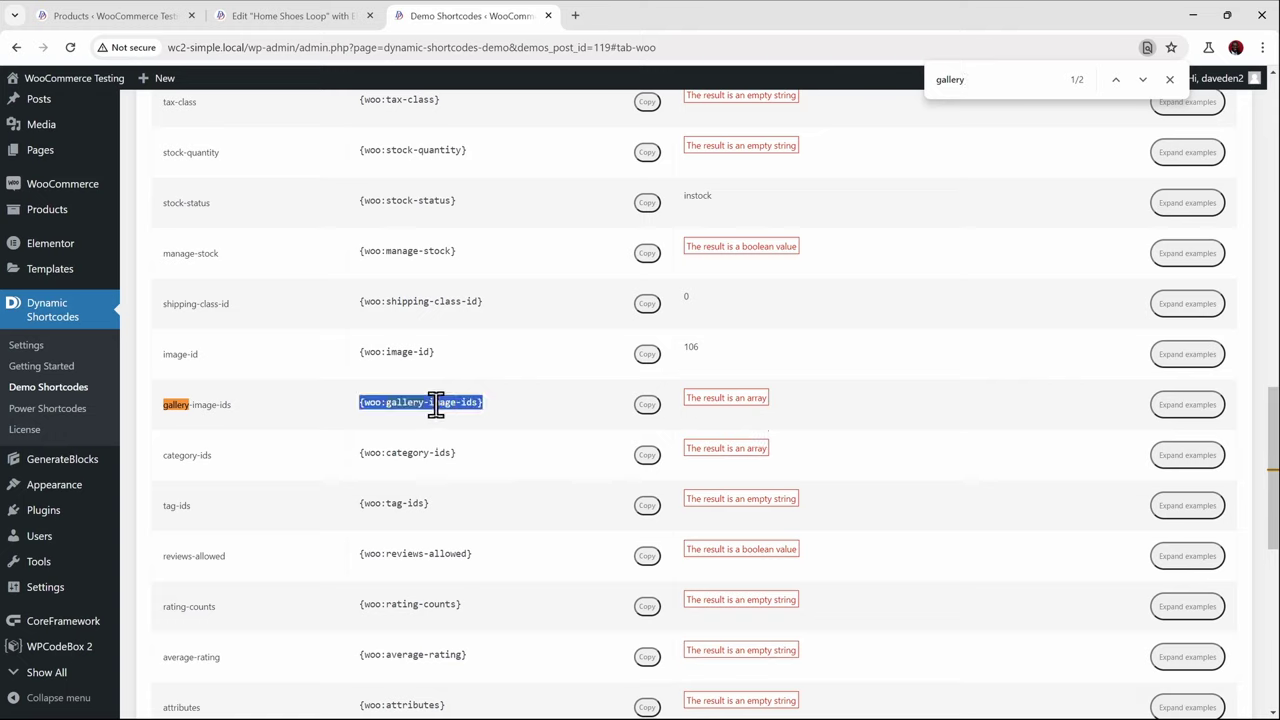
Return to the loop template and set the image's dynamic shortcode to {woo:gallery-image-ids || 0}
left_click(254, 22)
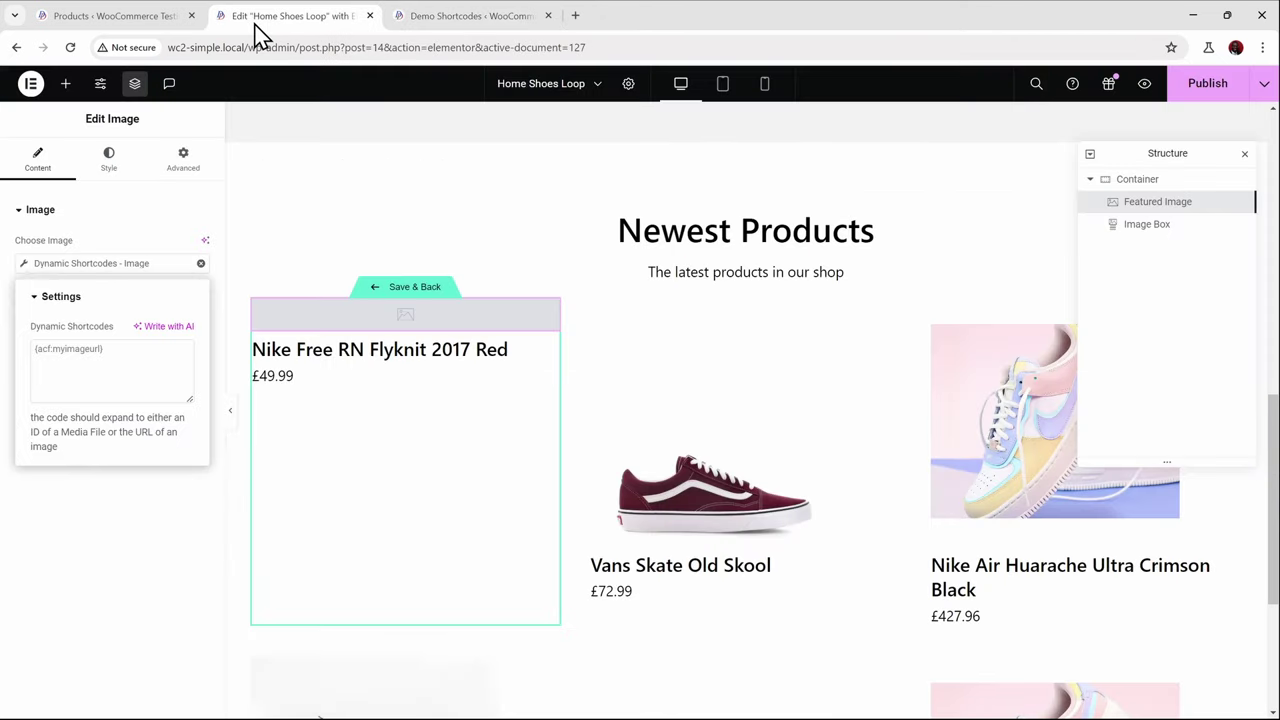
left_click(110, 362)
key("ctrl+v")
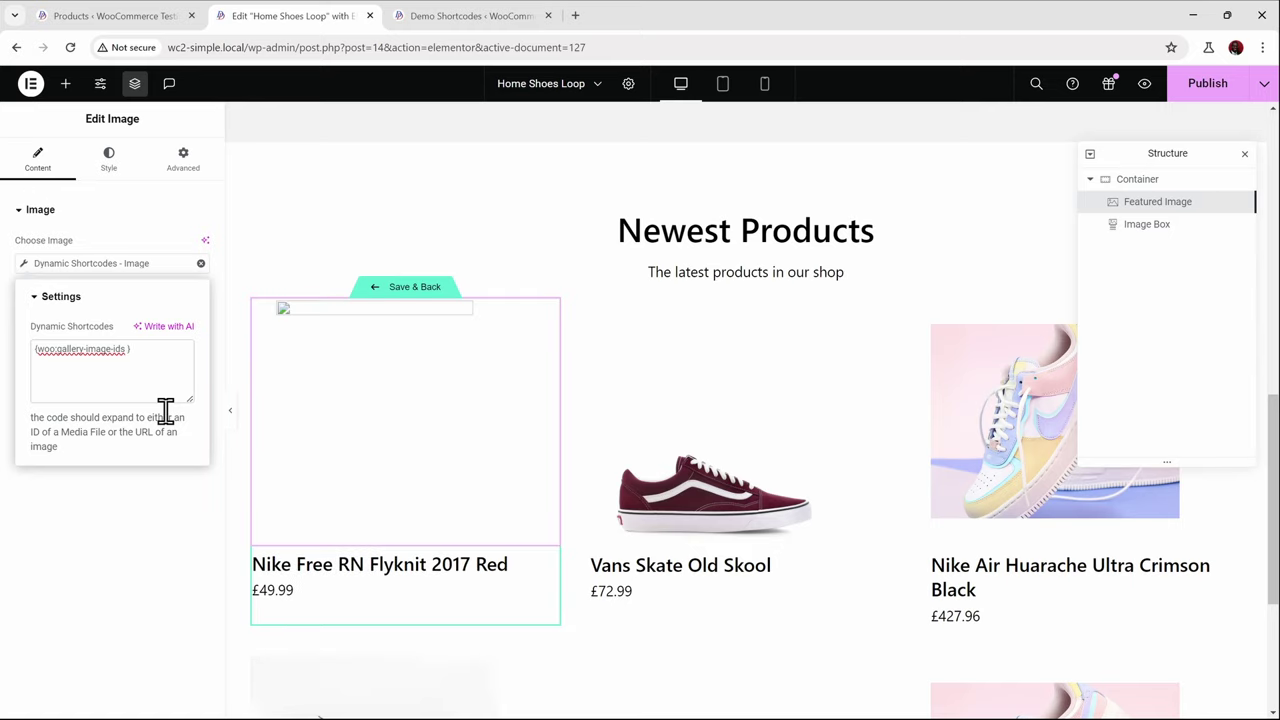
type("||")
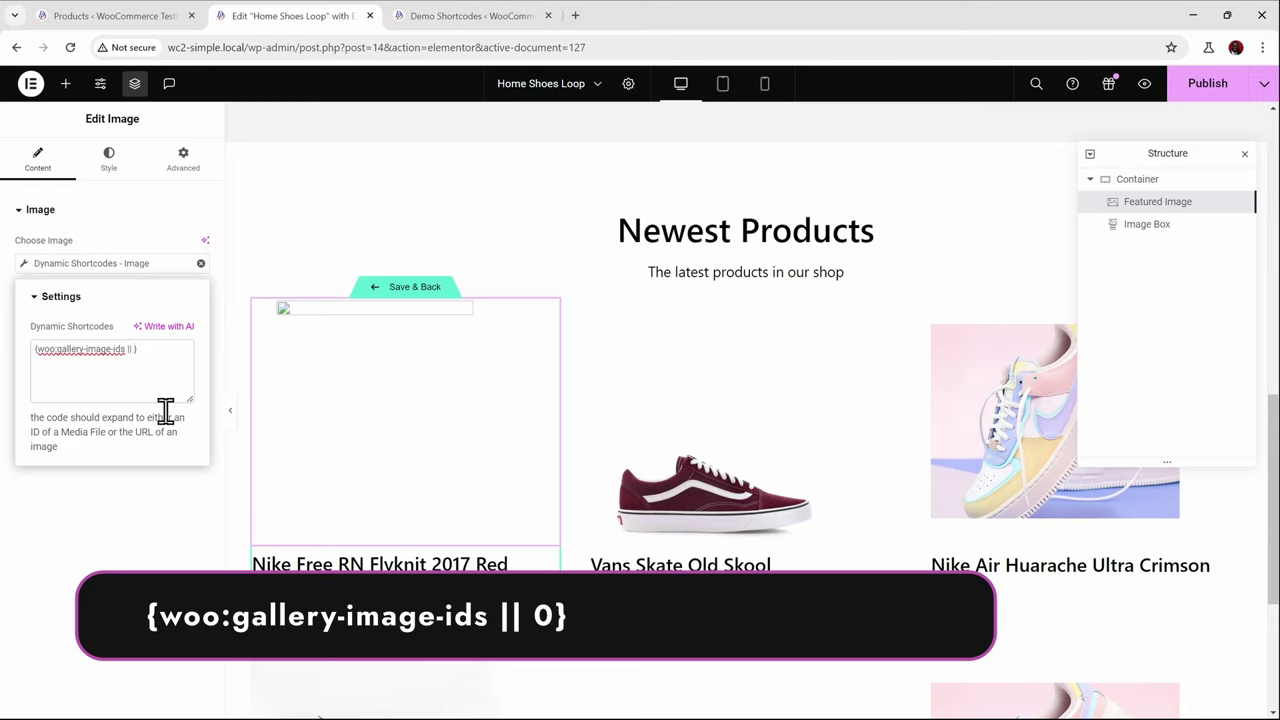
type("0")
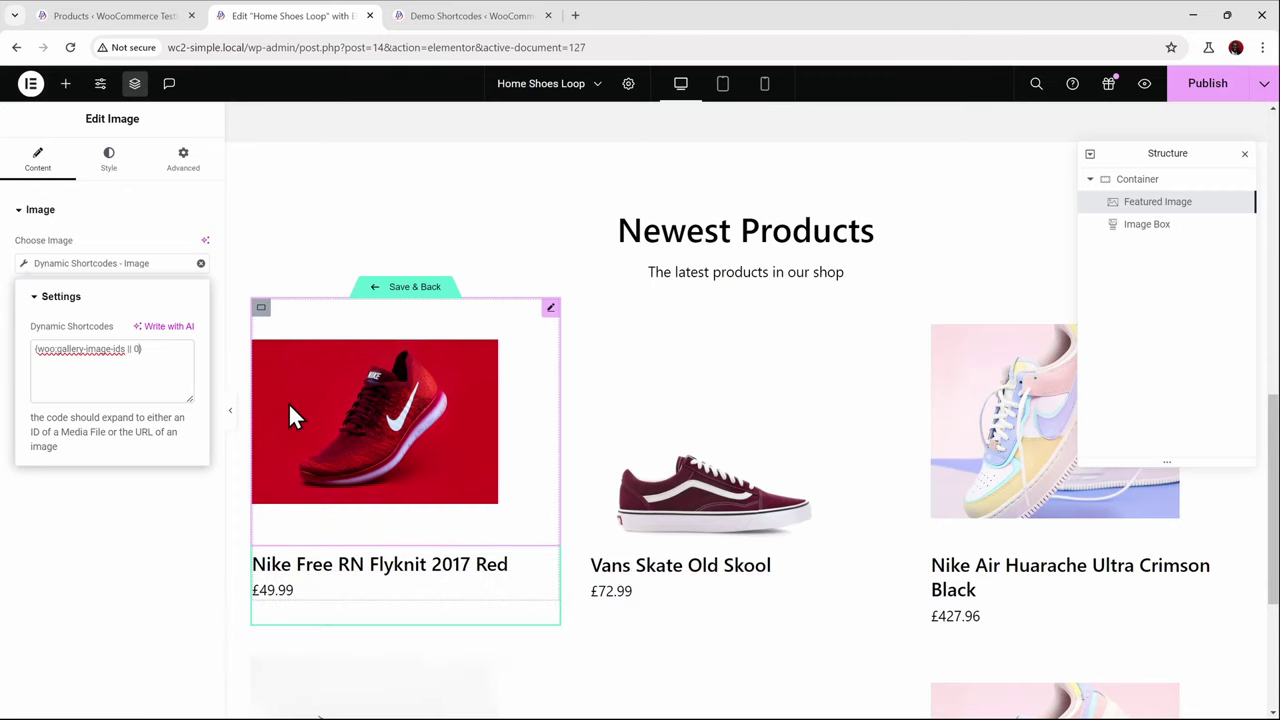
Switch the gallery shortcode's index to 1 and back to 0 to compare the product's gallery images
key("BackSpace")
type("1")
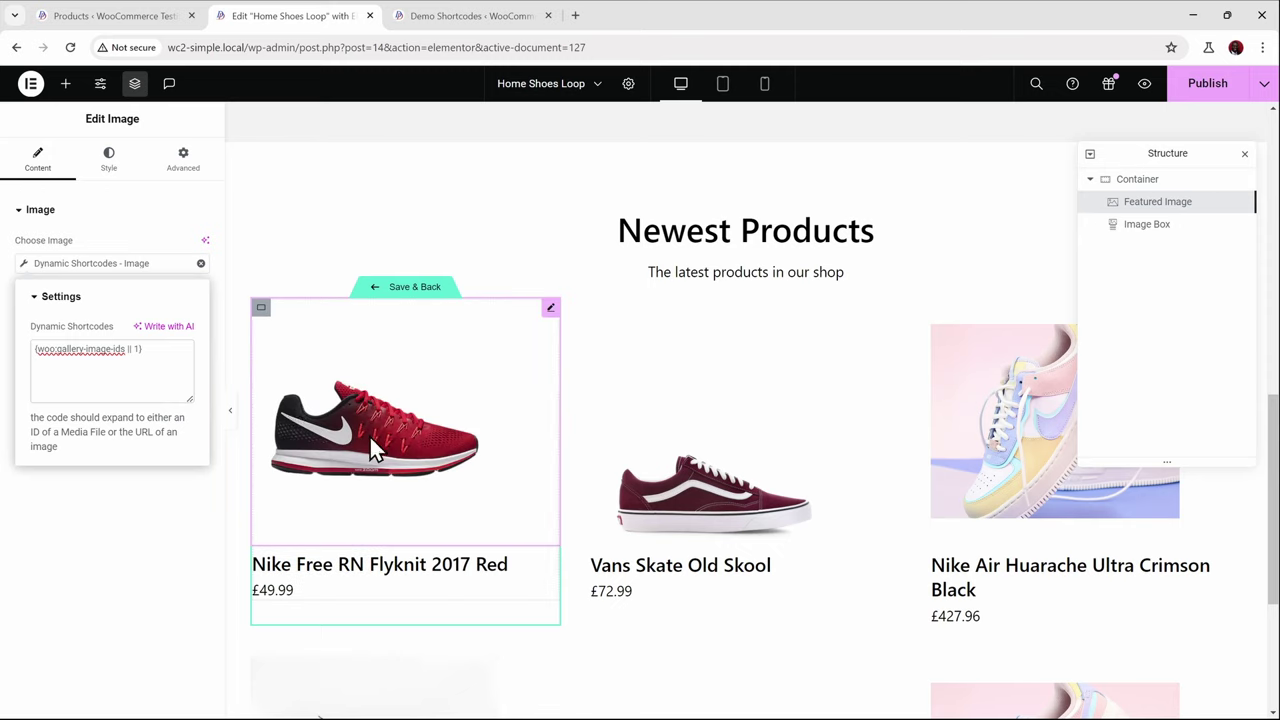
key("BackSpace")
type("0")
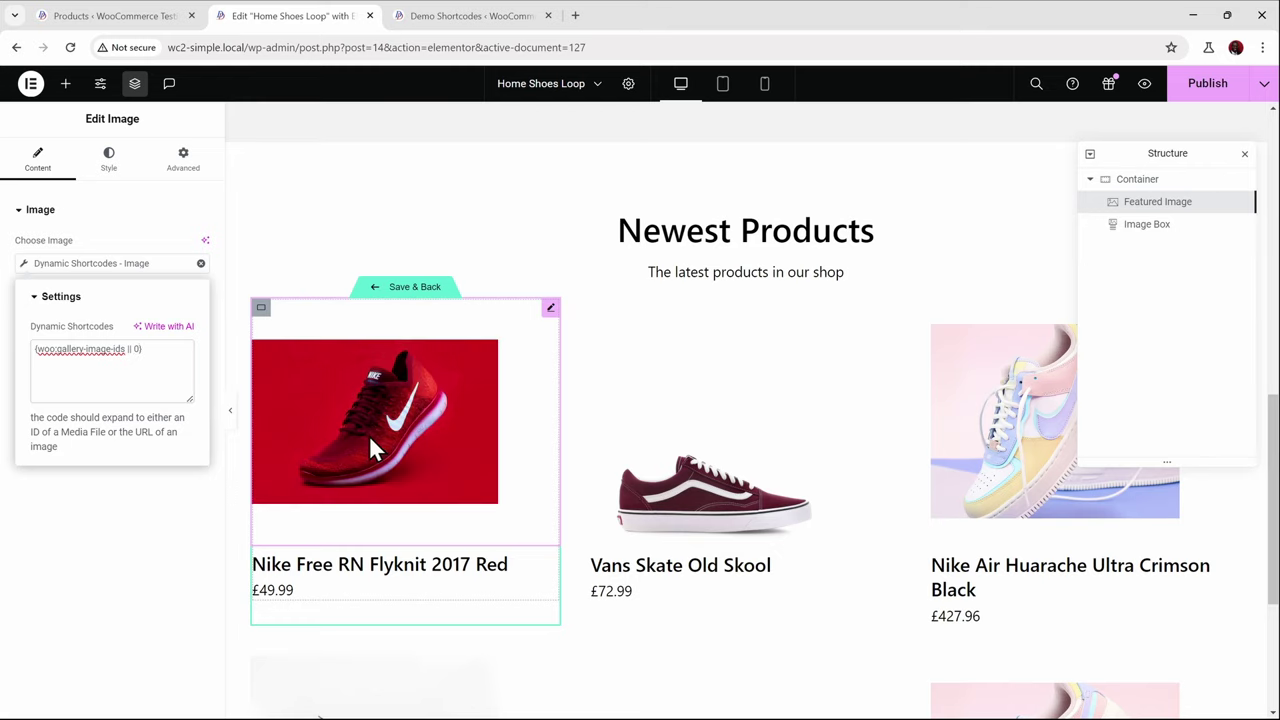
Publish the loop template with the gallery shortcode, return to the Home page and inspect every image in the Newest Products grid
left_click(1210, 86)
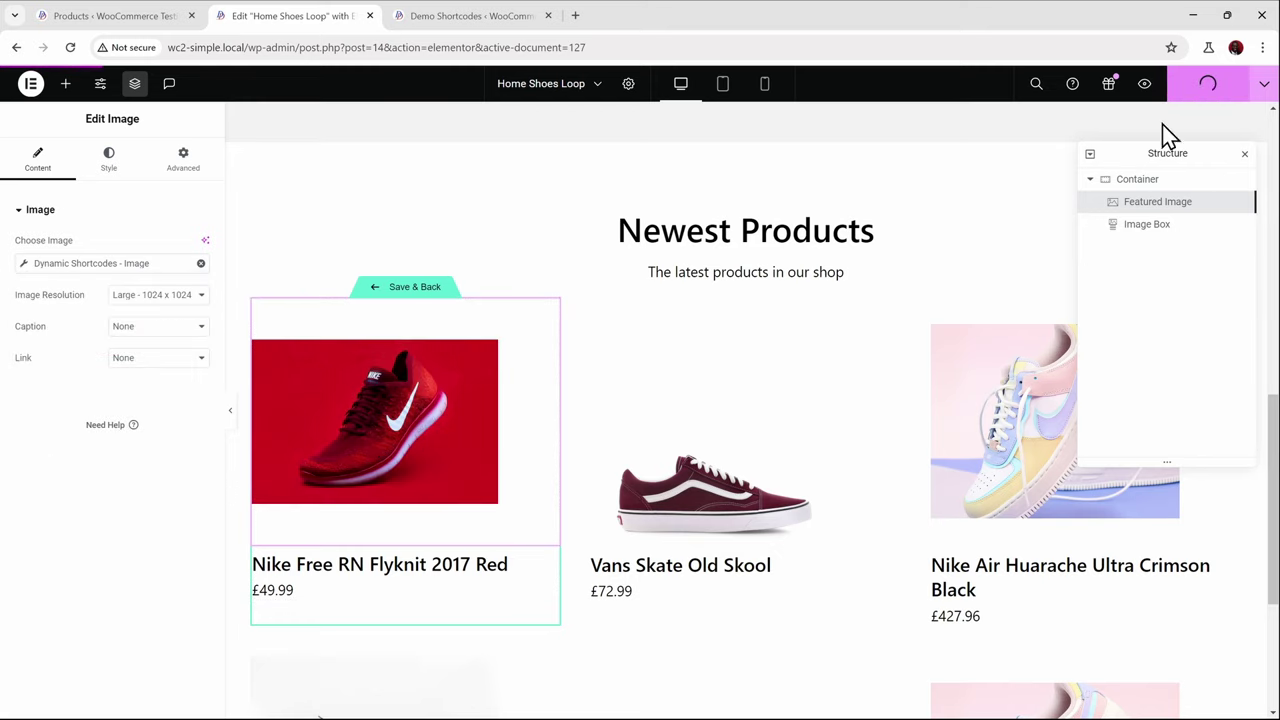
left_click(428, 292)
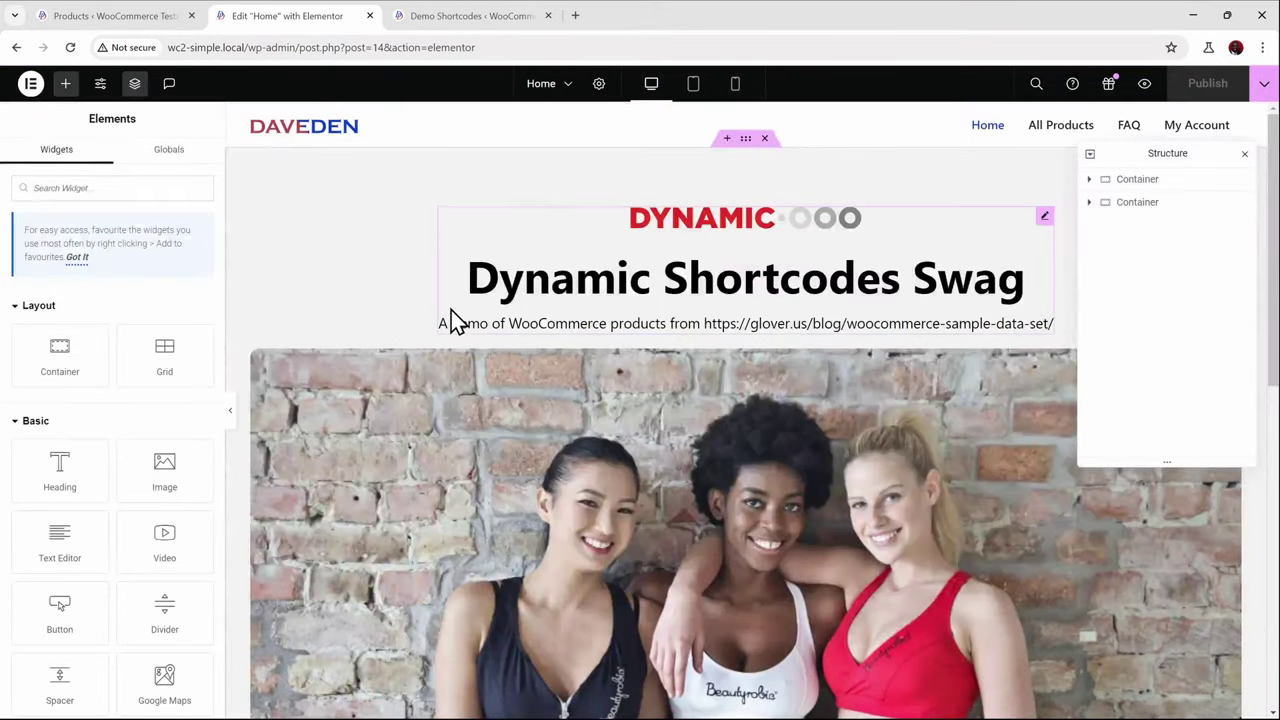
scroll(451, 310, "down", 9)
scroll(451, 310, "down", 1)
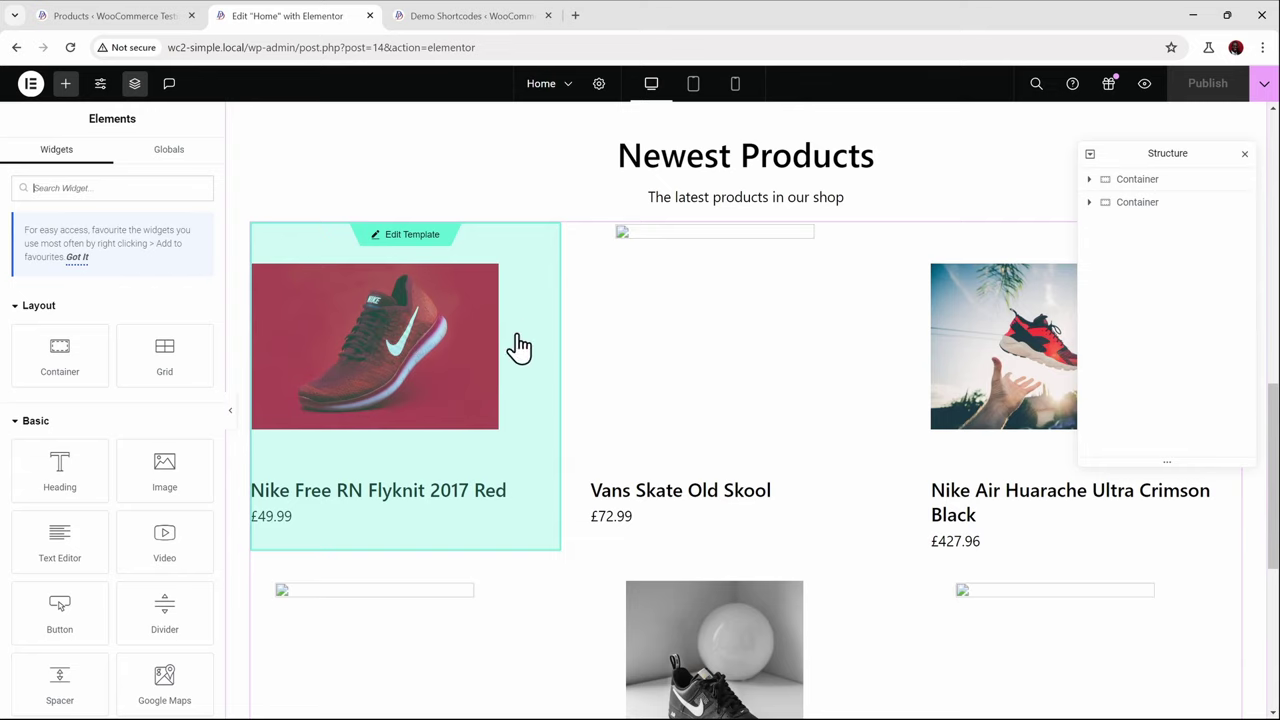
scroll(691, 300, "down", 1)
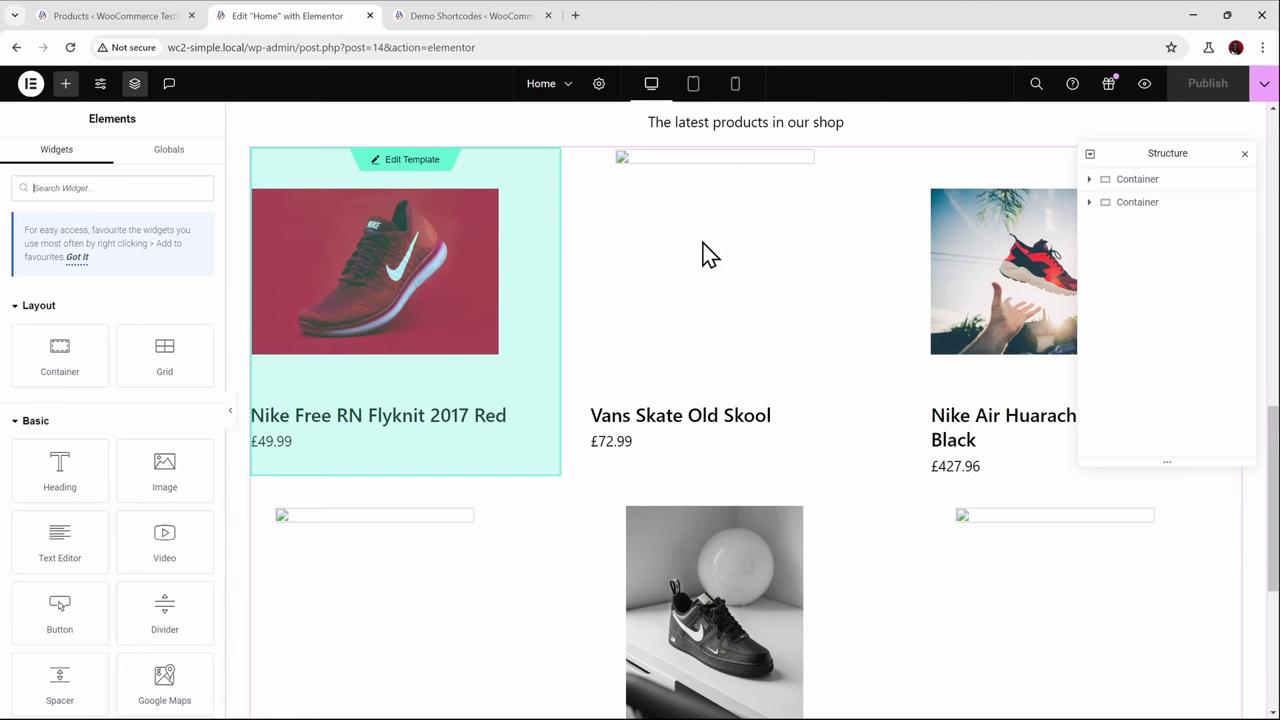
scroll(1020, 268, "down", 1)
scroll(1020, 268, "down", 2)
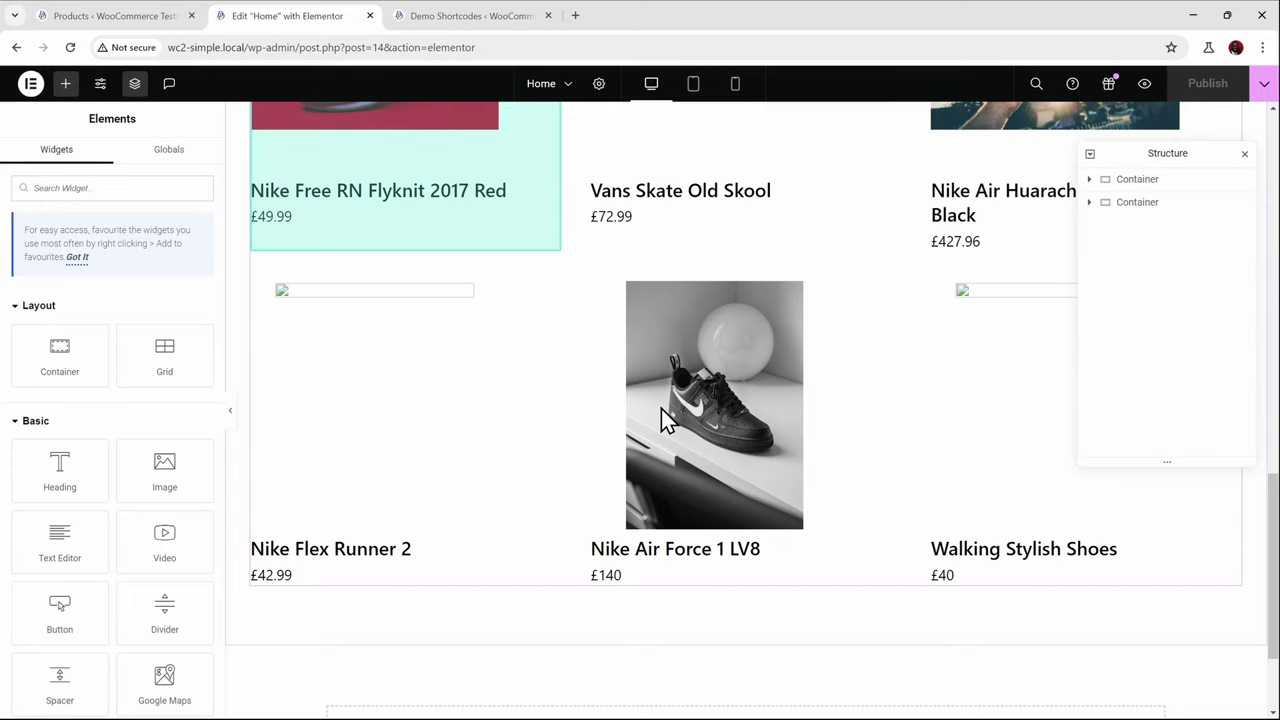
scroll(661, 408, "up", 3)
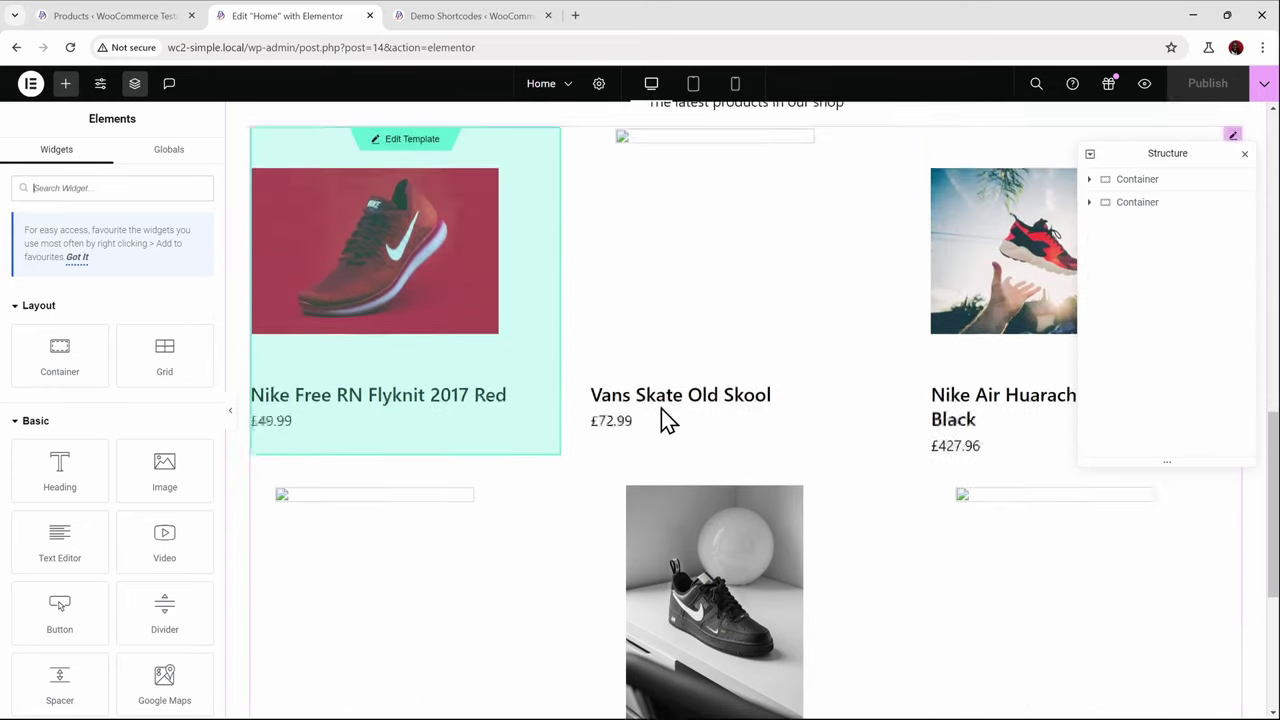
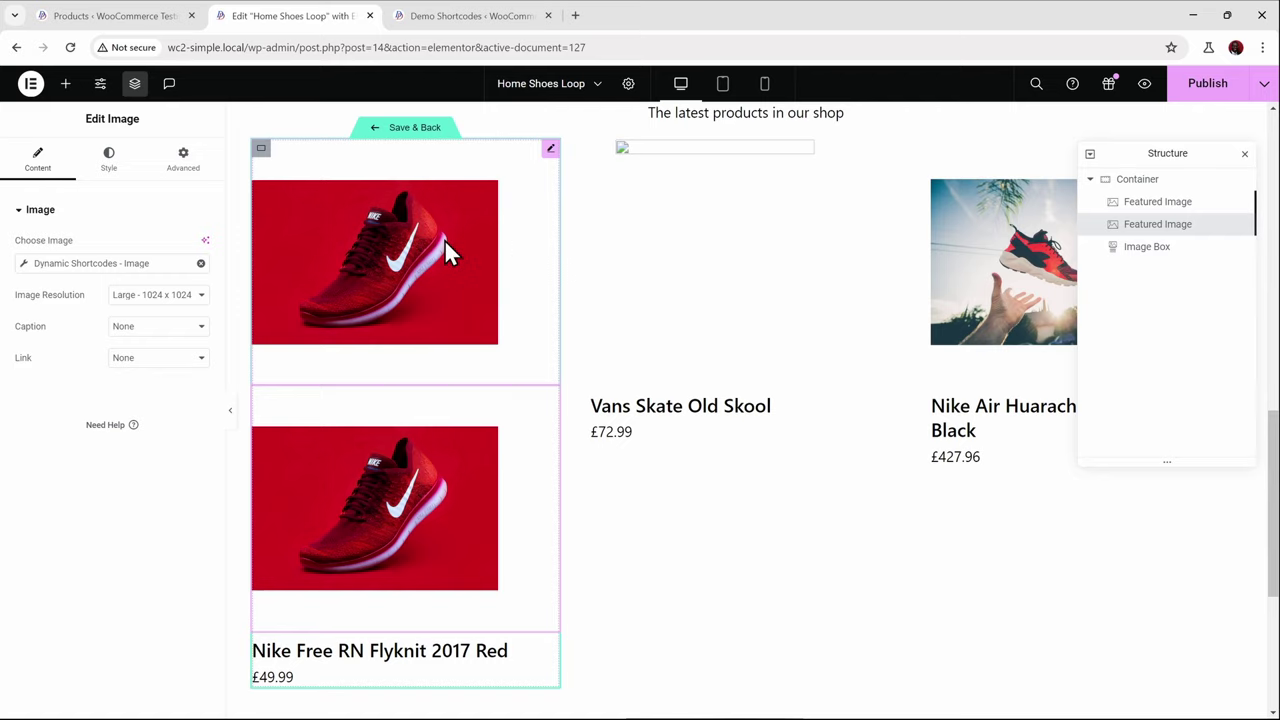
Add a display condition to the upper Featured Image widget so it appears only when Featured Image is Set
left_click(444, 239)
left_click(184, 166)
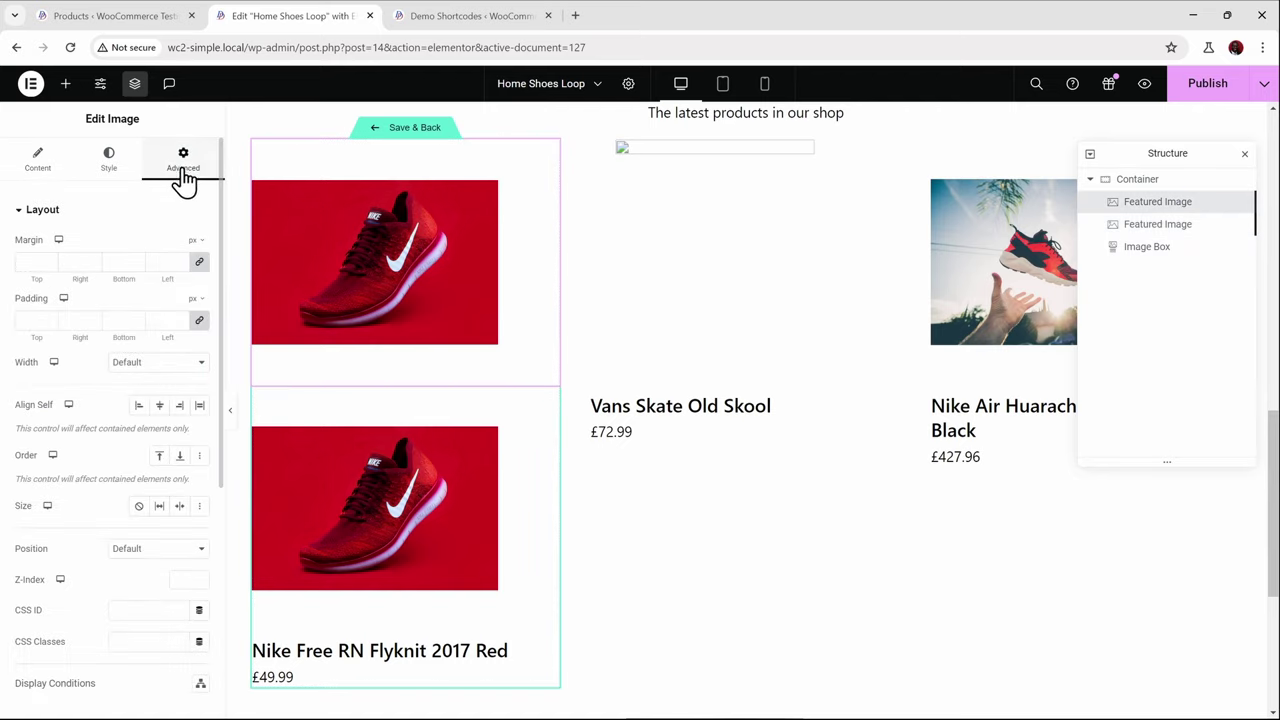
scroll(212, 240, "down", 1)
scroll(212, 240, "down", 2)
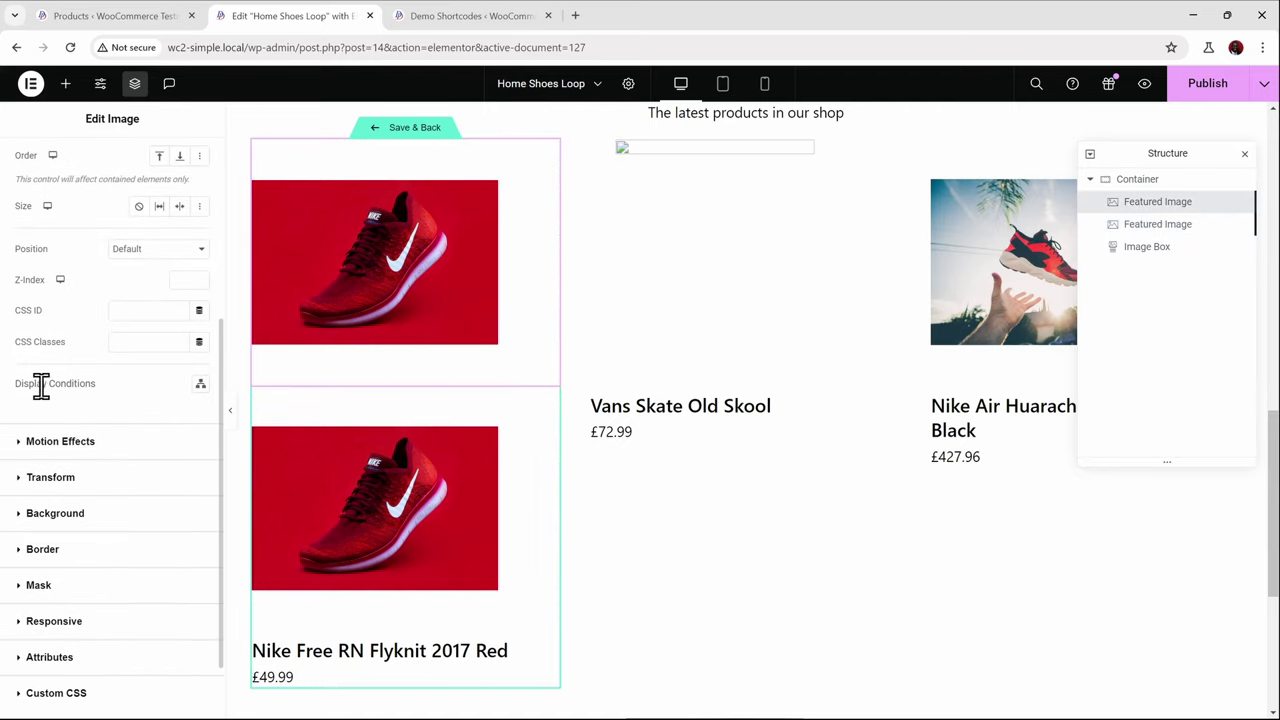
left_click(200, 388)
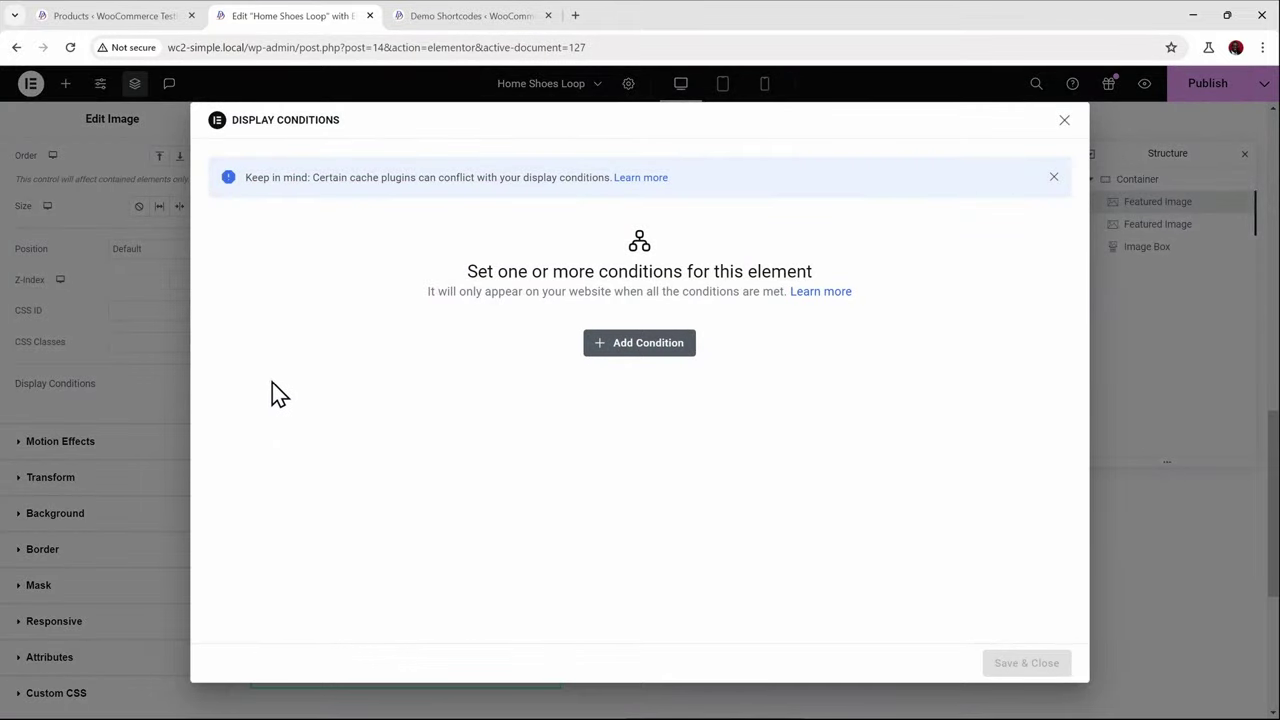
left_click(612, 345)
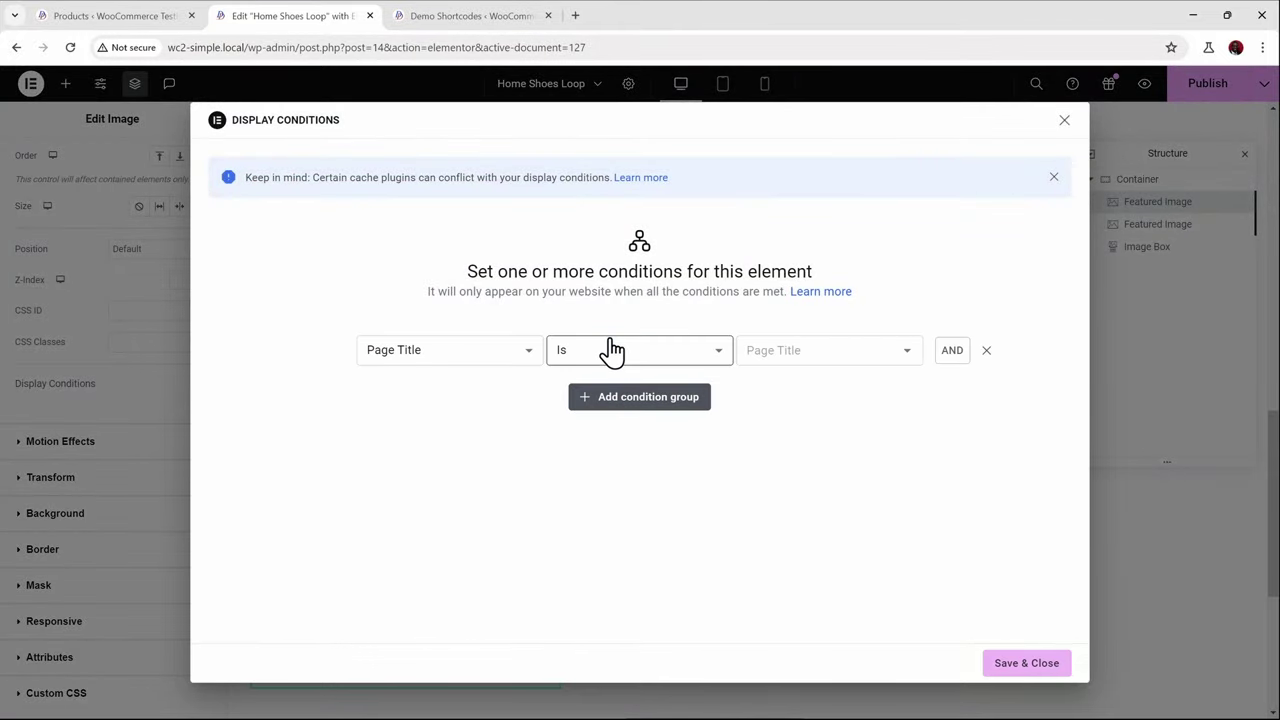
left_click(465, 366)
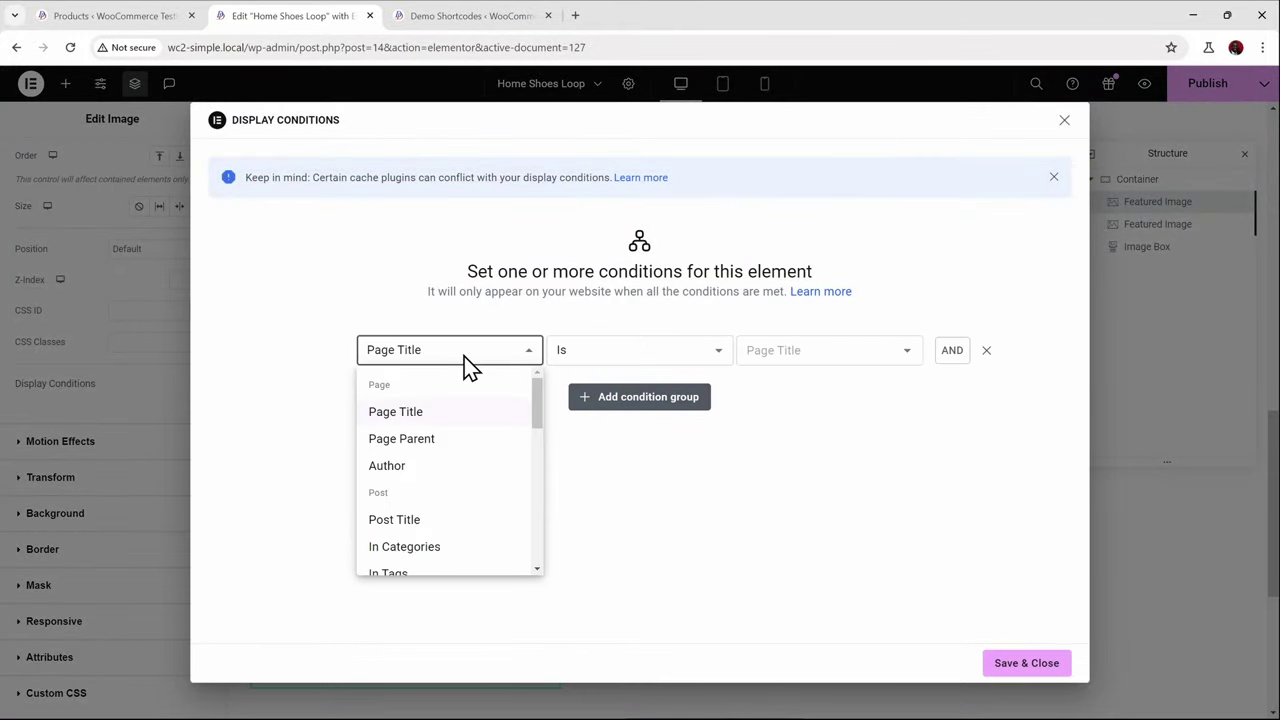
scroll(466, 366, "down", 3)
left_click(485, 468)
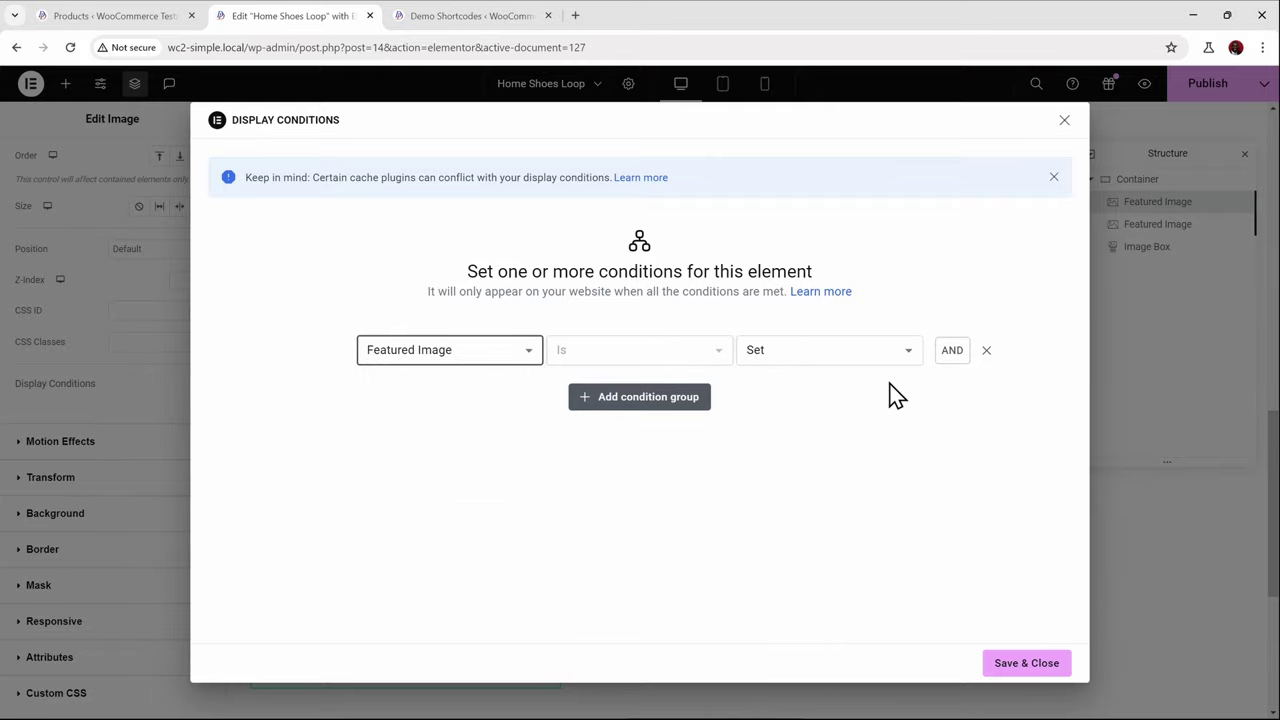
left_click(1027, 665)
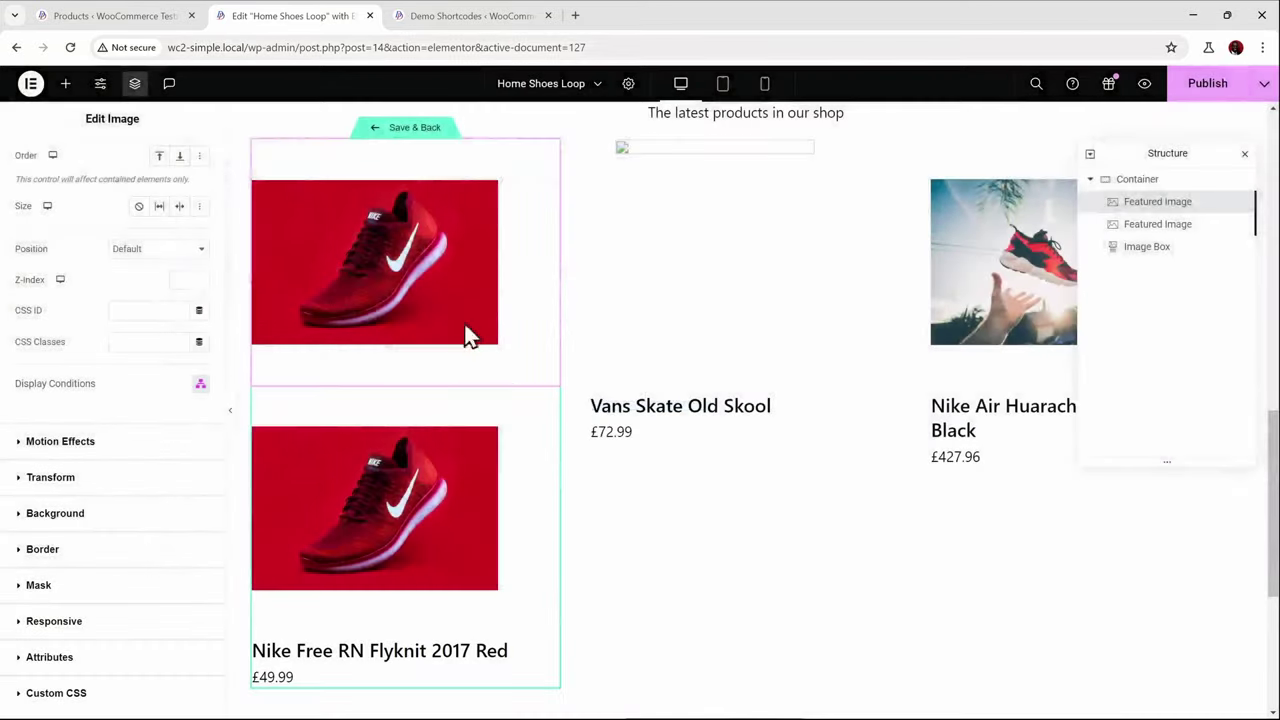
Add a display condition to the lower Featured Image widget so it appears only when Featured Image is Not Set
left_click(460, 464)
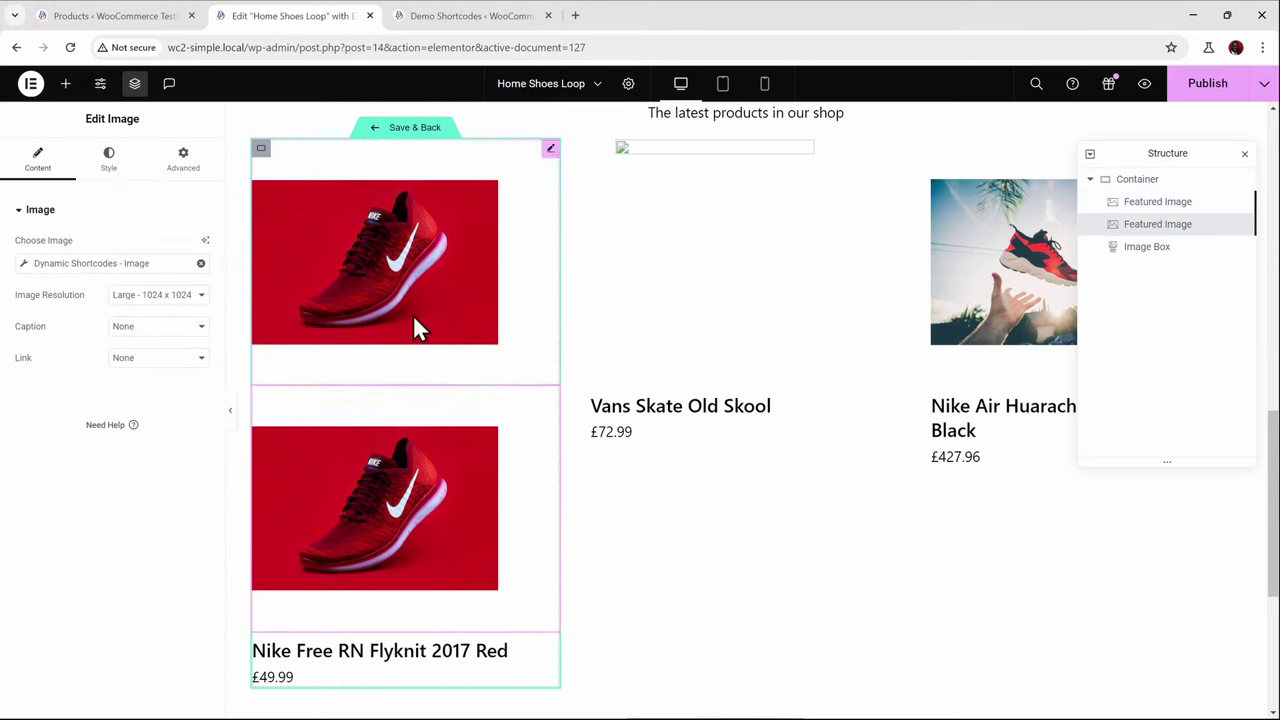
left_click(180, 165)
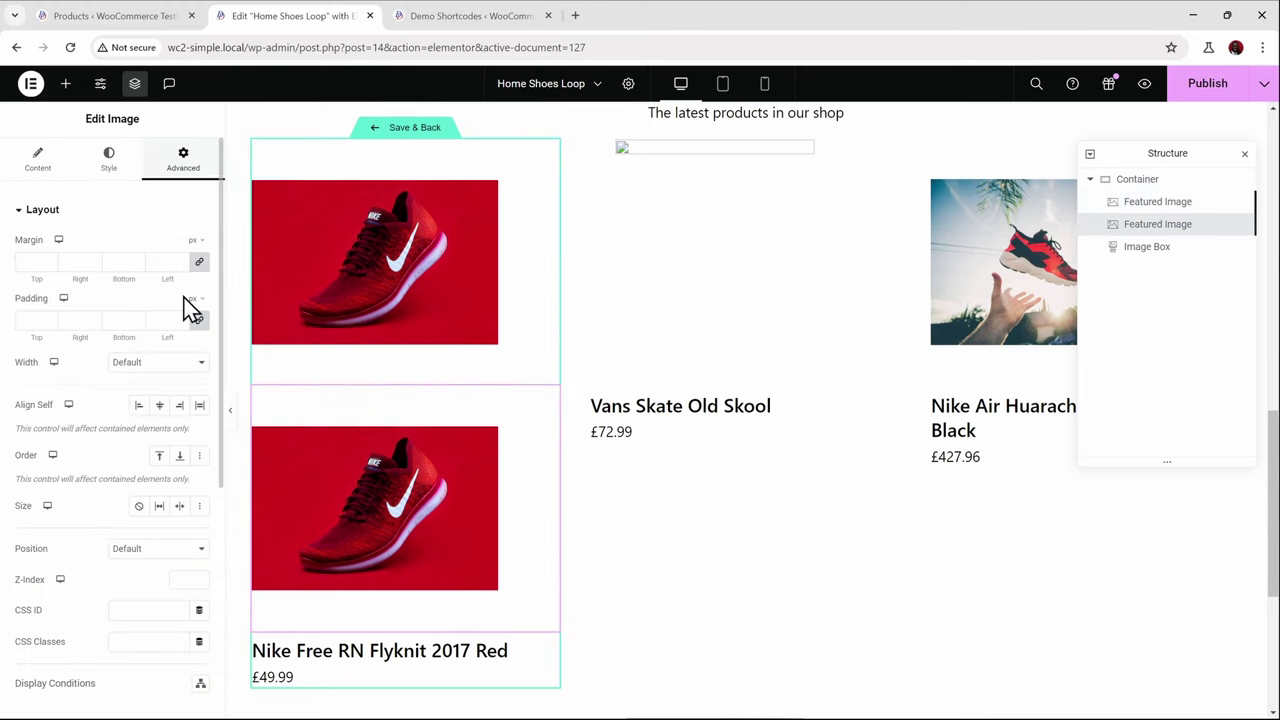
scroll(189, 420, "down", 4)
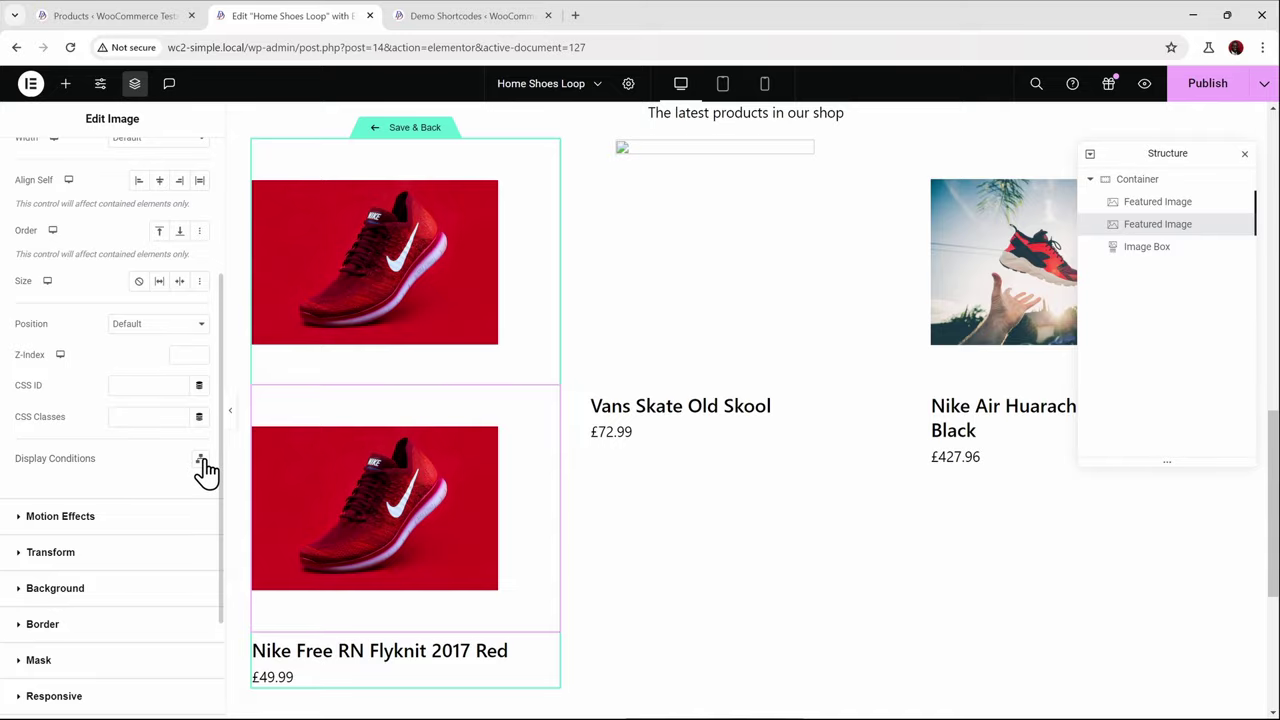
left_click(199, 458)
left_click(640, 343)
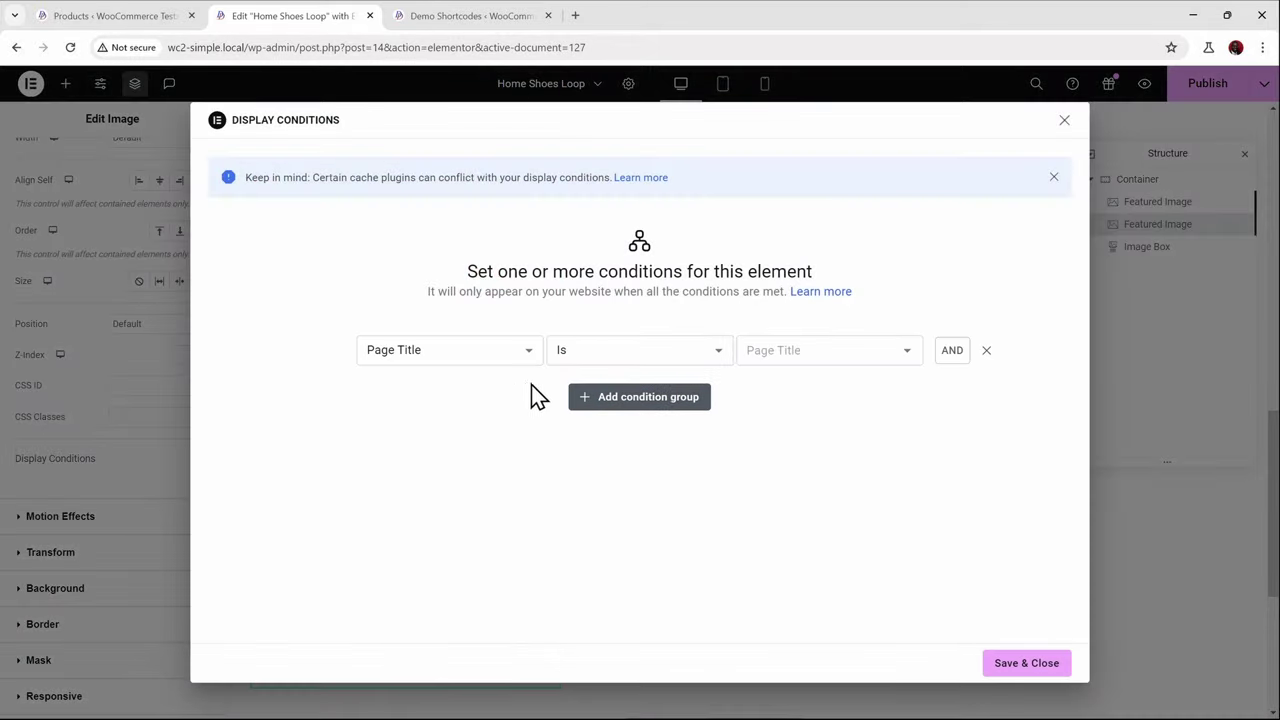
left_click(486, 360)
scroll(450, 460, "down", 3)
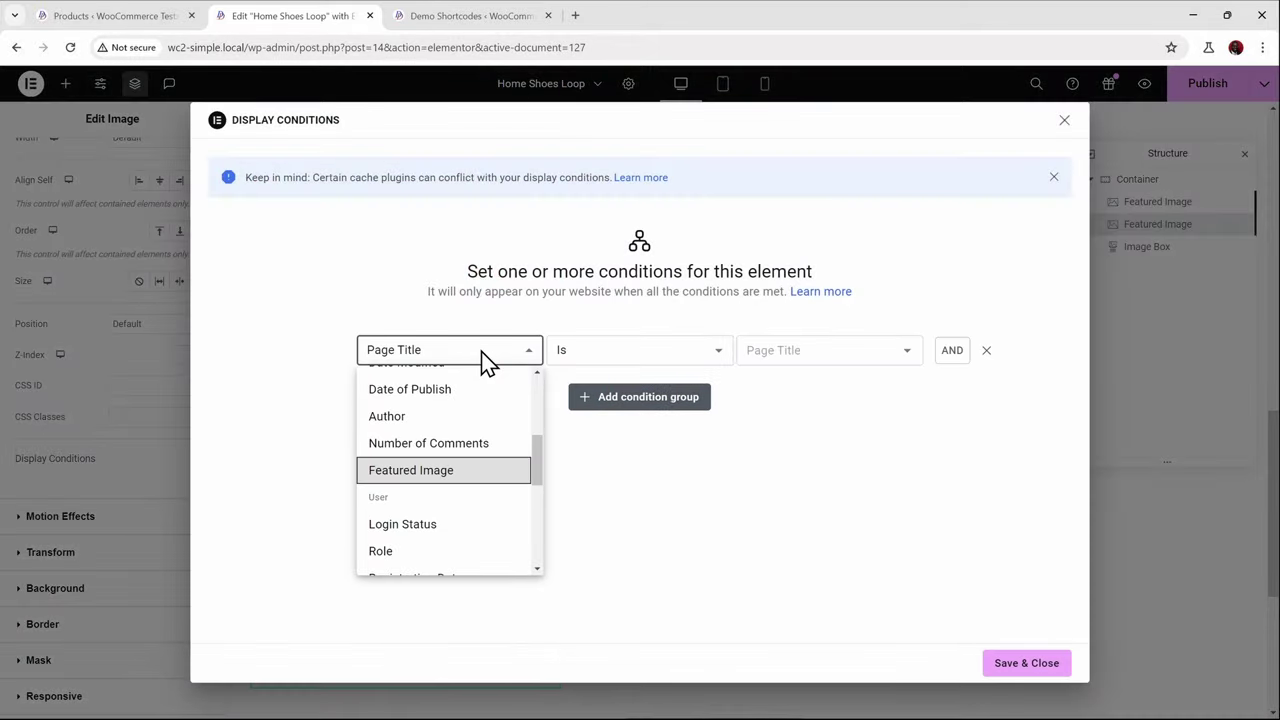
left_click(475, 474)
left_click(760, 352)
left_click(789, 413)
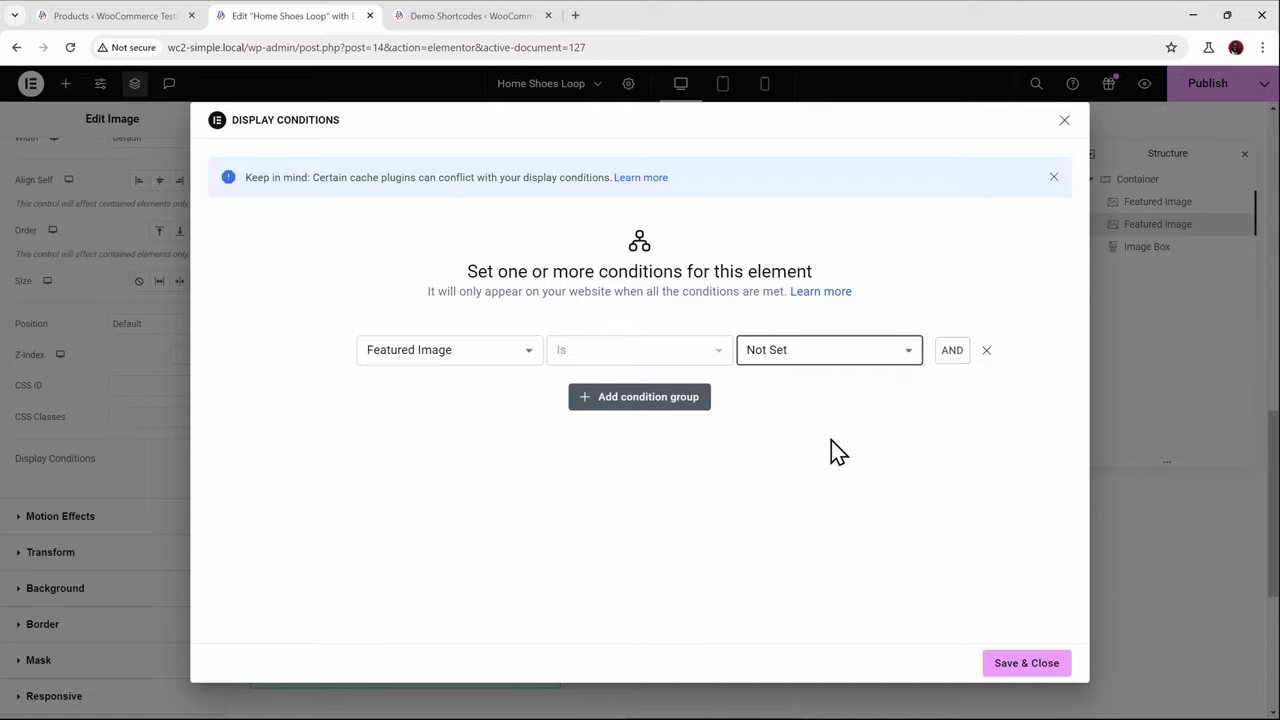
left_click(1029, 677)
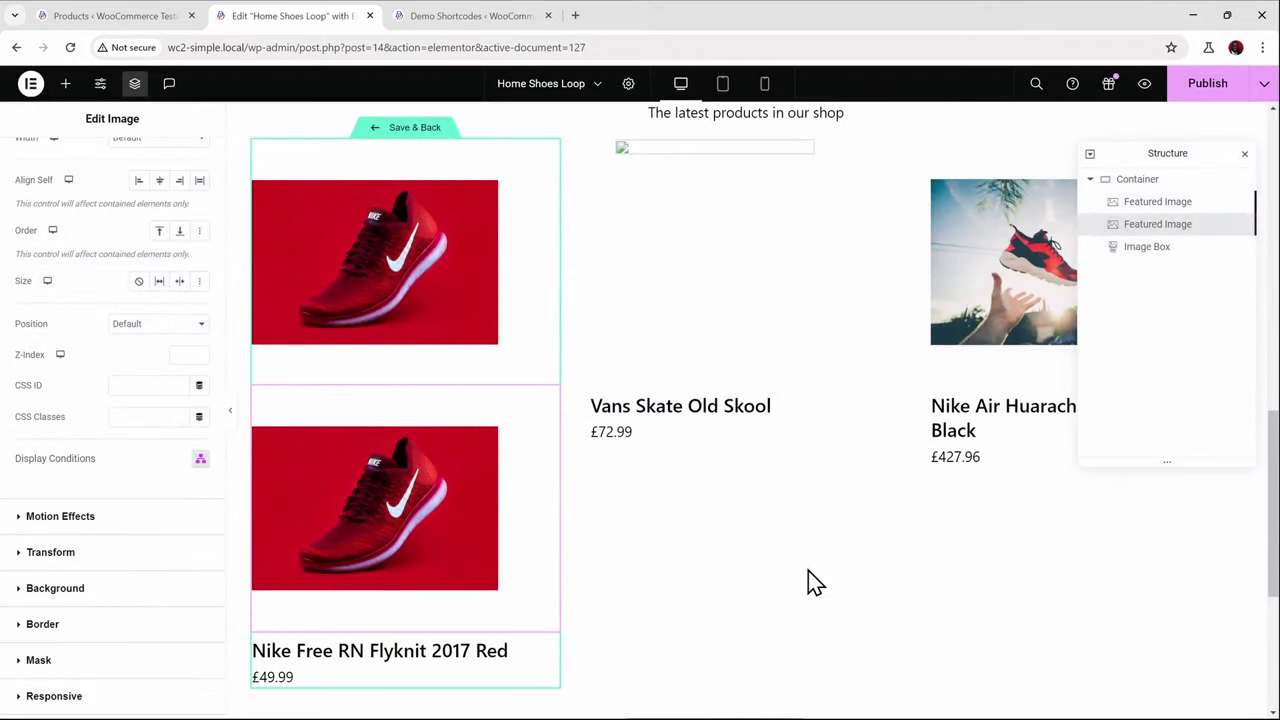
Replace the upper image widget's Dynamic Shortcodes source with the Featured Image dynamic tag
left_click(379, 263)
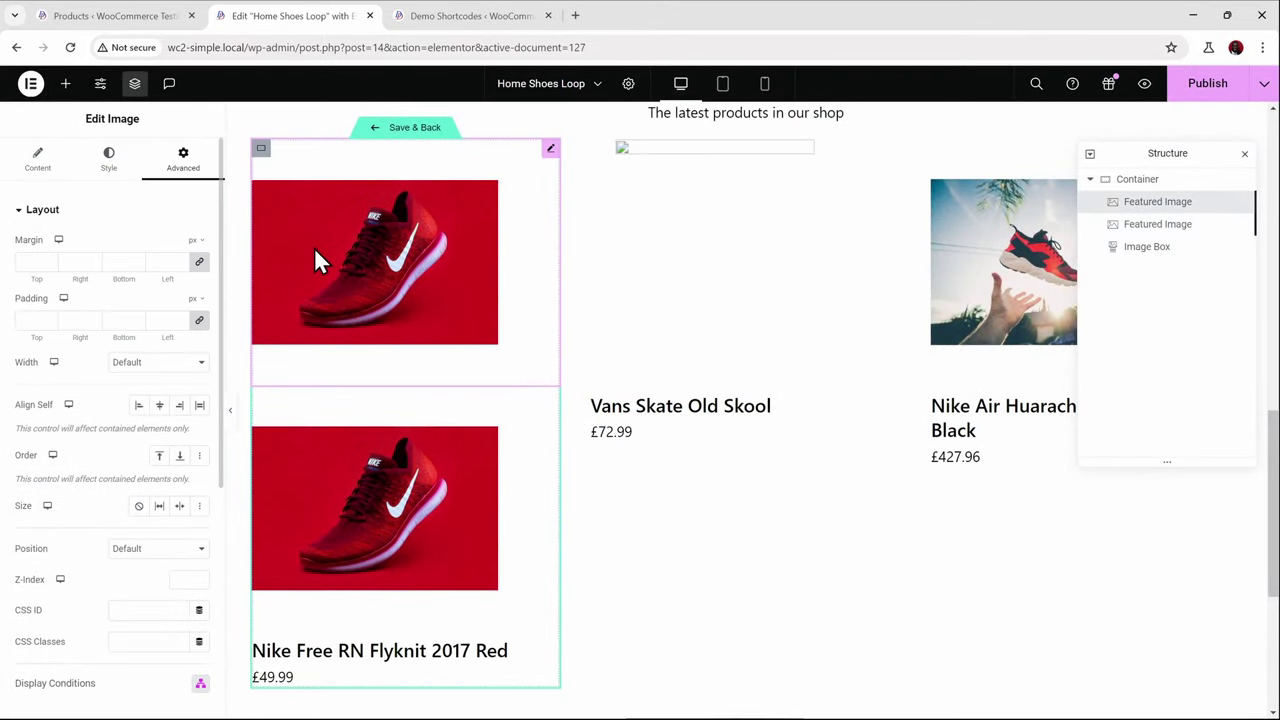
left_click(38, 162)
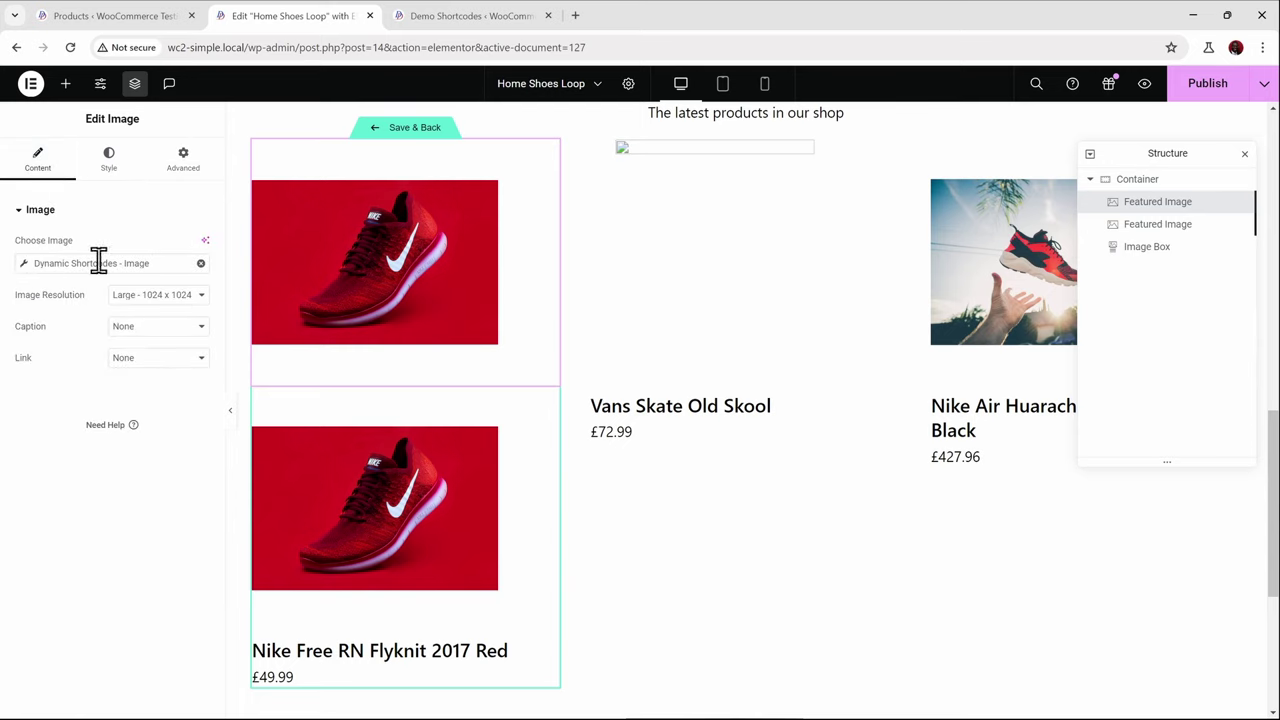
left_click(201, 263)
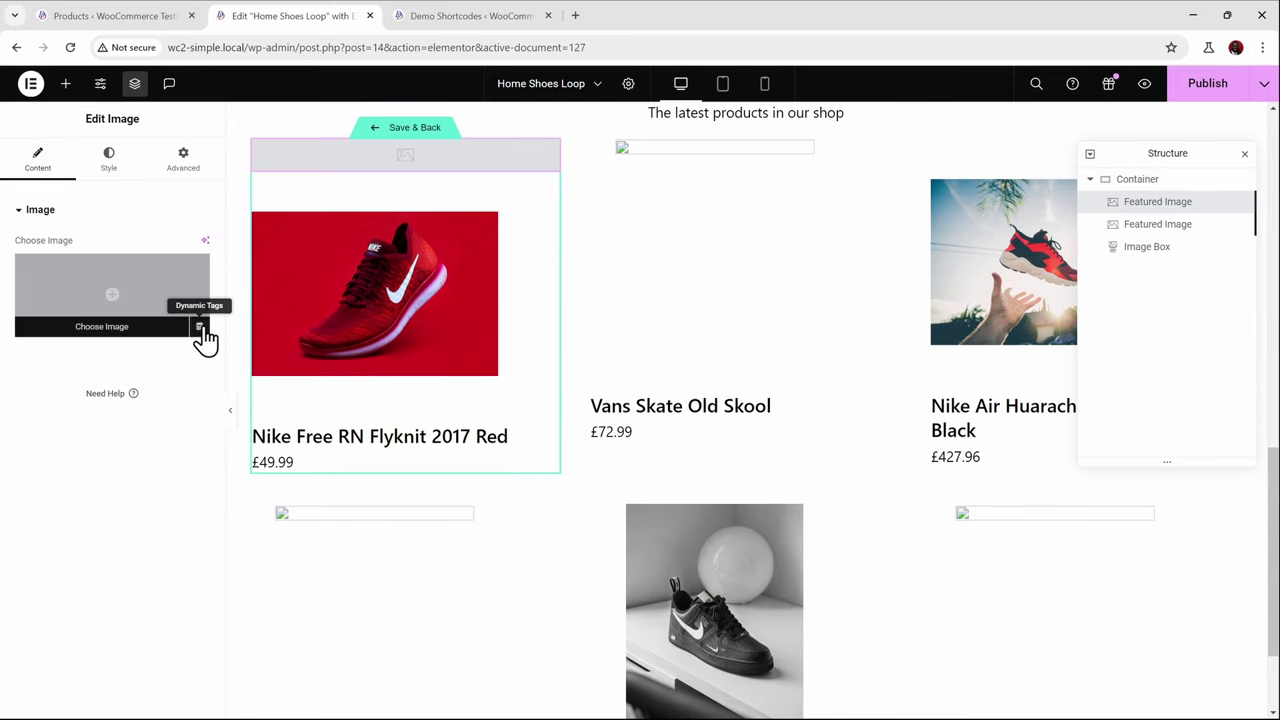
left_click(201, 331)
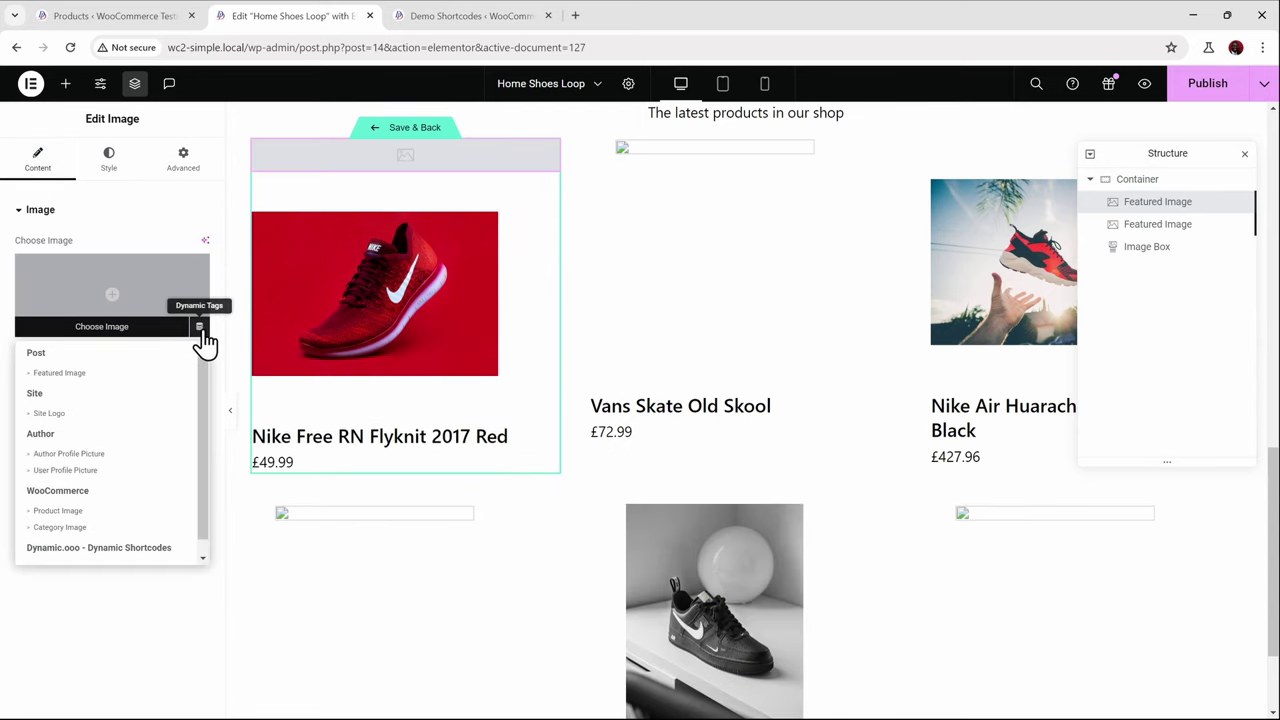
left_click(76, 375)
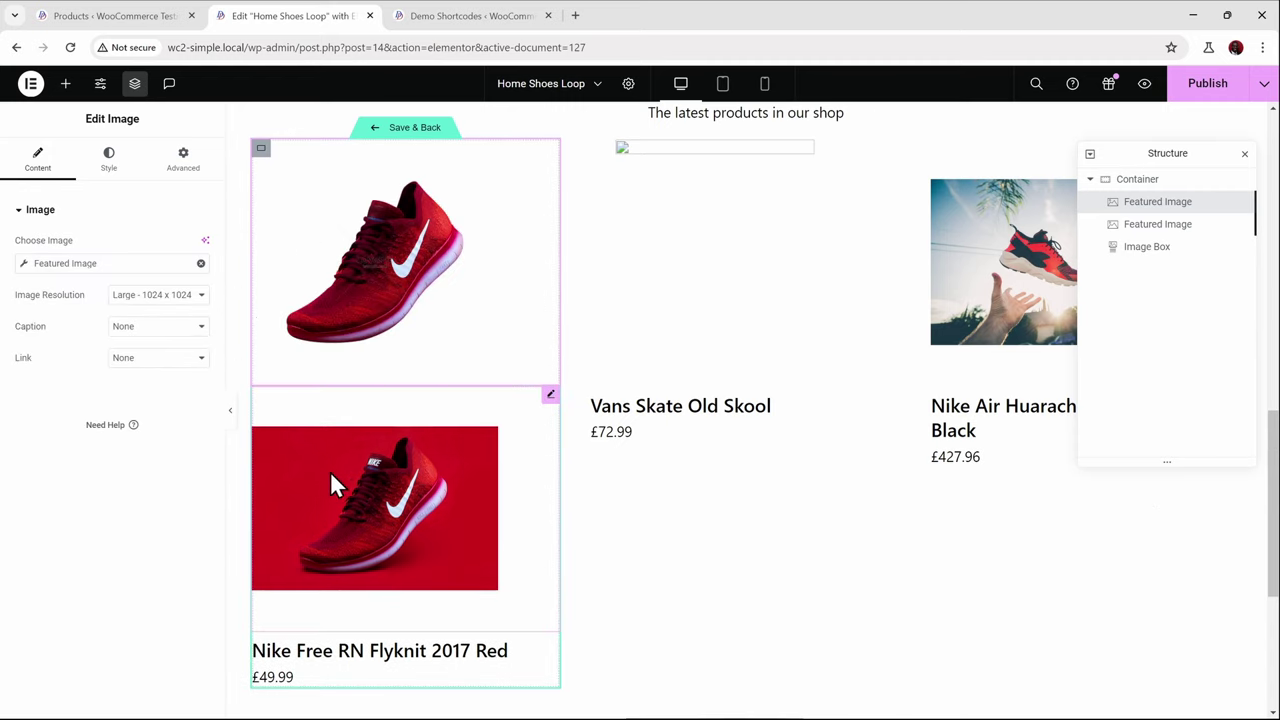
Publish the loop template, return to the Home page and check the images in the Newest Products grid
left_click(1198, 90)
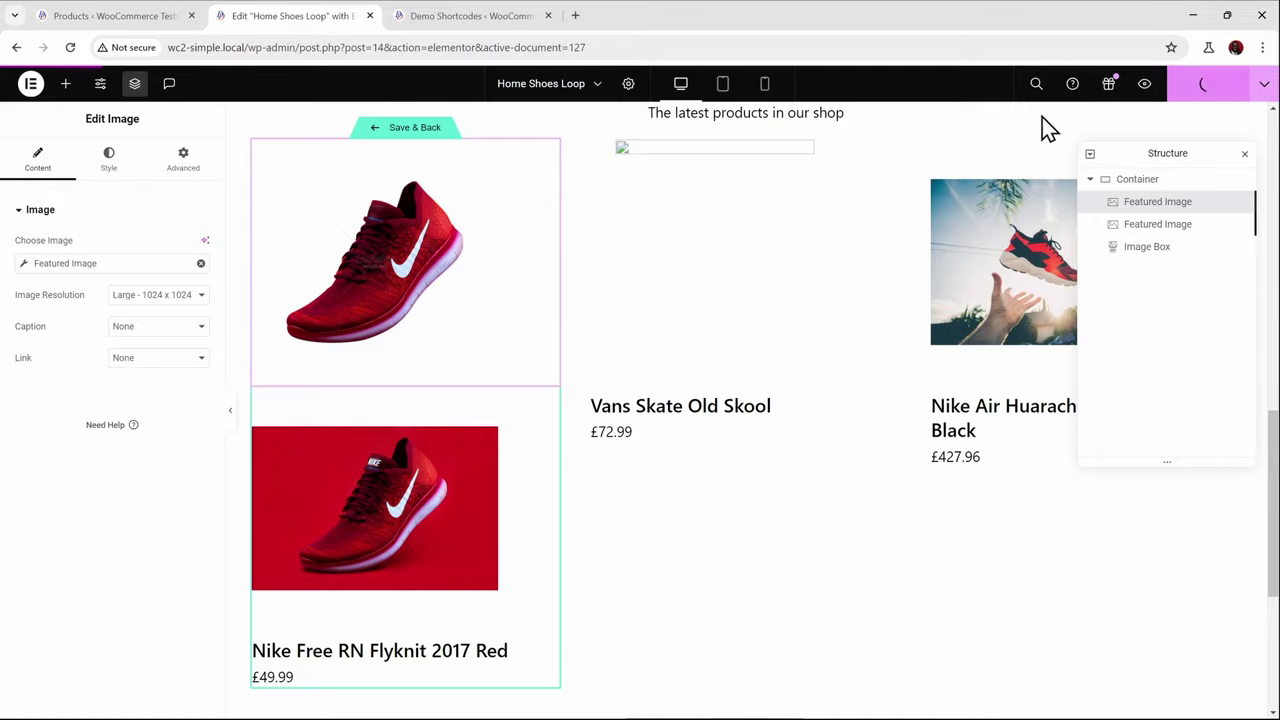
left_click(417, 130)
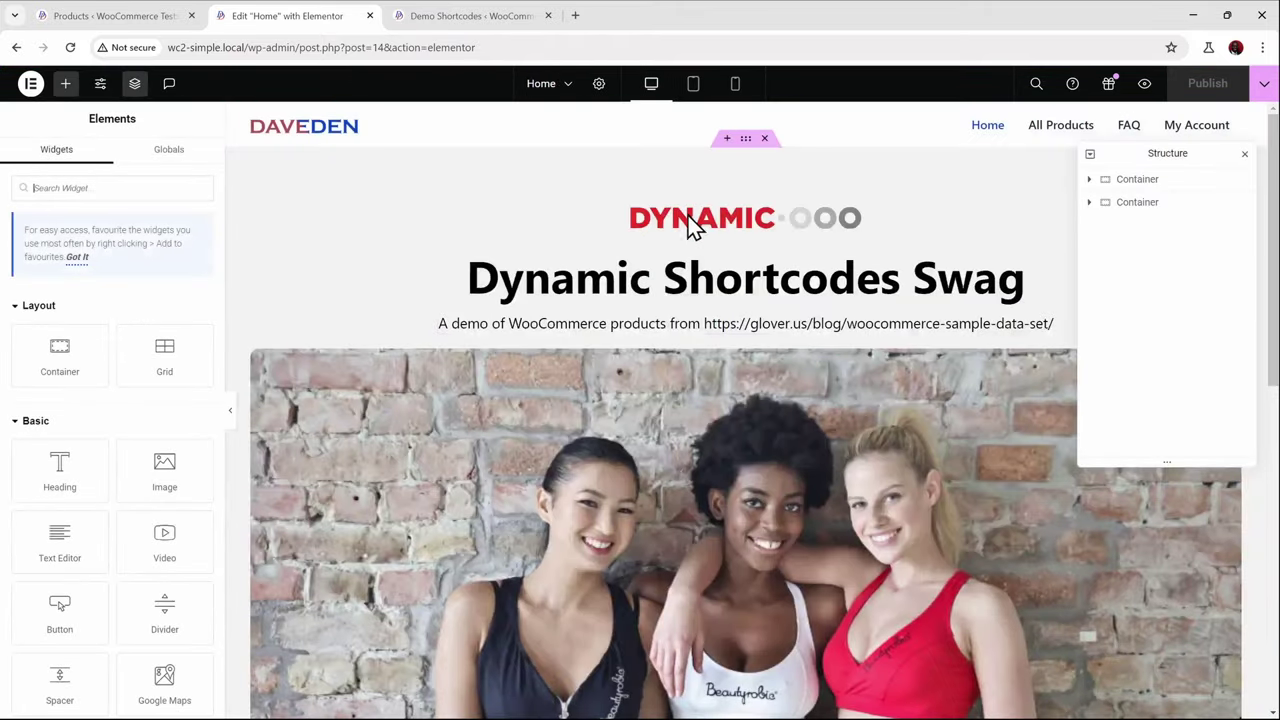
scroll(690, 225, "down", 9)
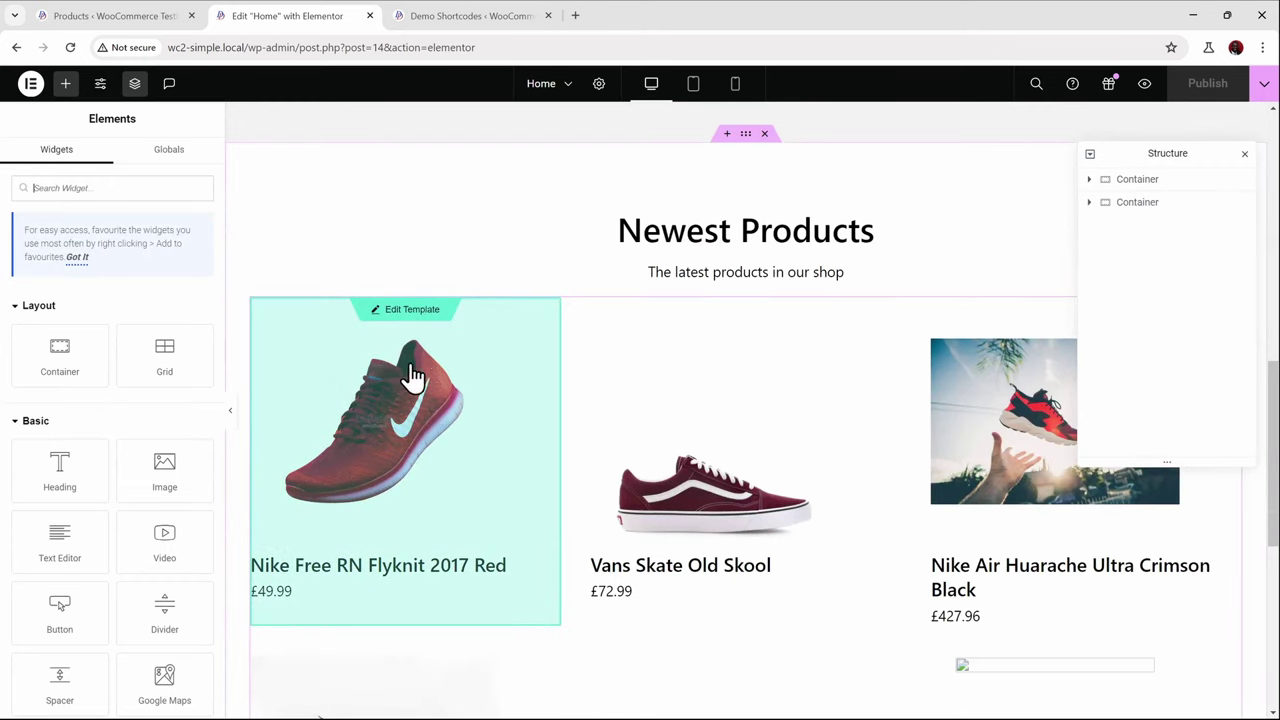
scroll(743, 400, "down", 1)
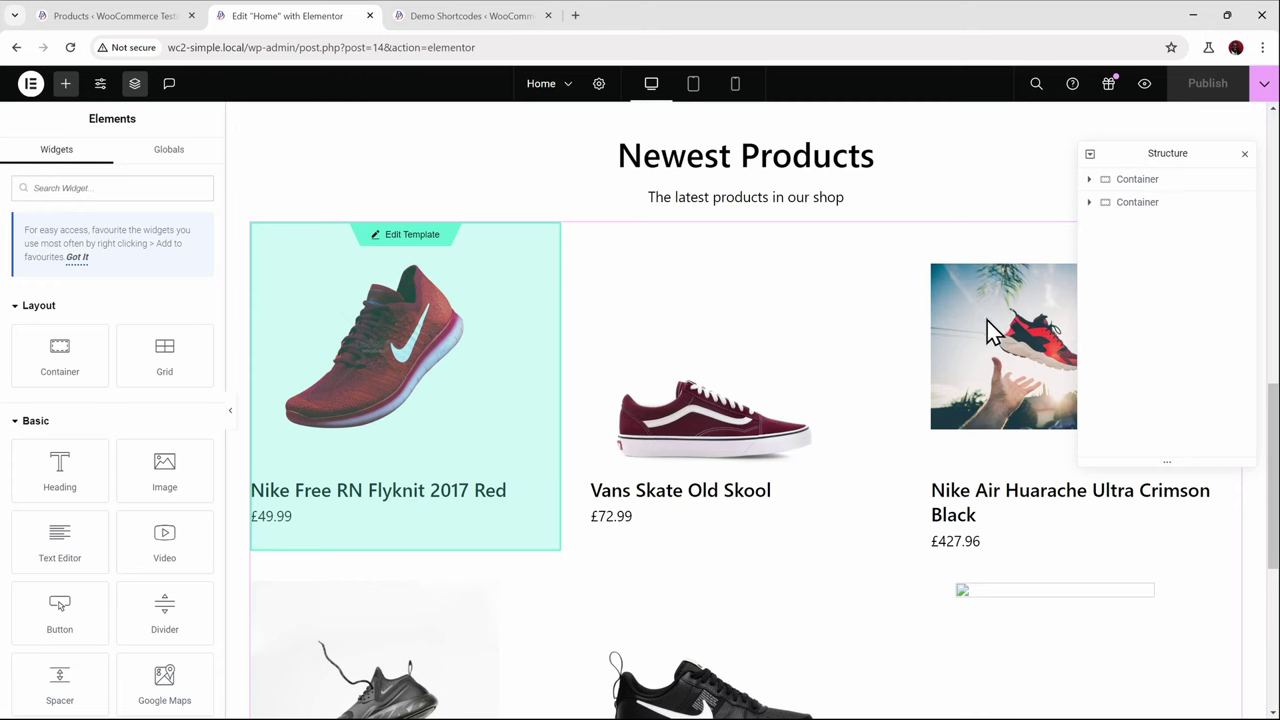
scroll(987, 320, "down", 3)
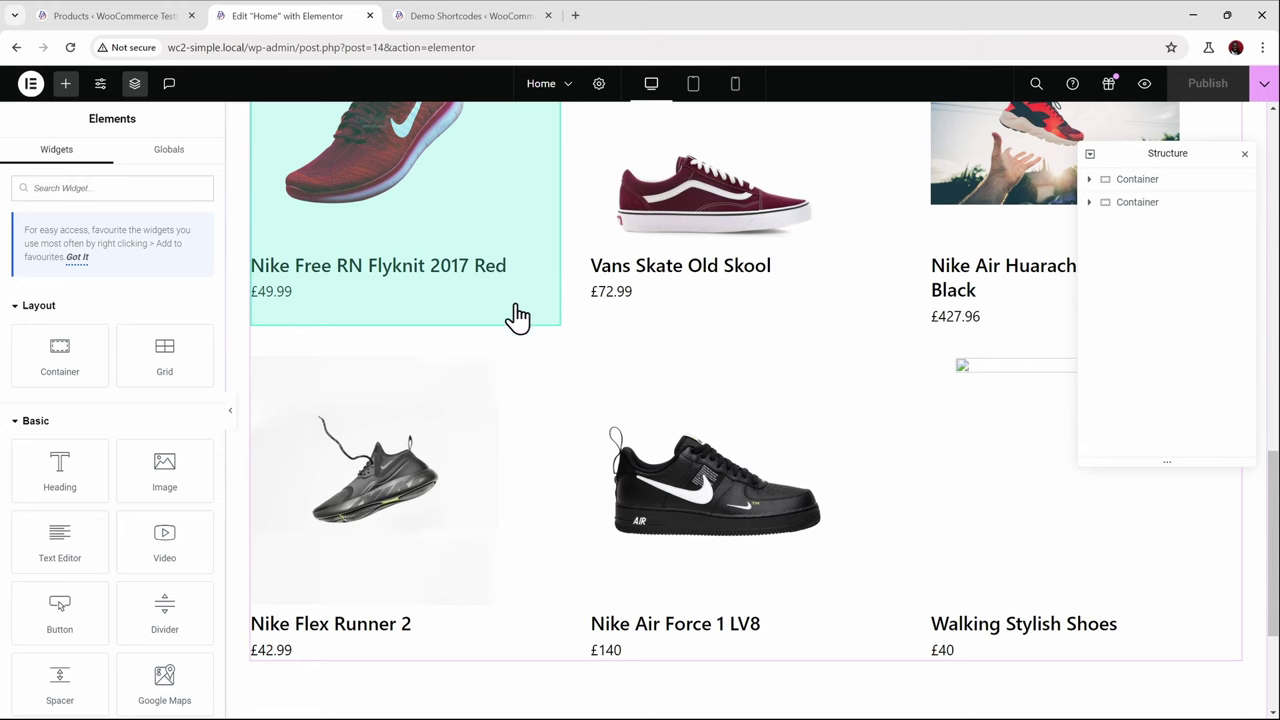
Reopen the loop template and pick the pastel shoe photo from the media library as the upper Featured Image's fallback
left_click(432, 205)
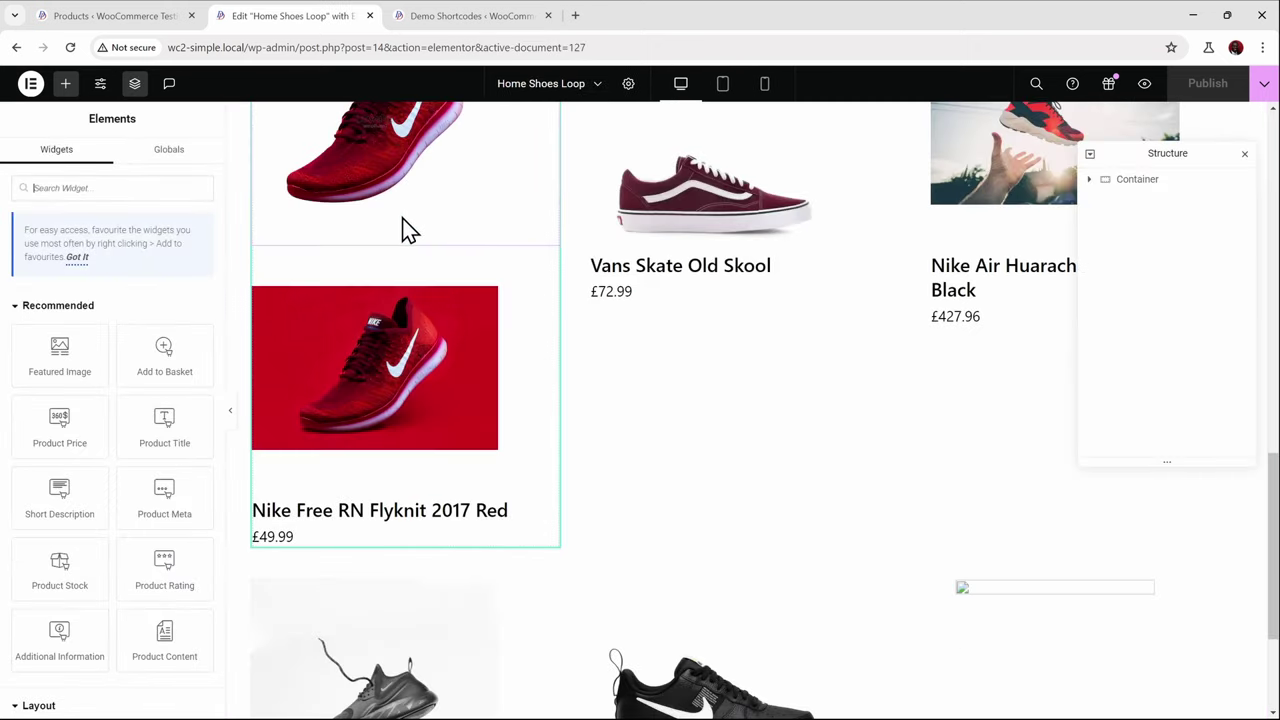
left_click(388, 458)
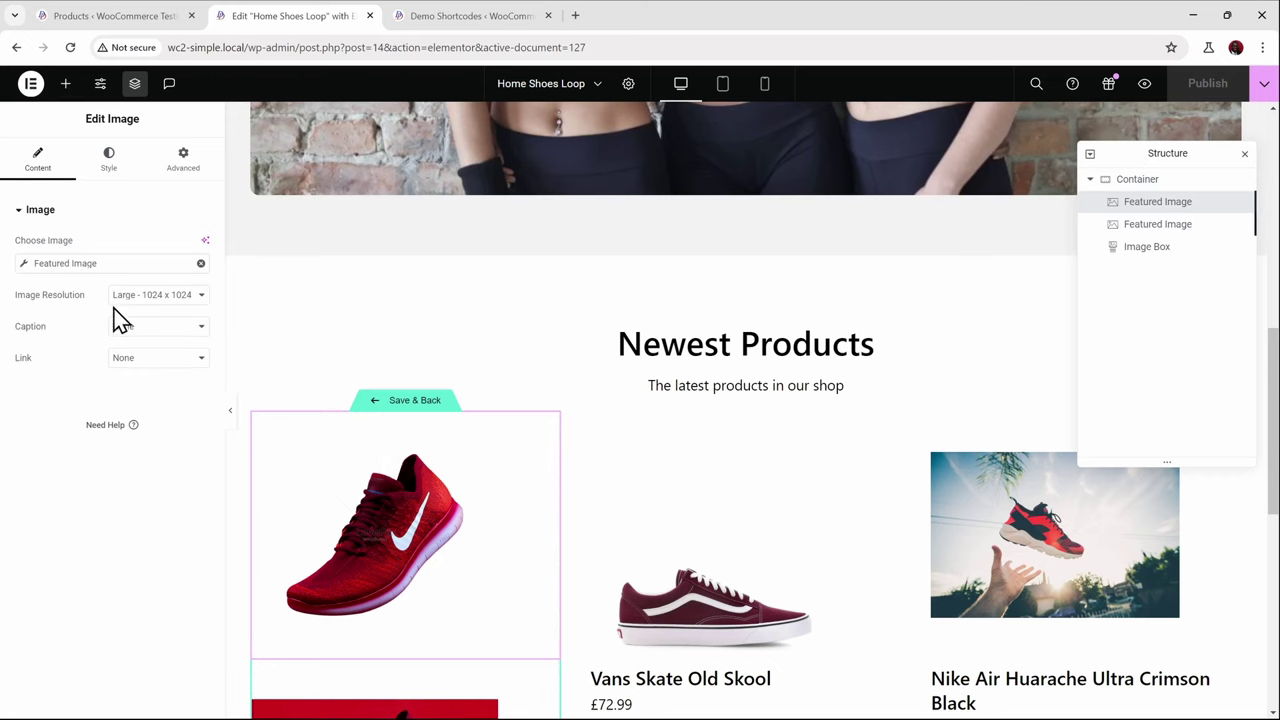
left_click(24, 268)
left_click(149, 380)
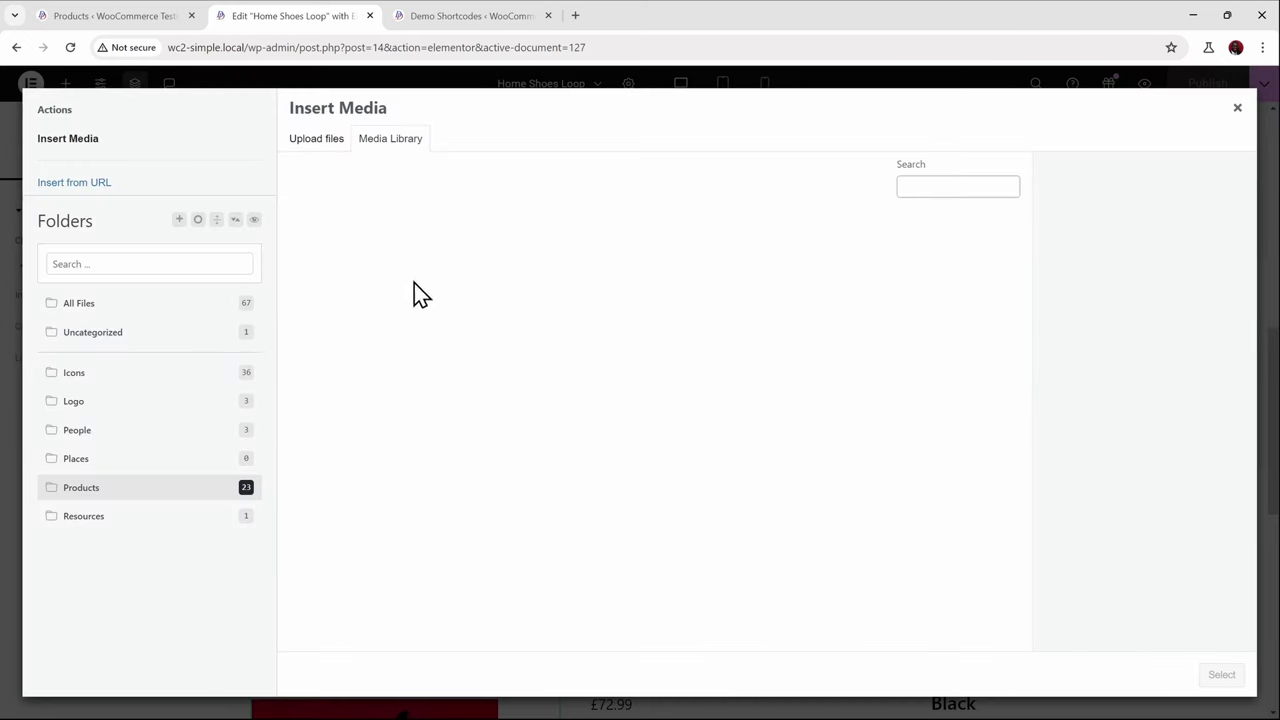
left_click(358, 372)
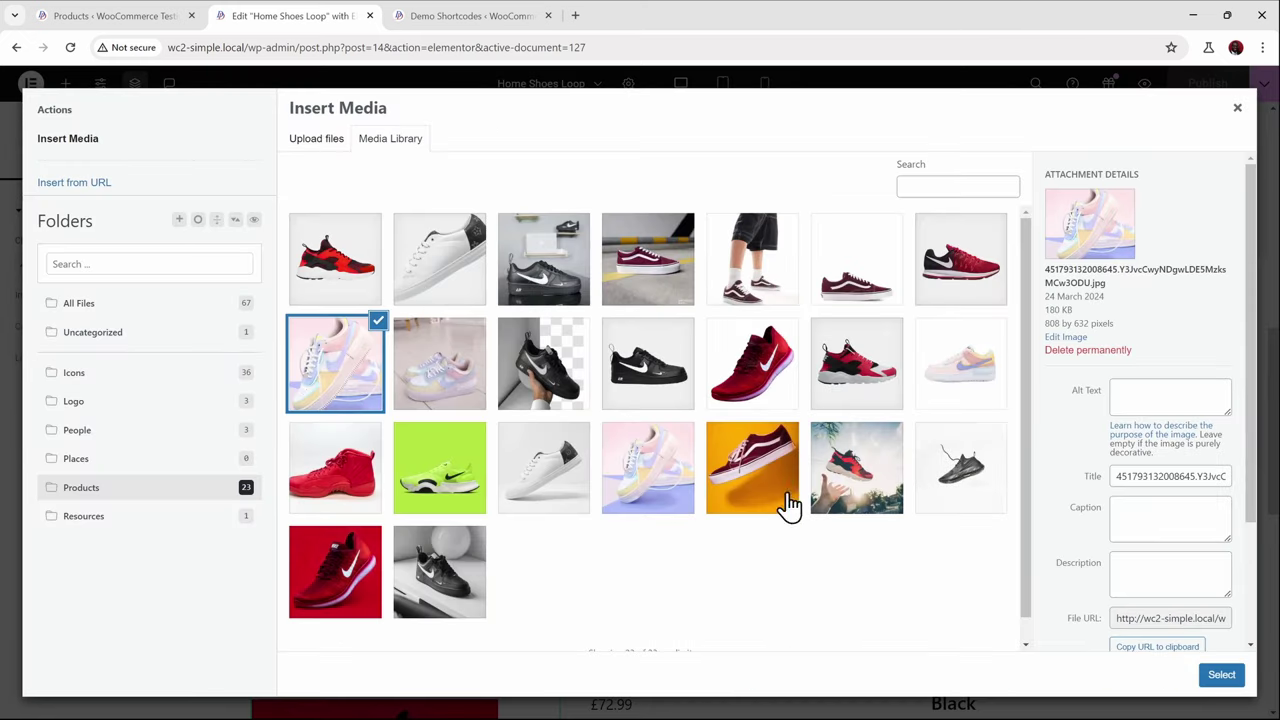
left_click(1221, 674)
Delete the upper Featured Image widget from the loop template, keeping the one that uses the gallery shortcode
scroll(428, 517, "down", 1)
left_click(427, 519)
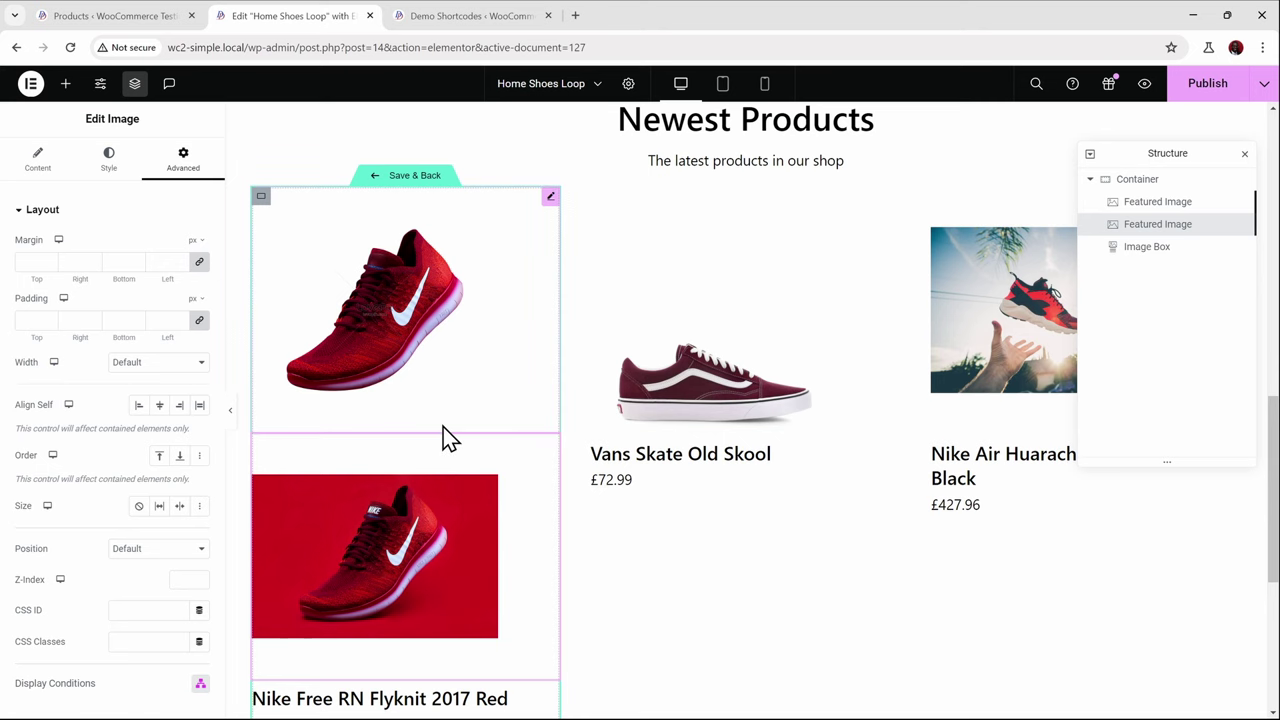
right_click(425, 326)
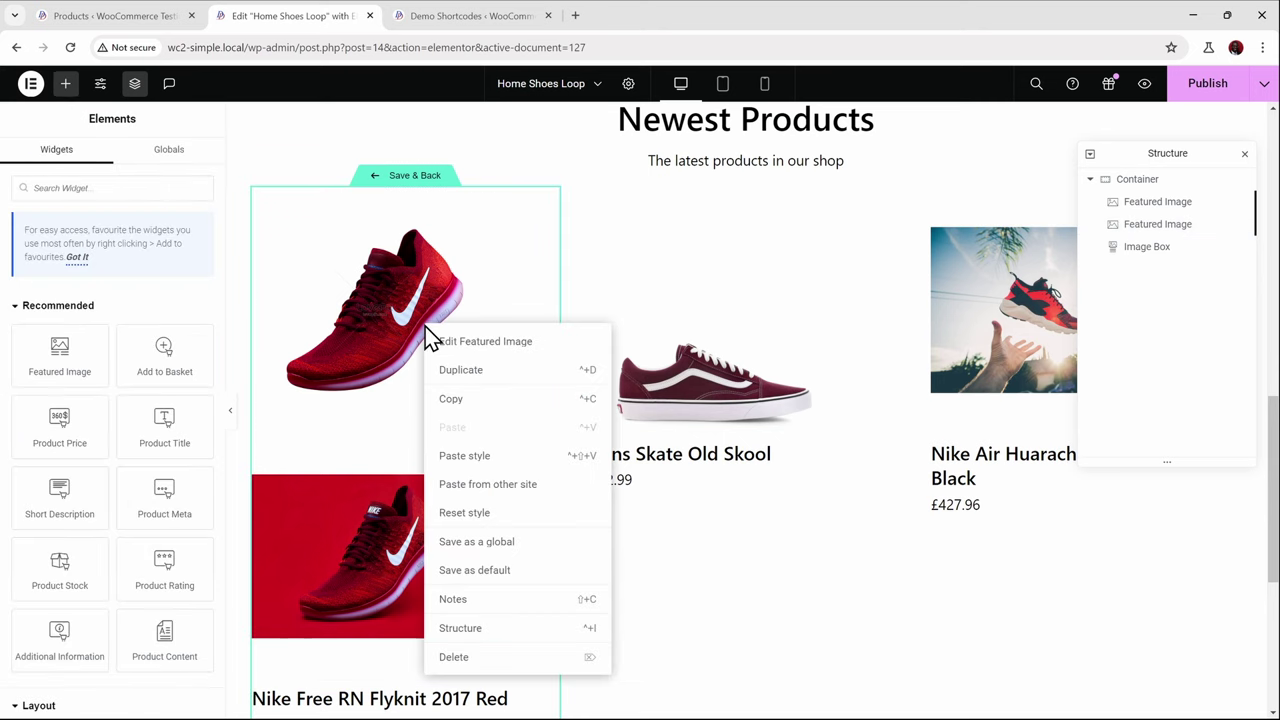
left_click(516, 662)
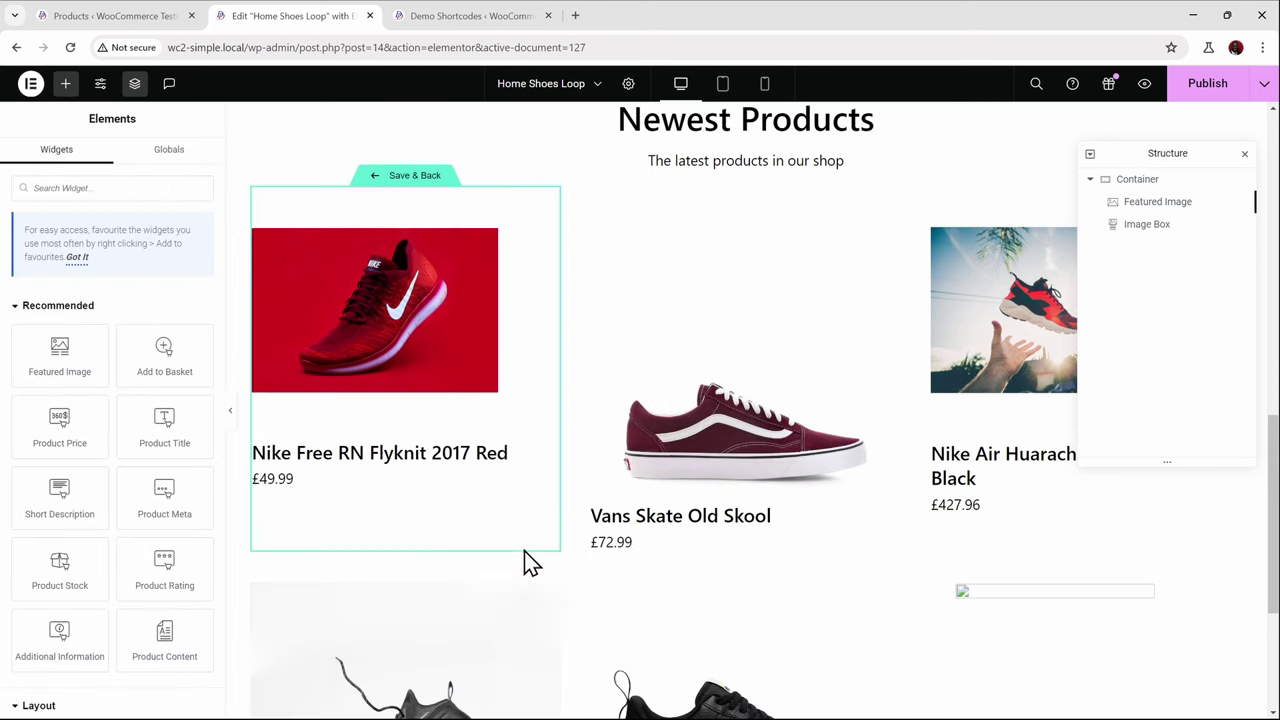
Append a ? fallback operator to the remaining image's shortcode {woo:gallery-image-ids || 0}, try 116 as the fallback value, and remove that value
left_click(393, 295)
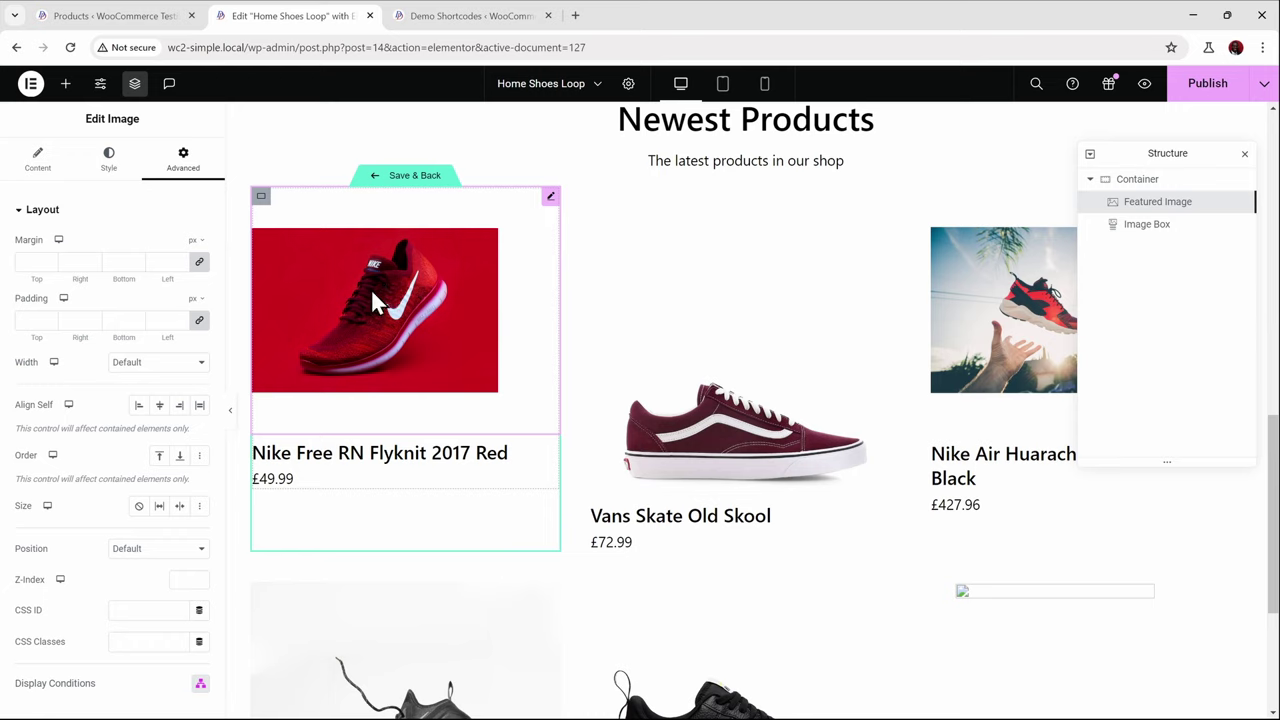
left_click(38, 160)
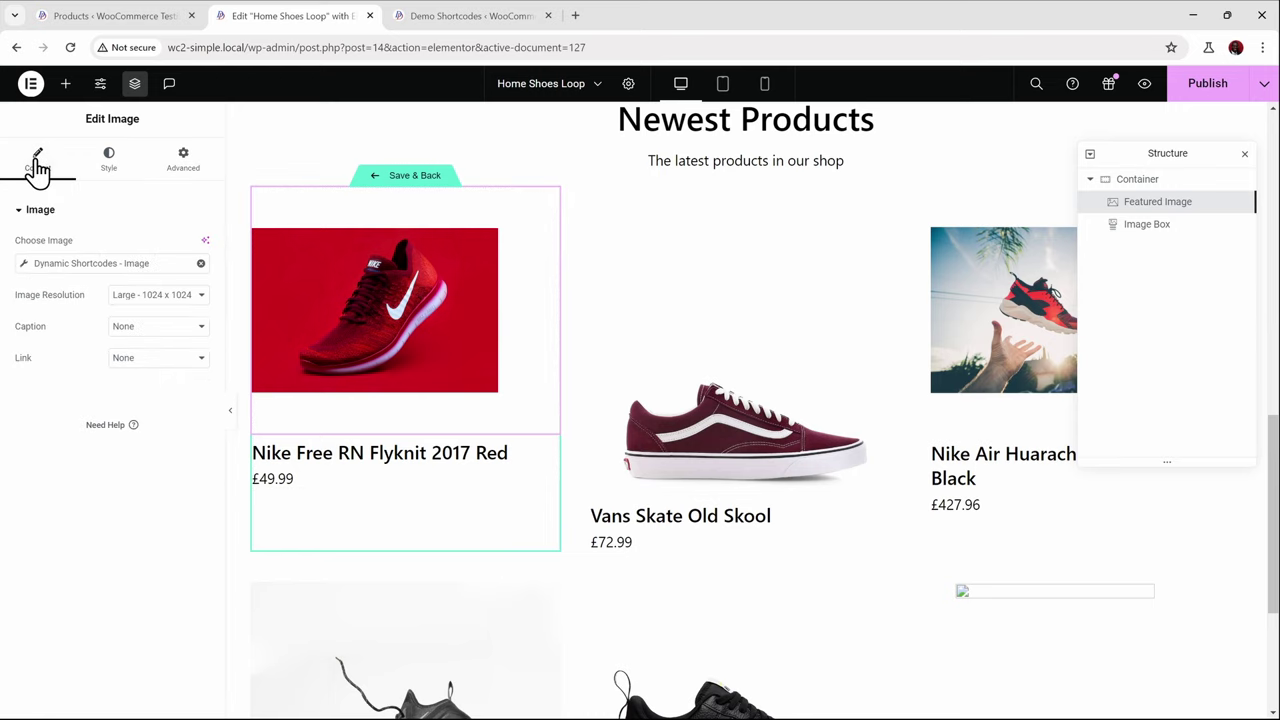
left_click(24, 264)
left_click(160, 354)
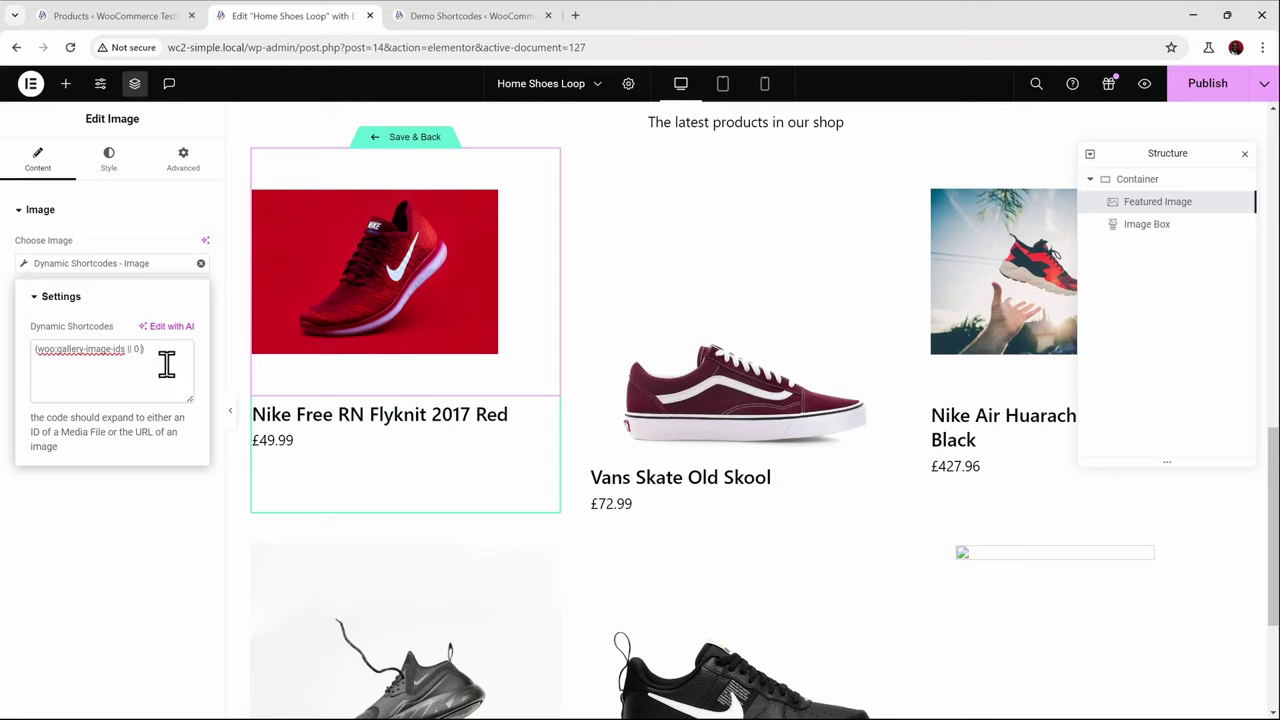
type("?")
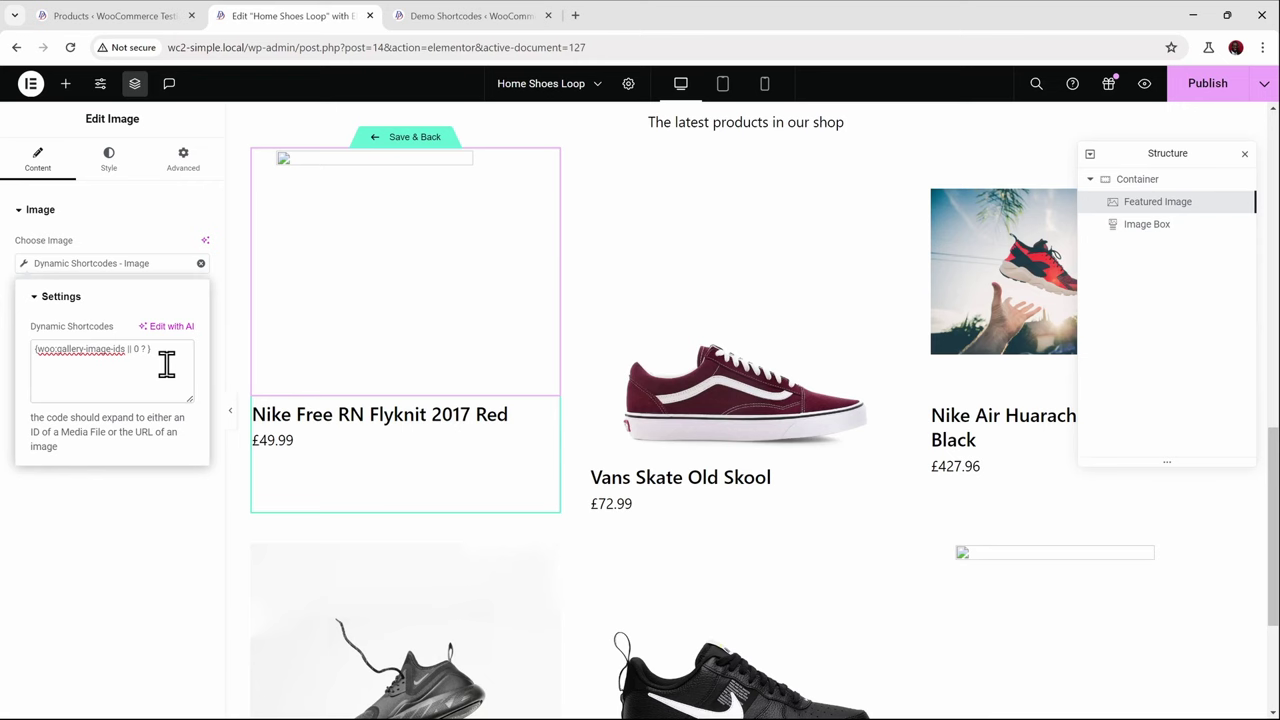
type("116")
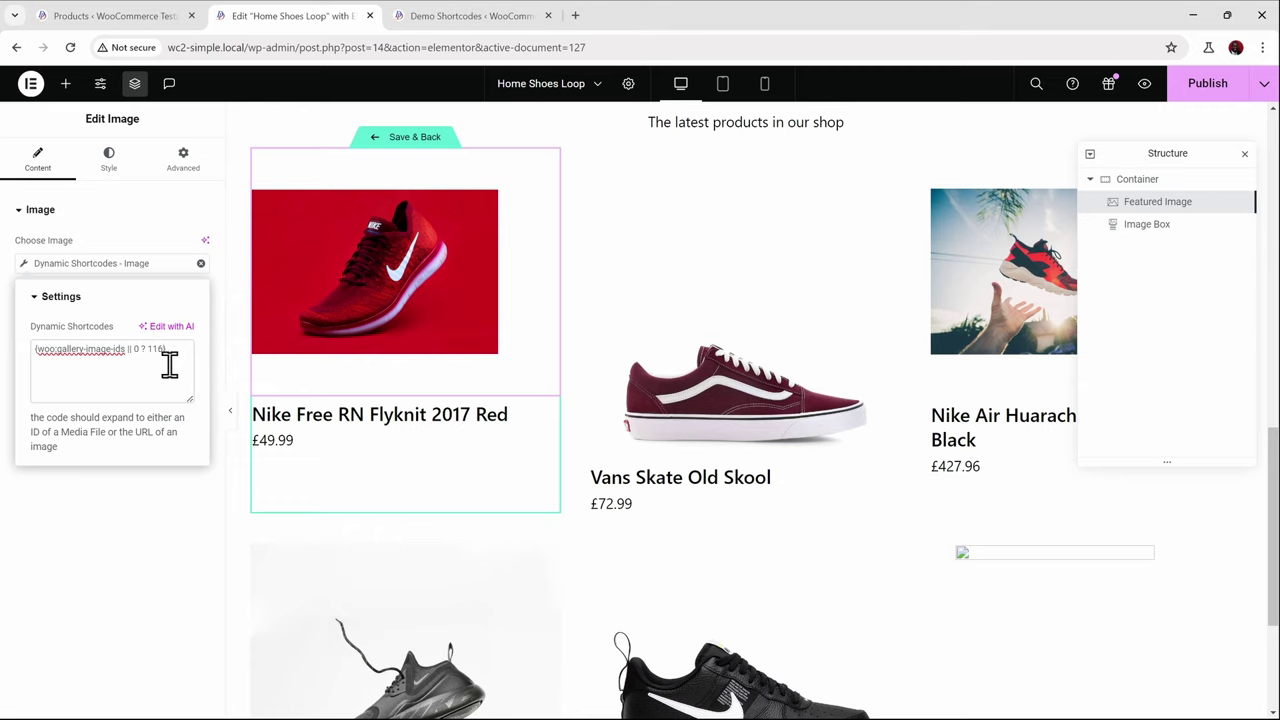
key("BackSpace")
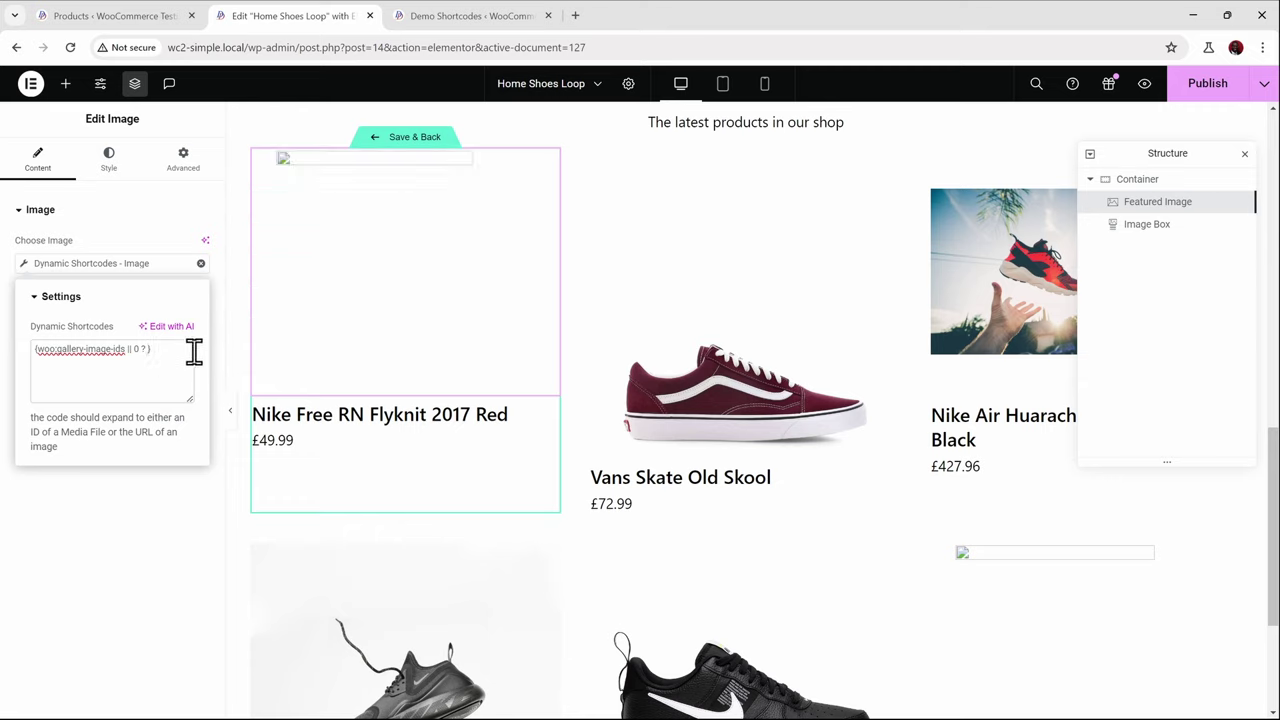
Search the Demo Shortcodes page for "featured", copy {woo:featured-image-id} and return to the loop template
left_click(445, 16)
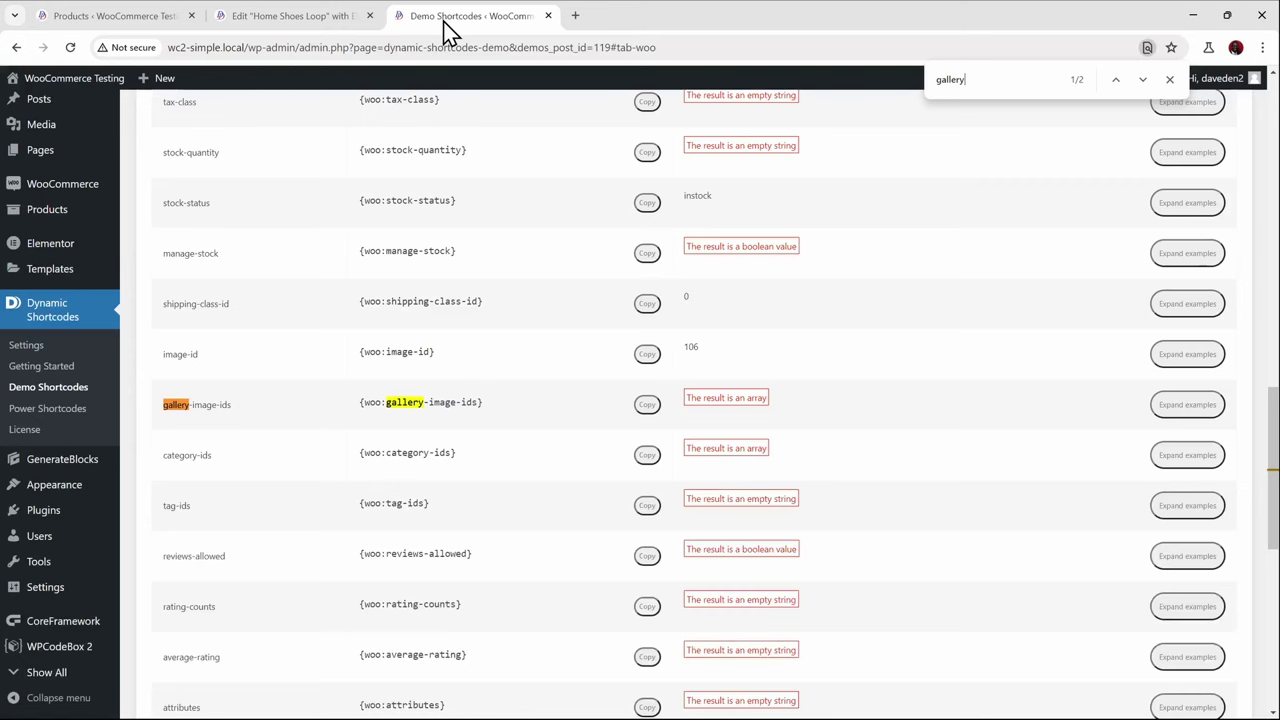
key("ctrl+f")
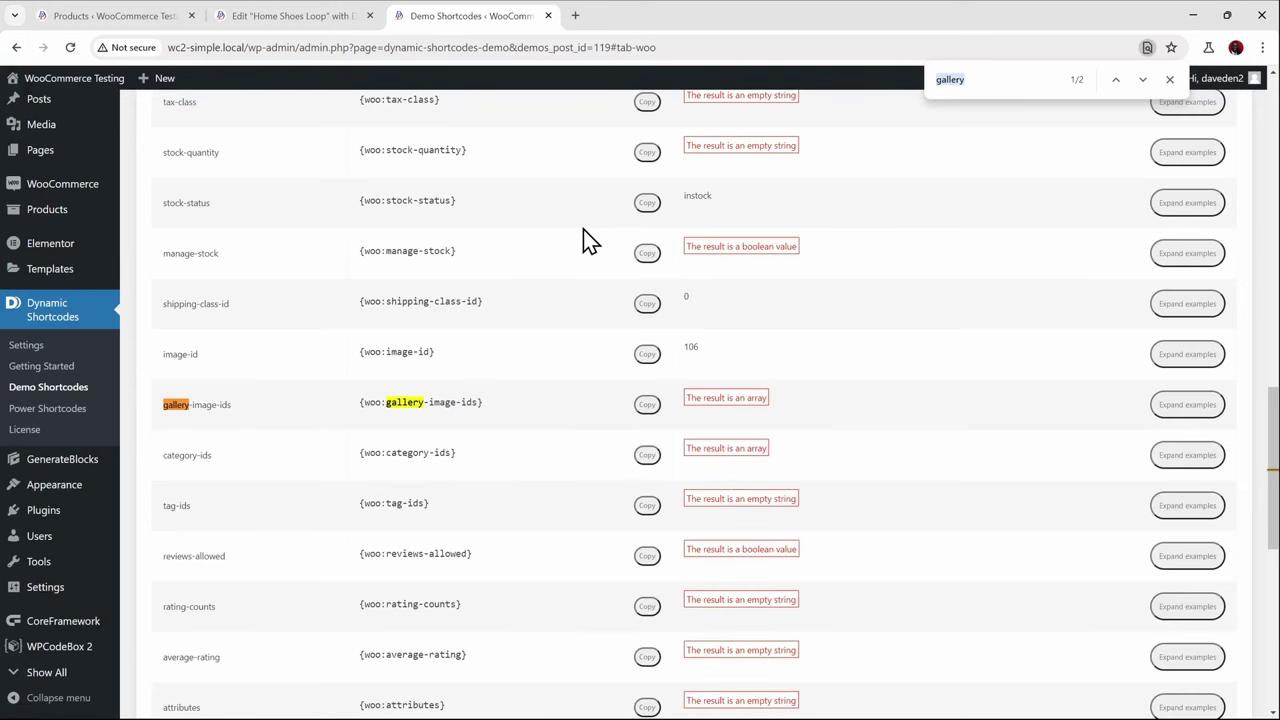
type("featured")
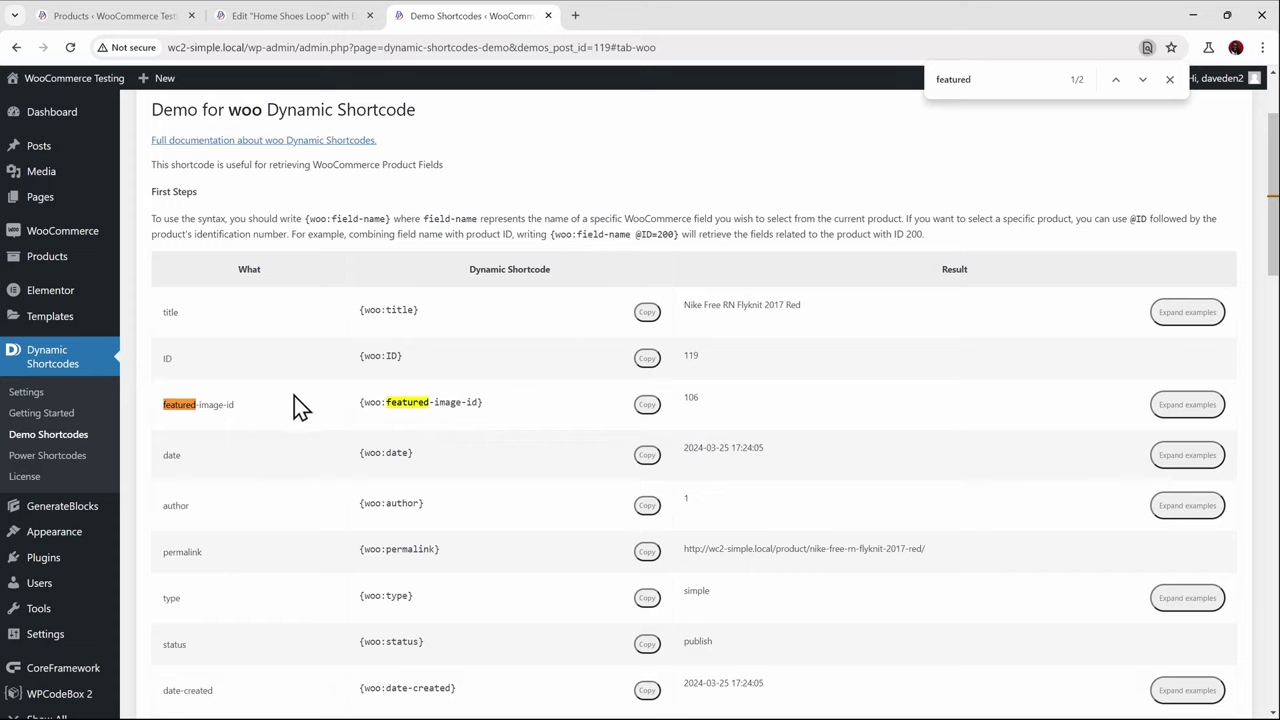
double_click(400, 402)
triple_click(400, 402)
key("ctrl+c")
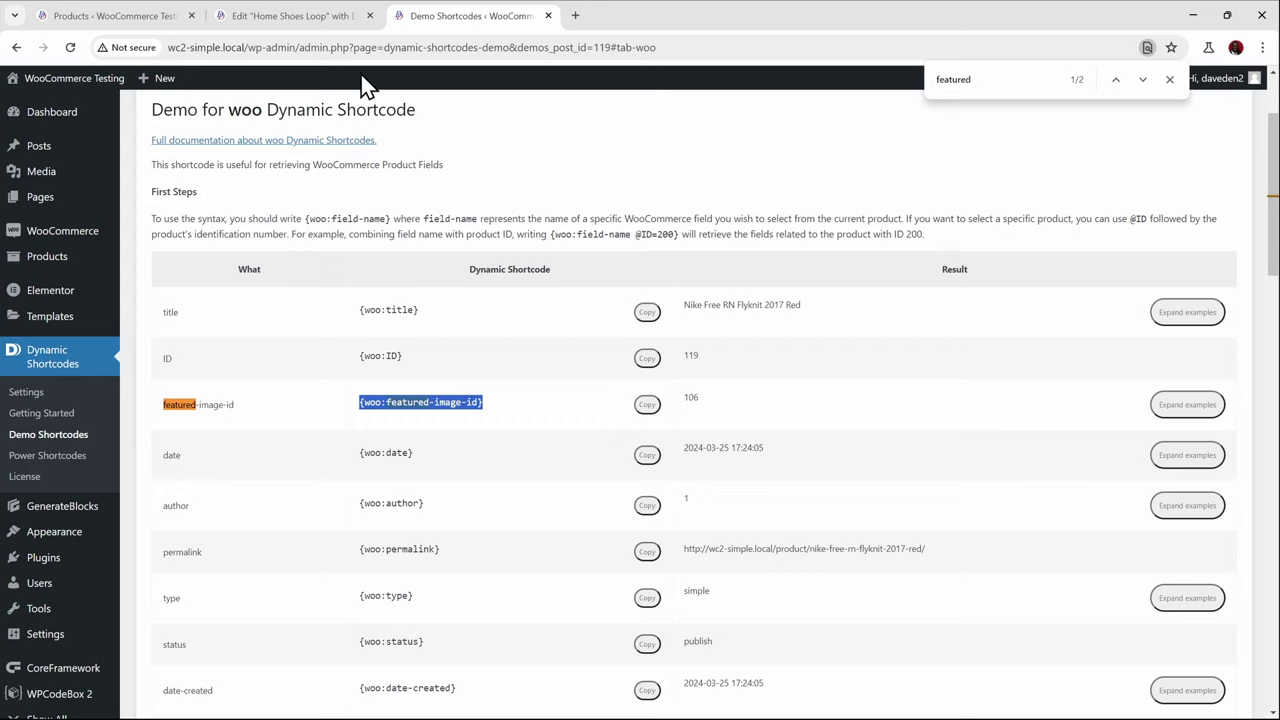
left_click(298, 20)
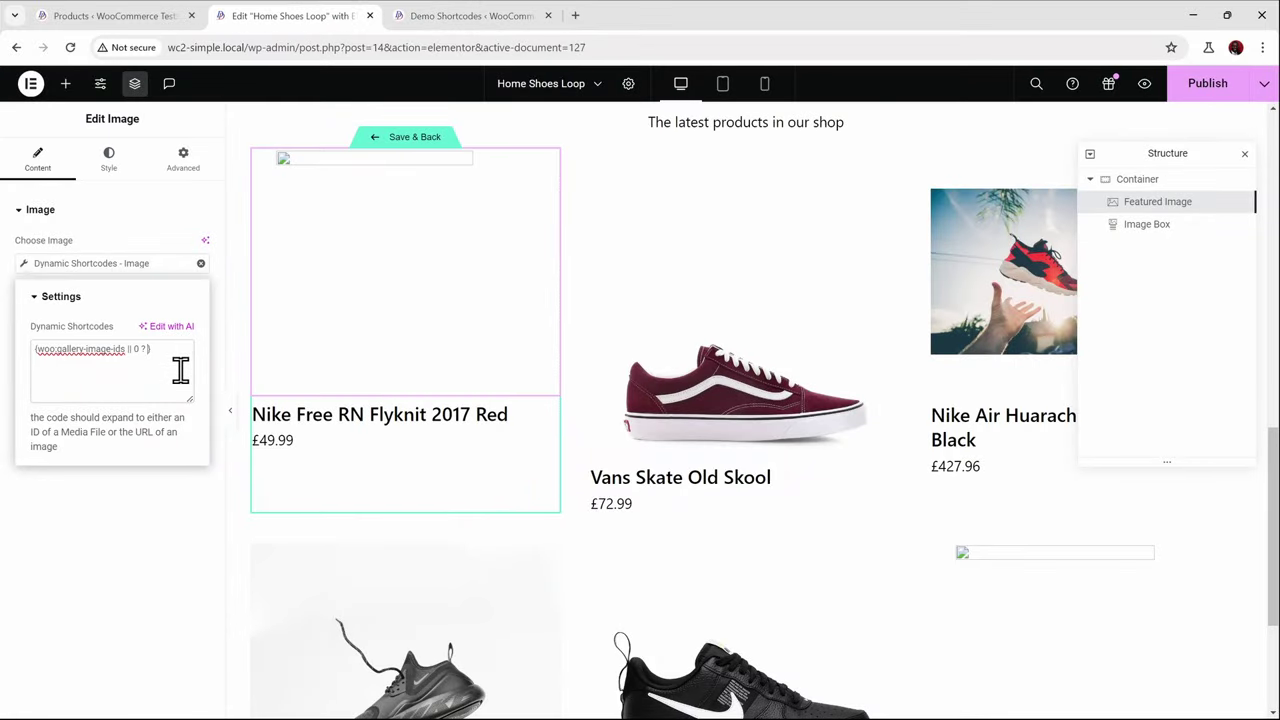
Insert {woo:featured-image-id} as the gallery shortcode's fallback and remove the image widget's Featured Image display condition
key("ctrl+v")
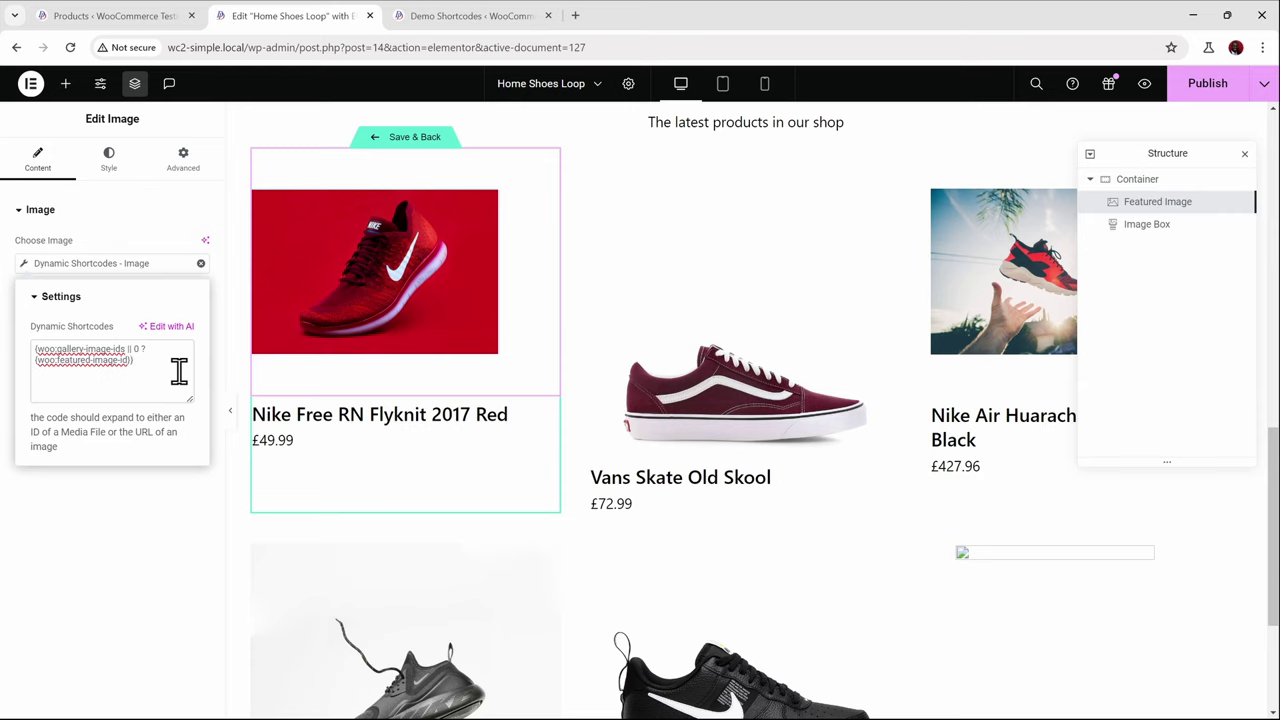
left_click(186, 165)
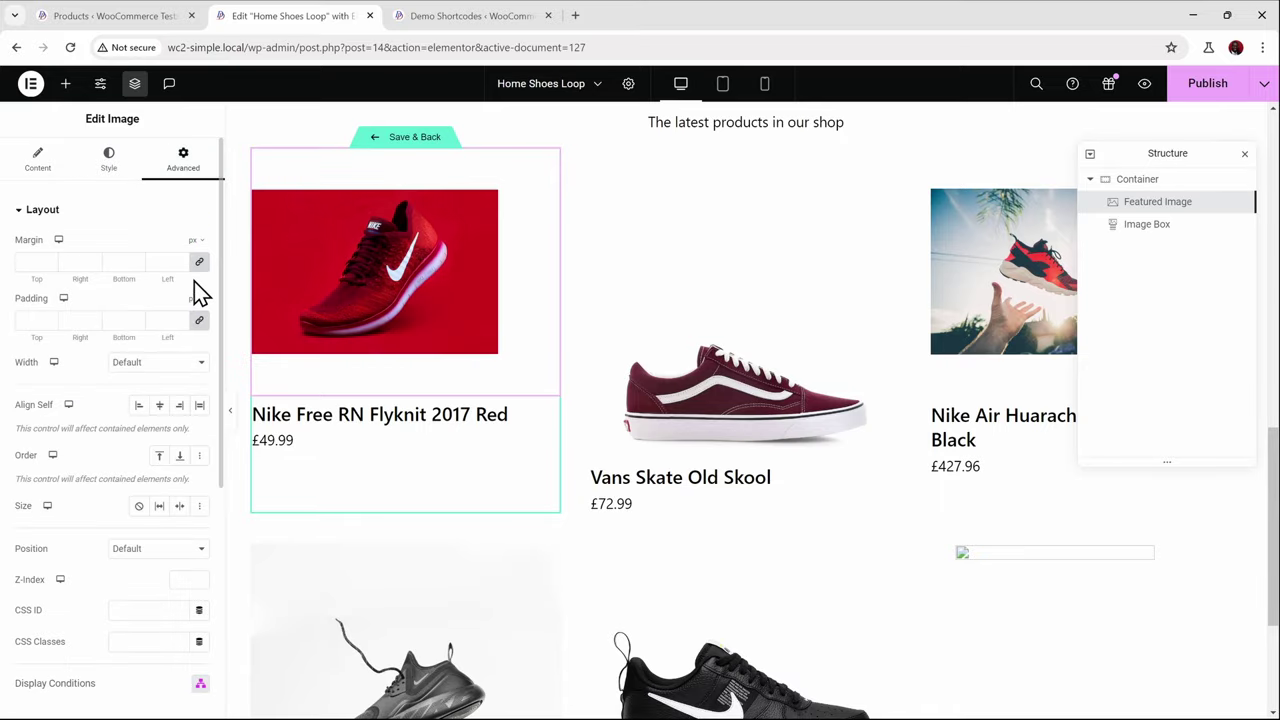
scroll(185, 320, "down", 5)
left_click(203, 386)
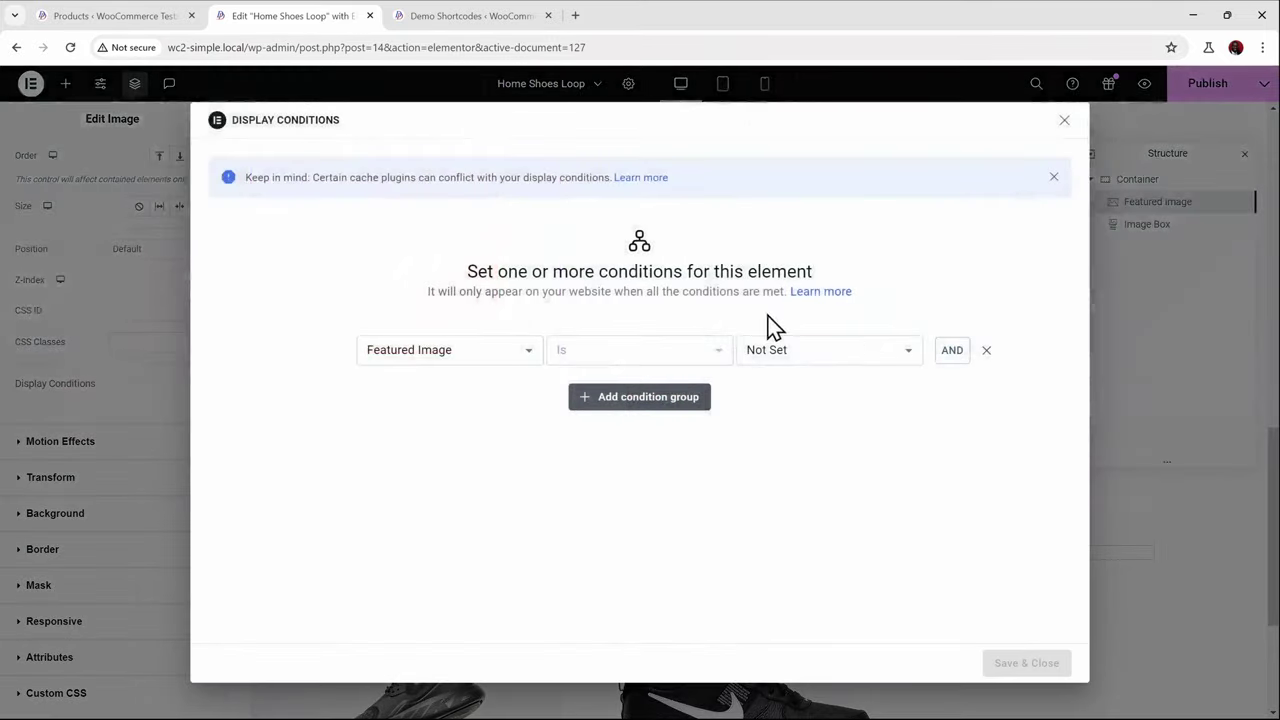
left_click(988, 352)
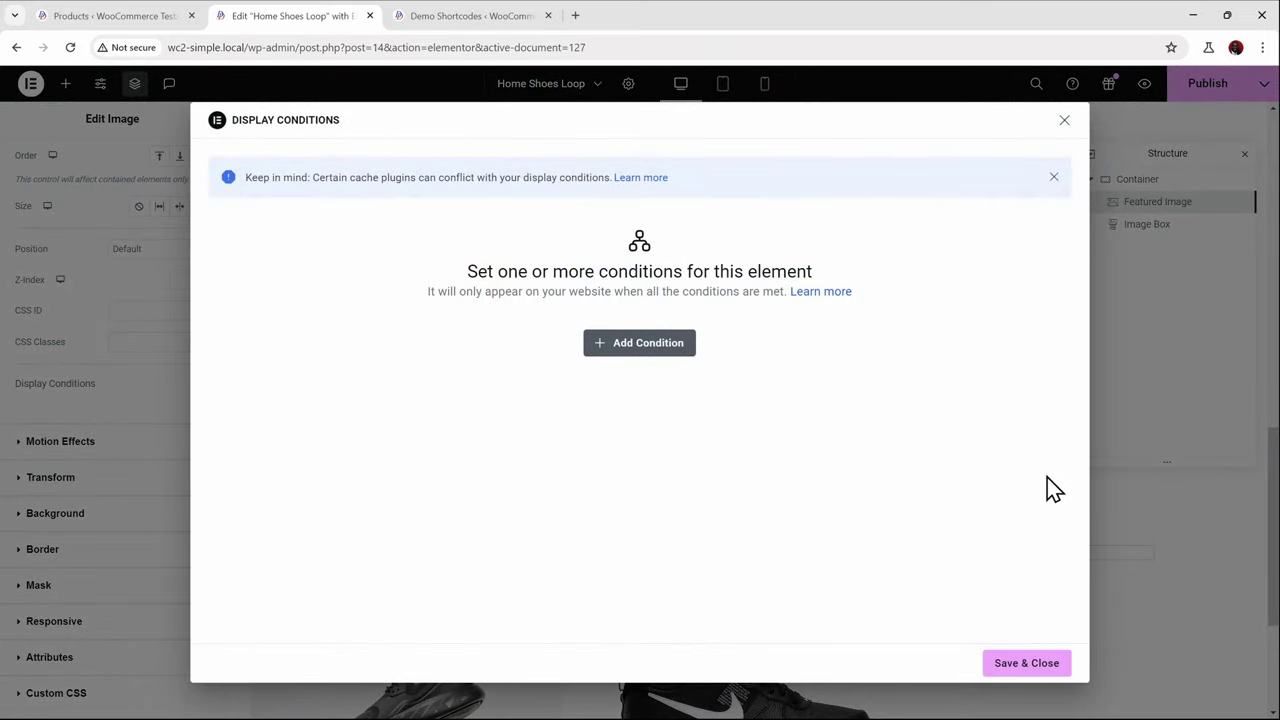
left_click(1034, 666)
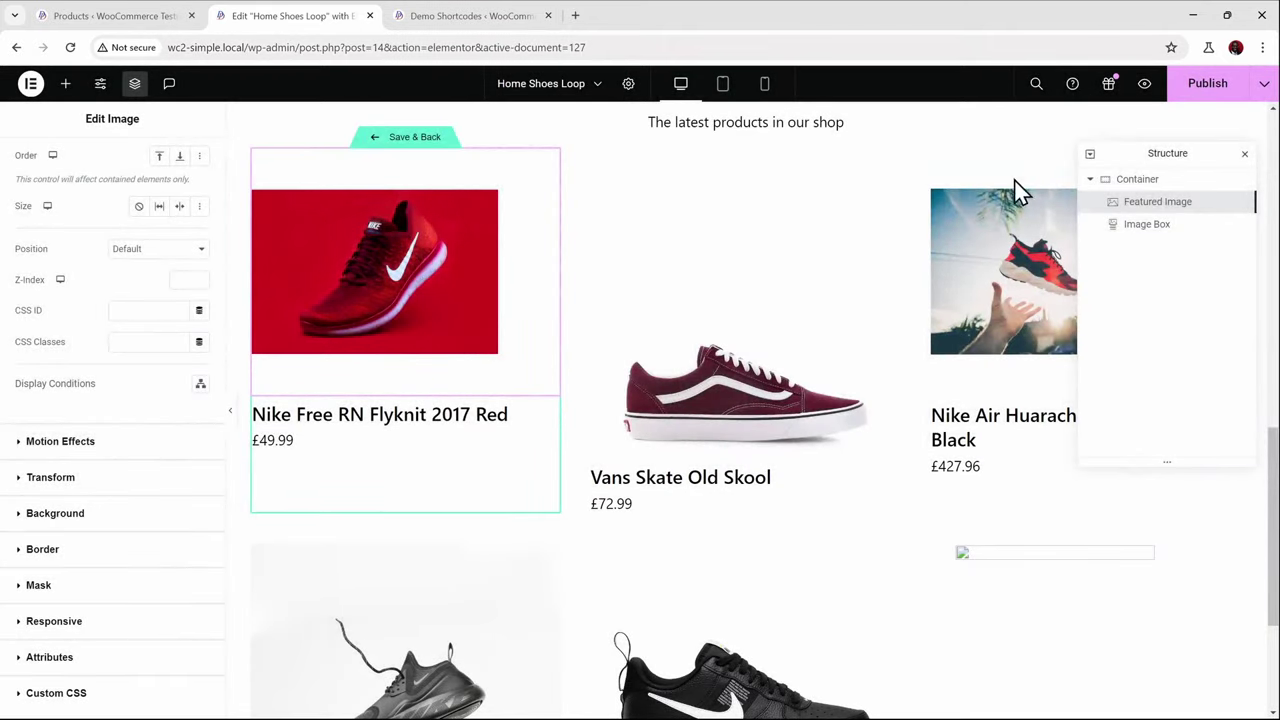
Publish the loop template, return to the Home page and check the images in the Newest Products grid
left_click(1193, 95)
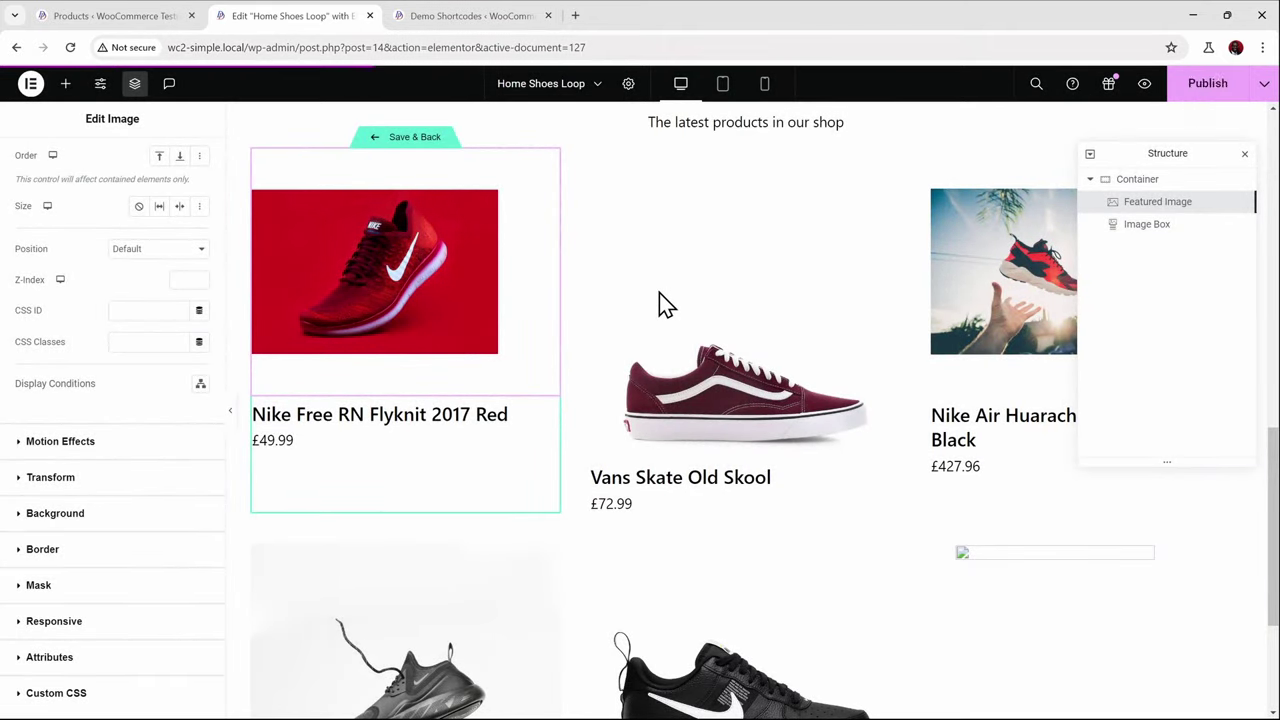
left_click(394, 143)
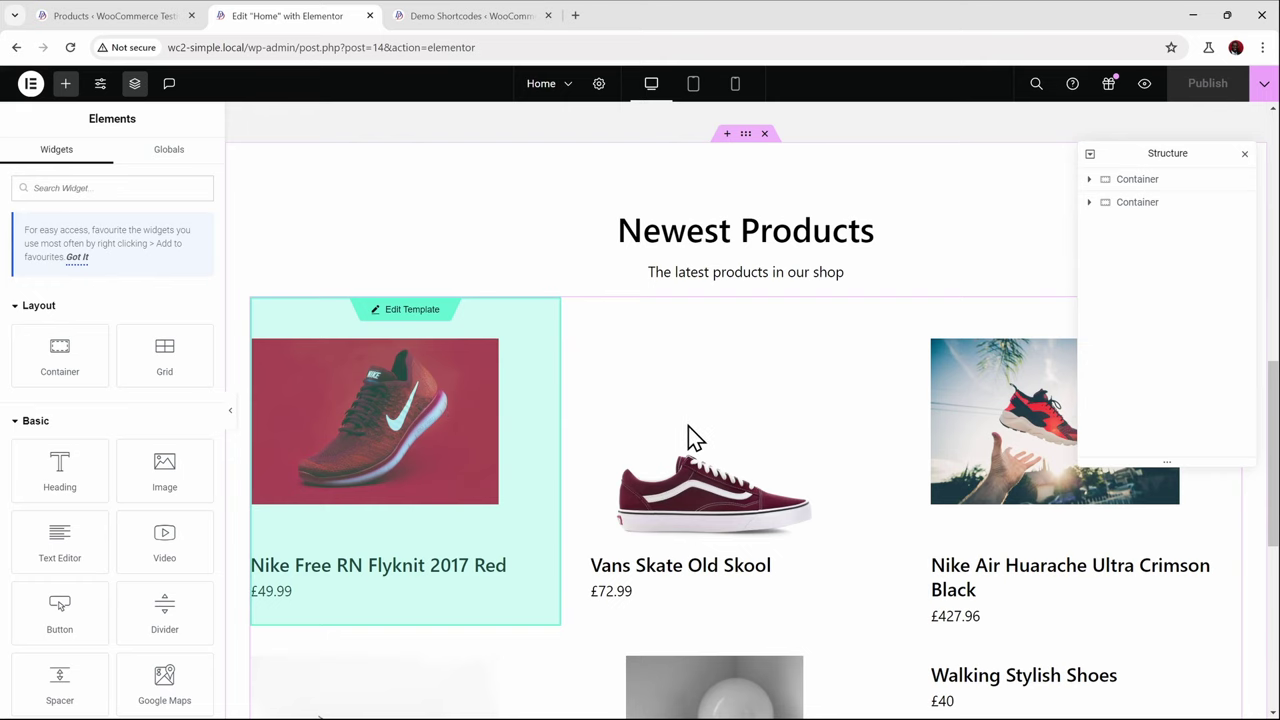
scroll(688, 426, "down", 3)
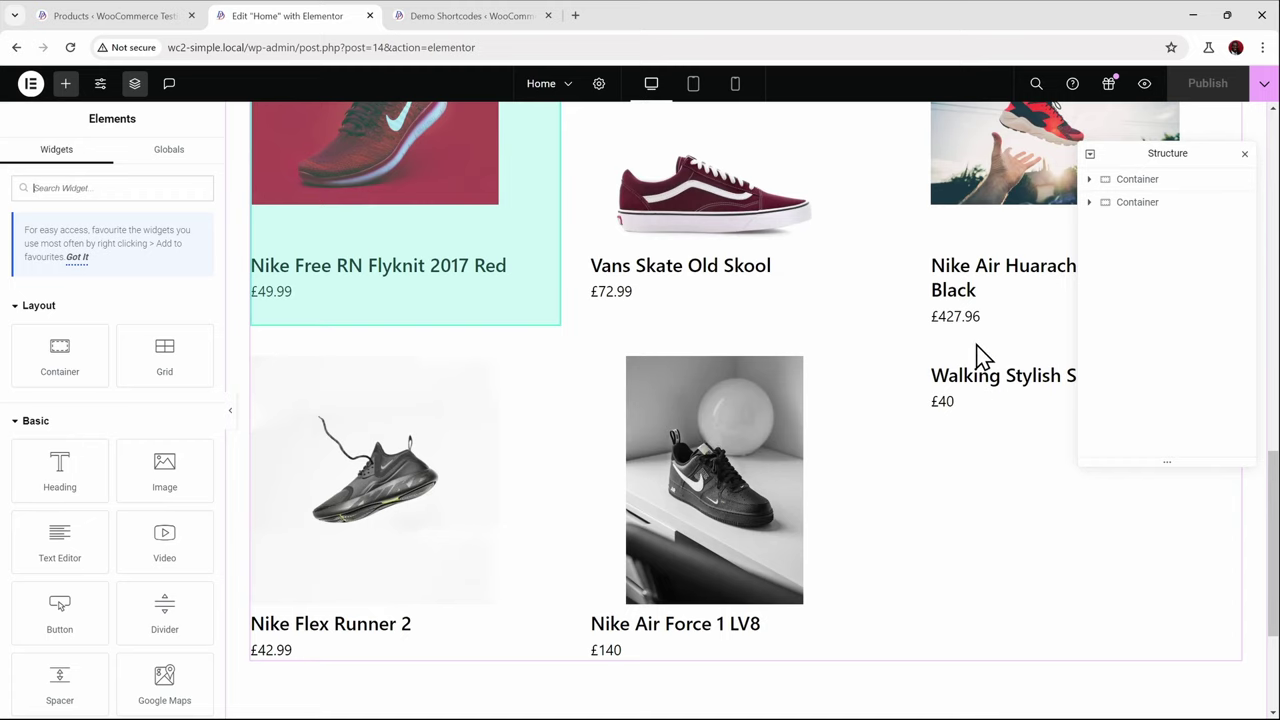
scroll(962, 395, "up", 2)
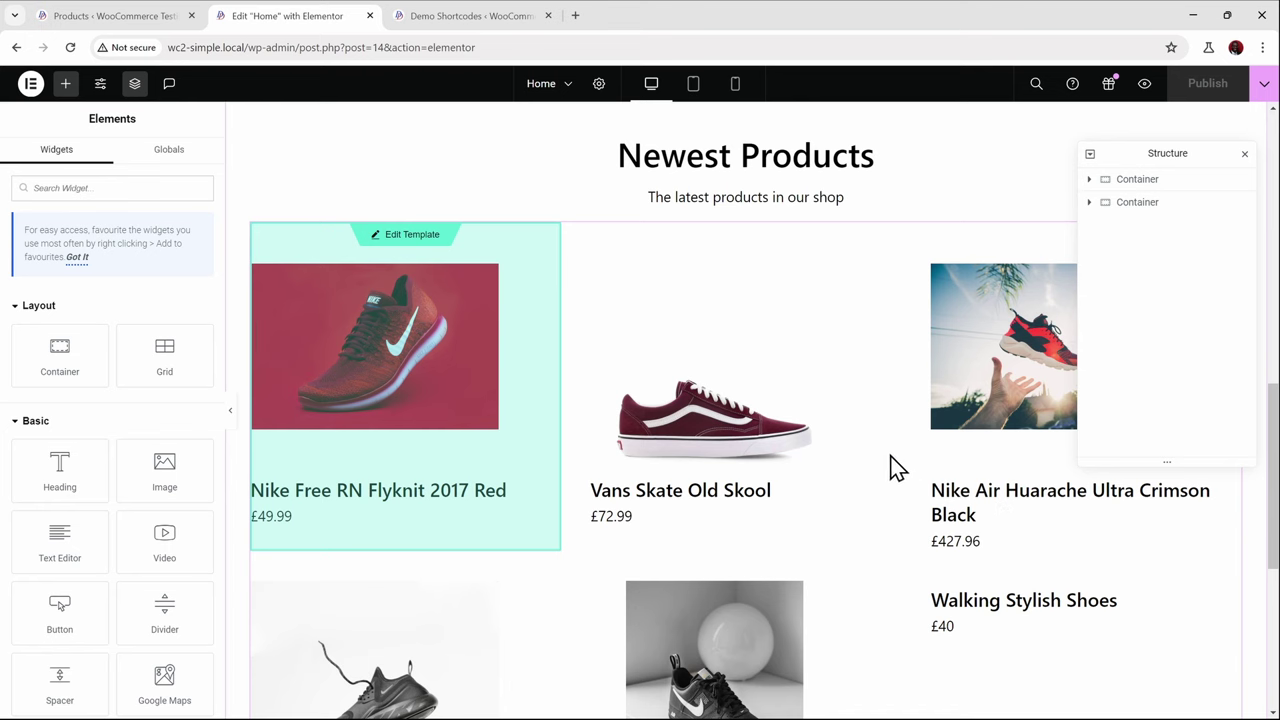
Reopen the loop template and add ? 116 as a fallback inside the image's nested {woo:featured-image-id} shortcode
double_click(410, 305)
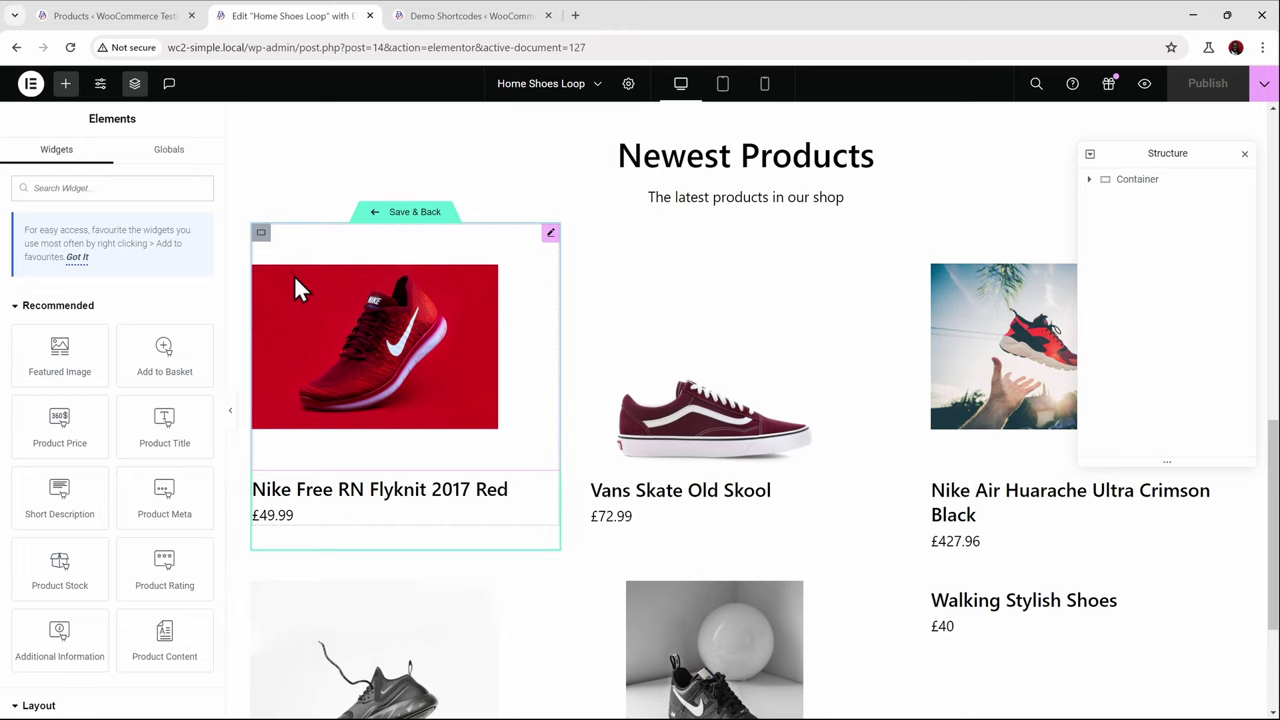
left_click(294, 275)
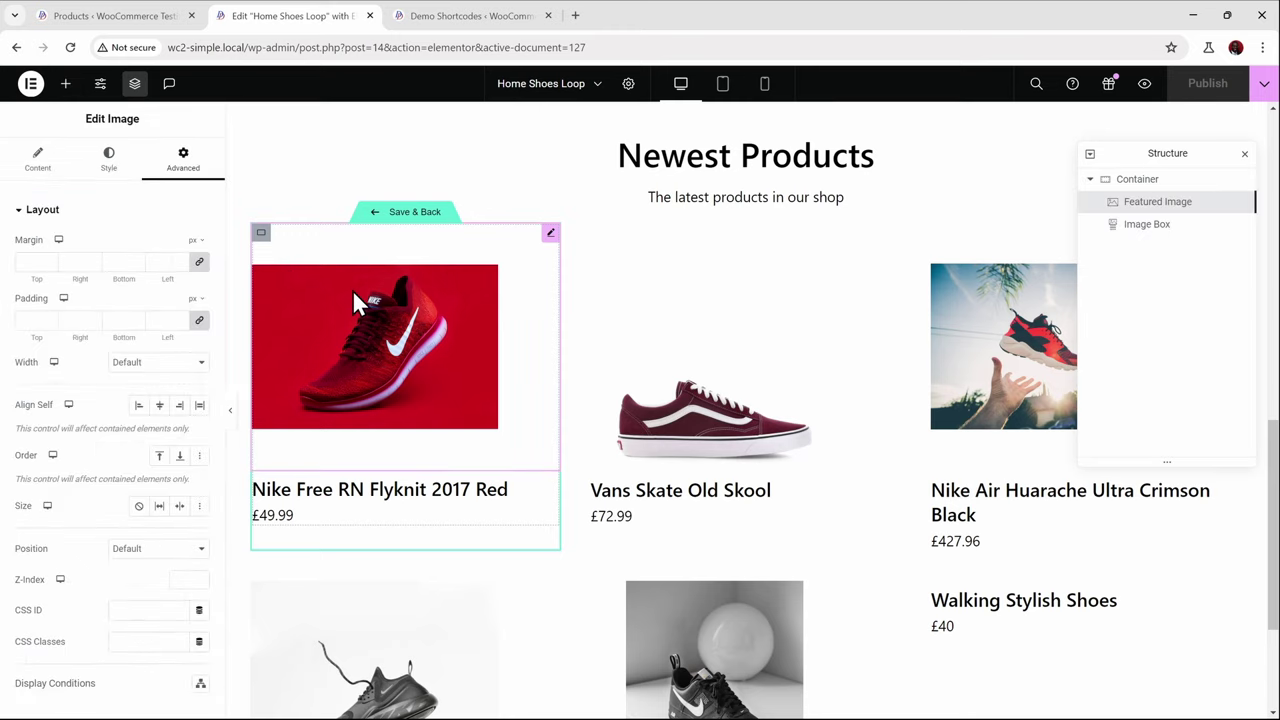
left_click(35, 170)
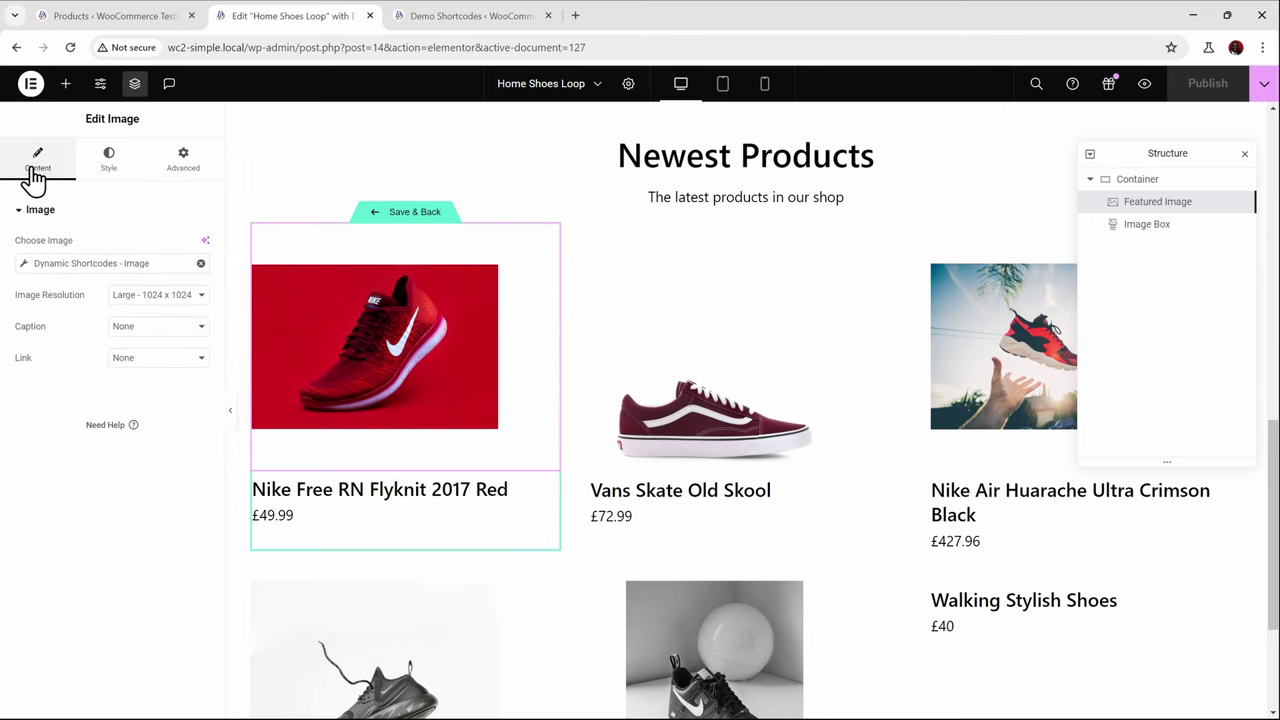
left_click(23, 264)
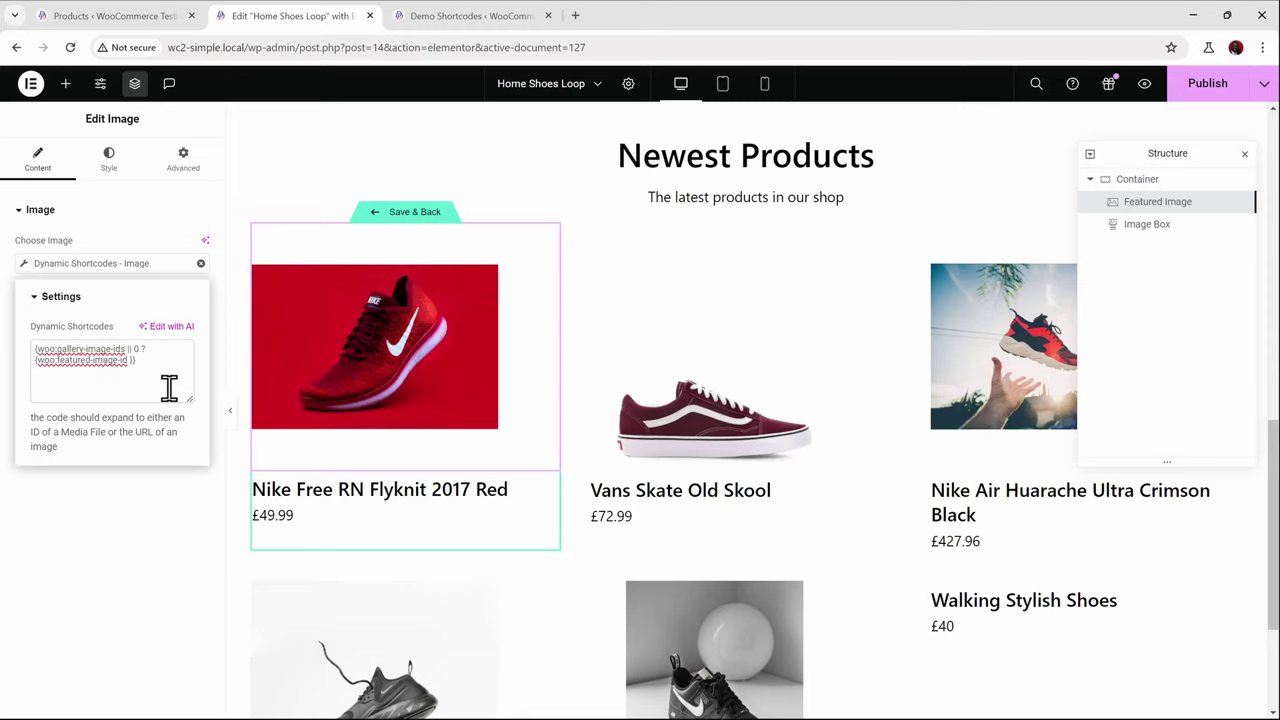
type("? ")
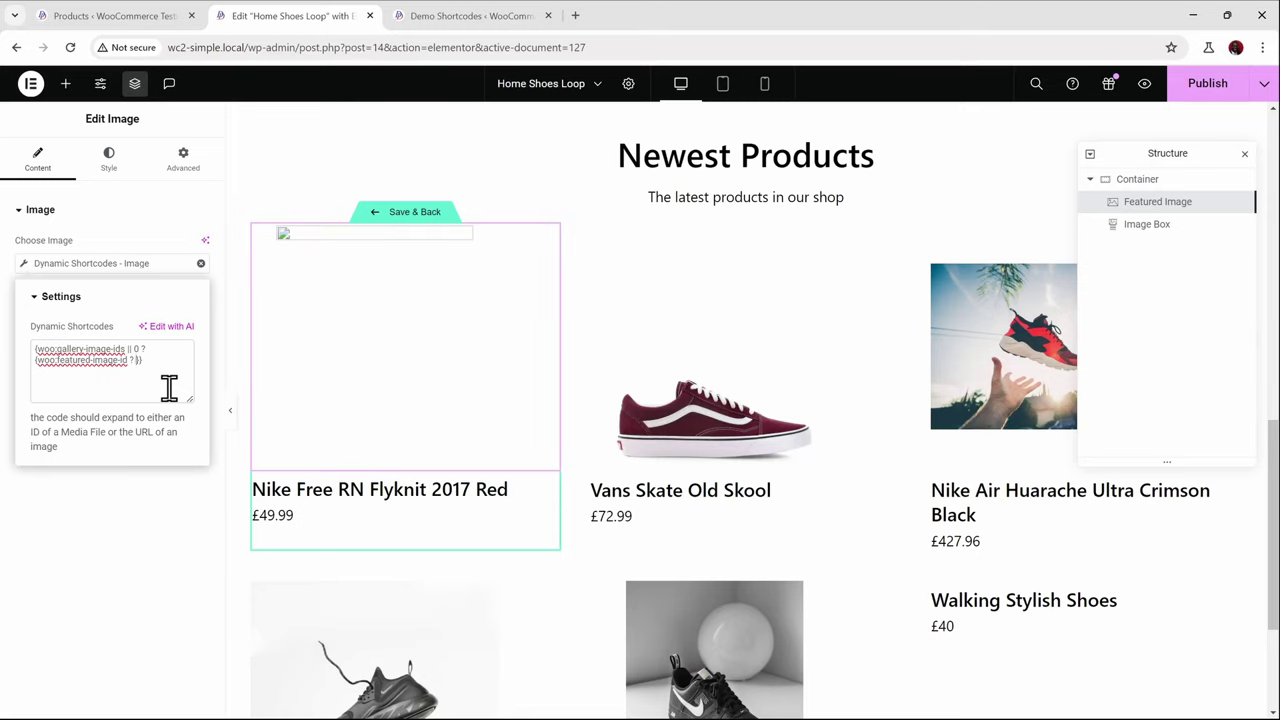
type("116")
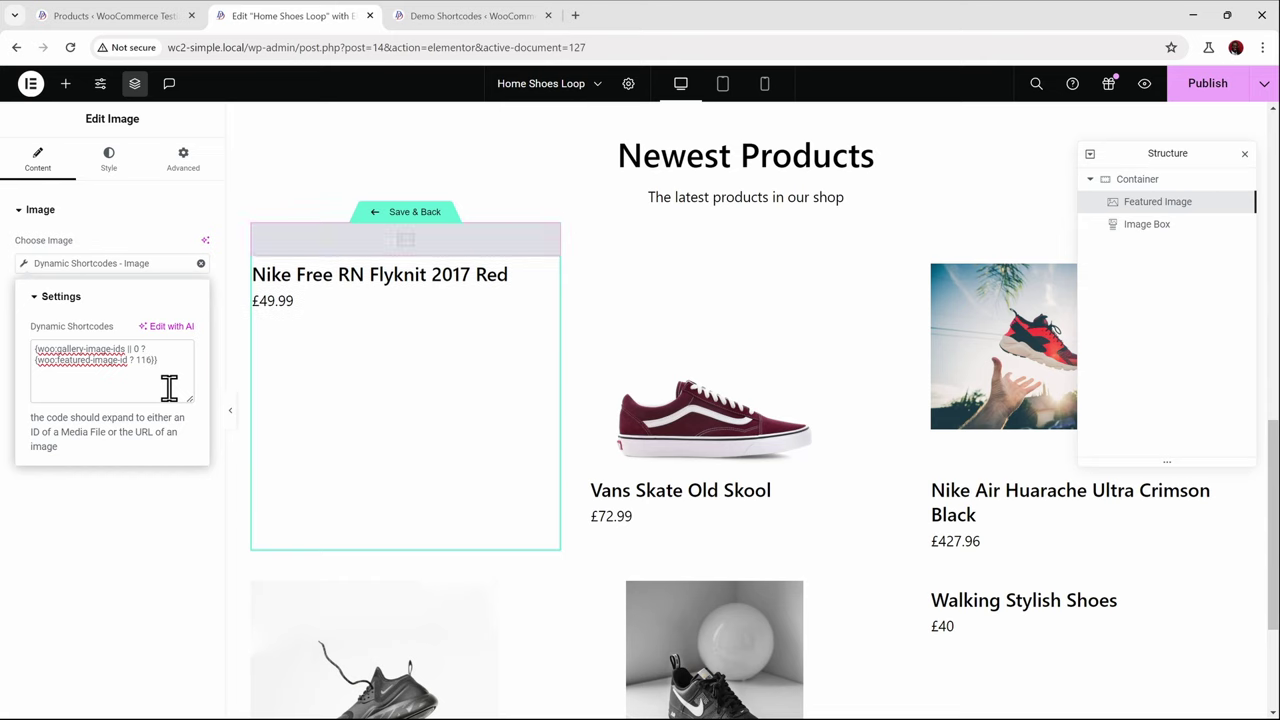
Look up the pastel shoe photo's attachment ID in the Media Library
left_click(437, 15)
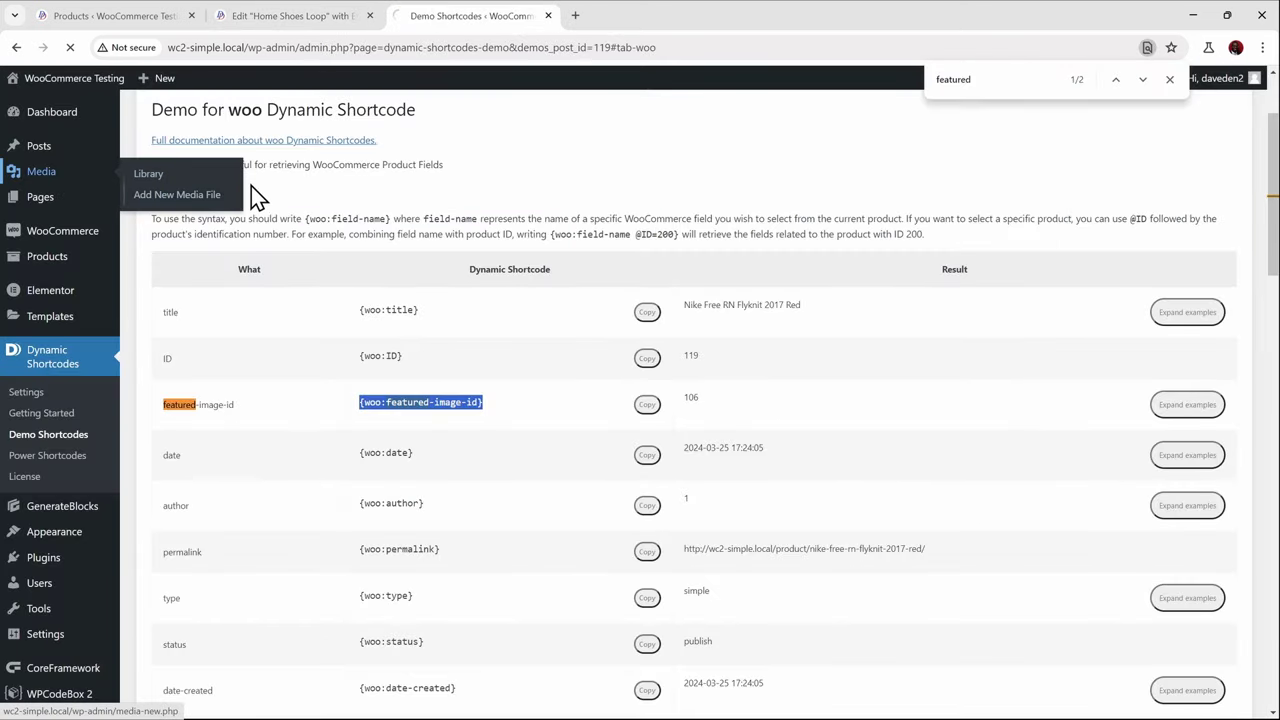
left_click(251, 184)
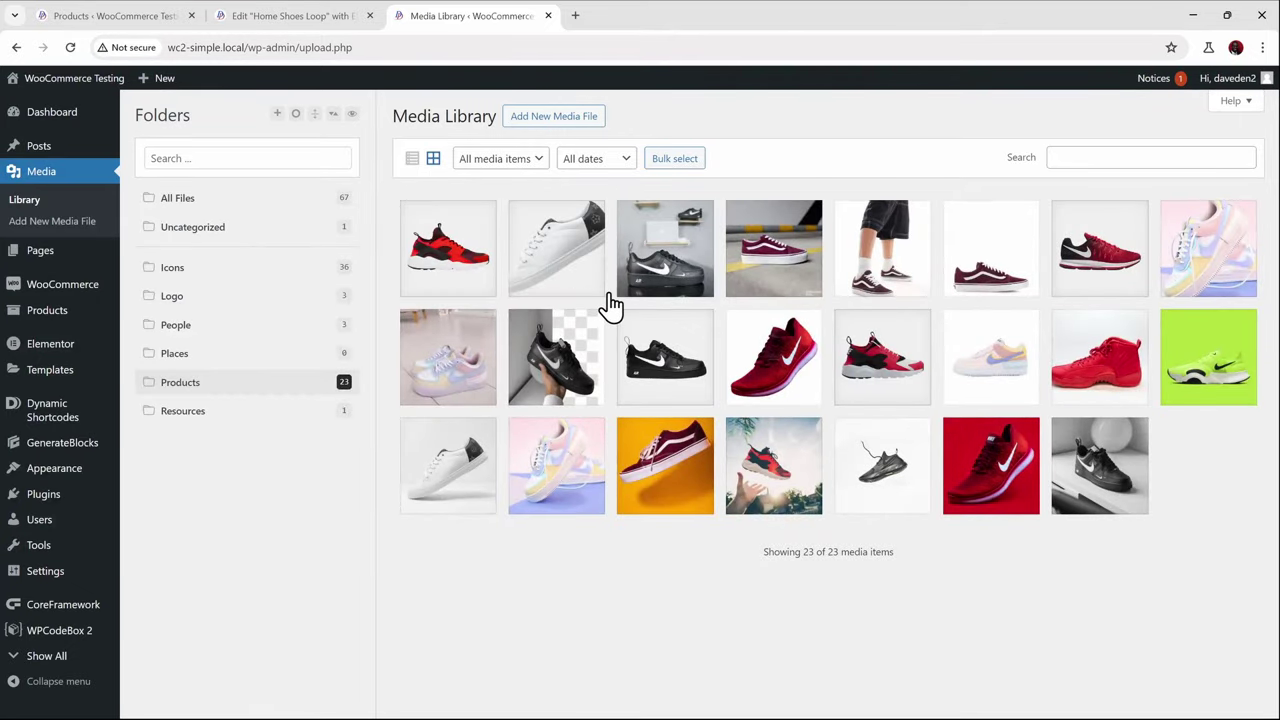
left_click(1180, 262)
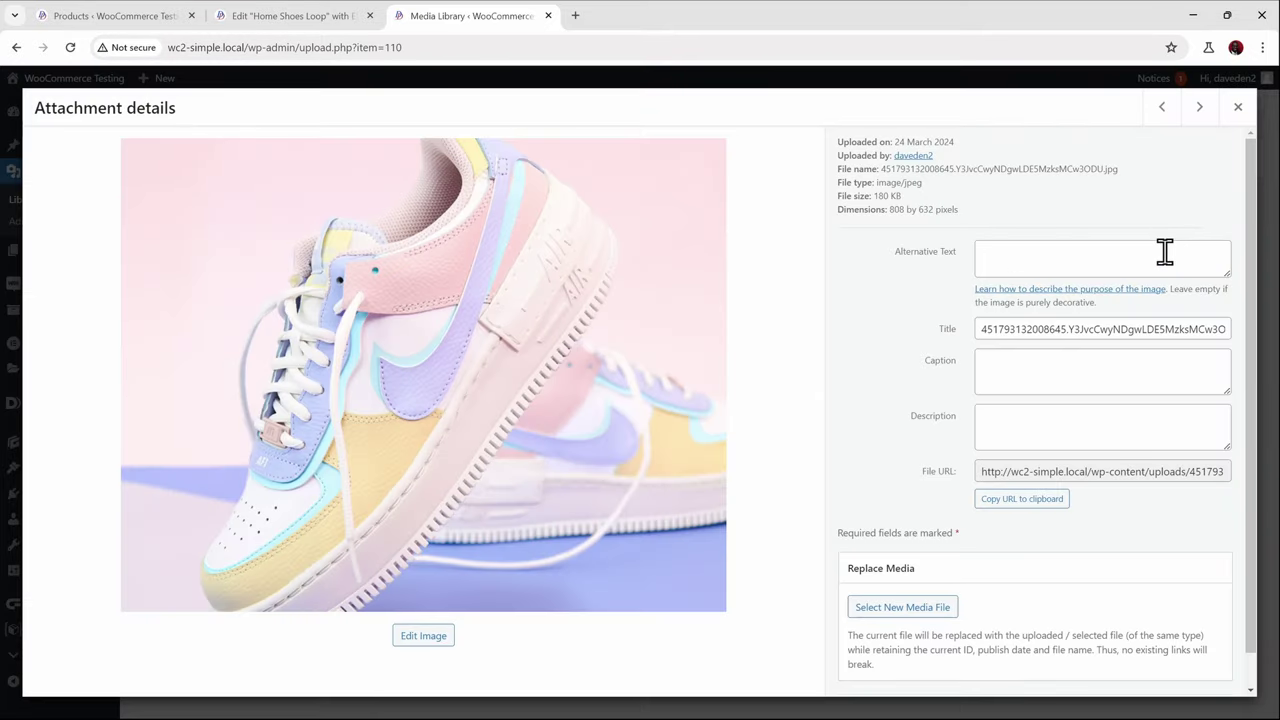
double_click(390, 47)
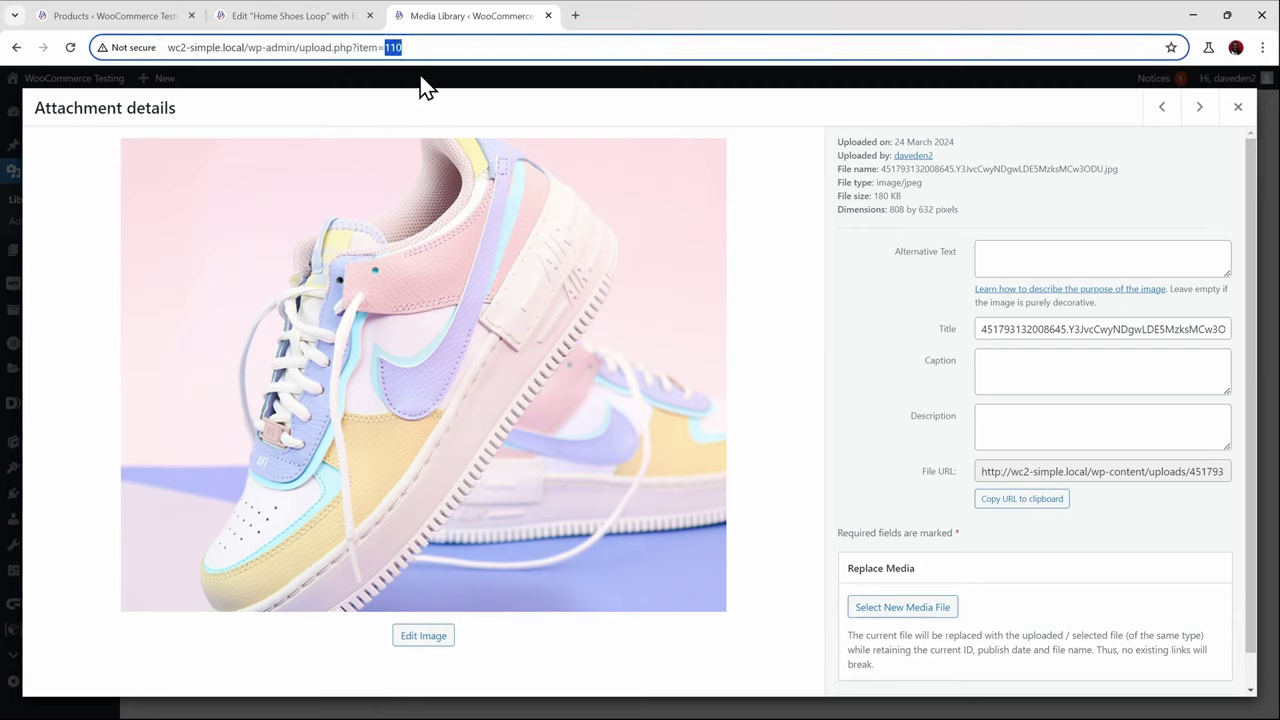
Set the featured-image shortcode's fallback ID to 110 in the loop template and publish it
left_click(286, 16)
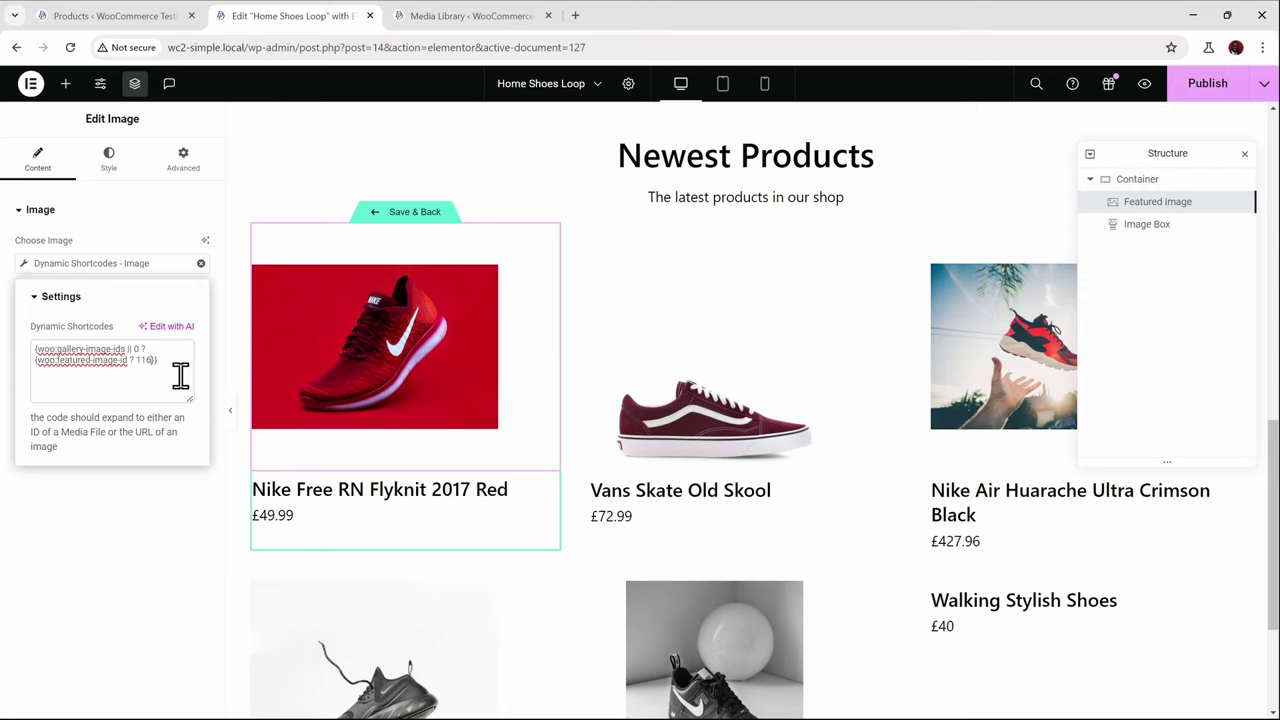
key("shift+Left")
key("shift+Left")
key("shift+Left")
key("shift+Left")
type("110")
left_click(1182, 96)
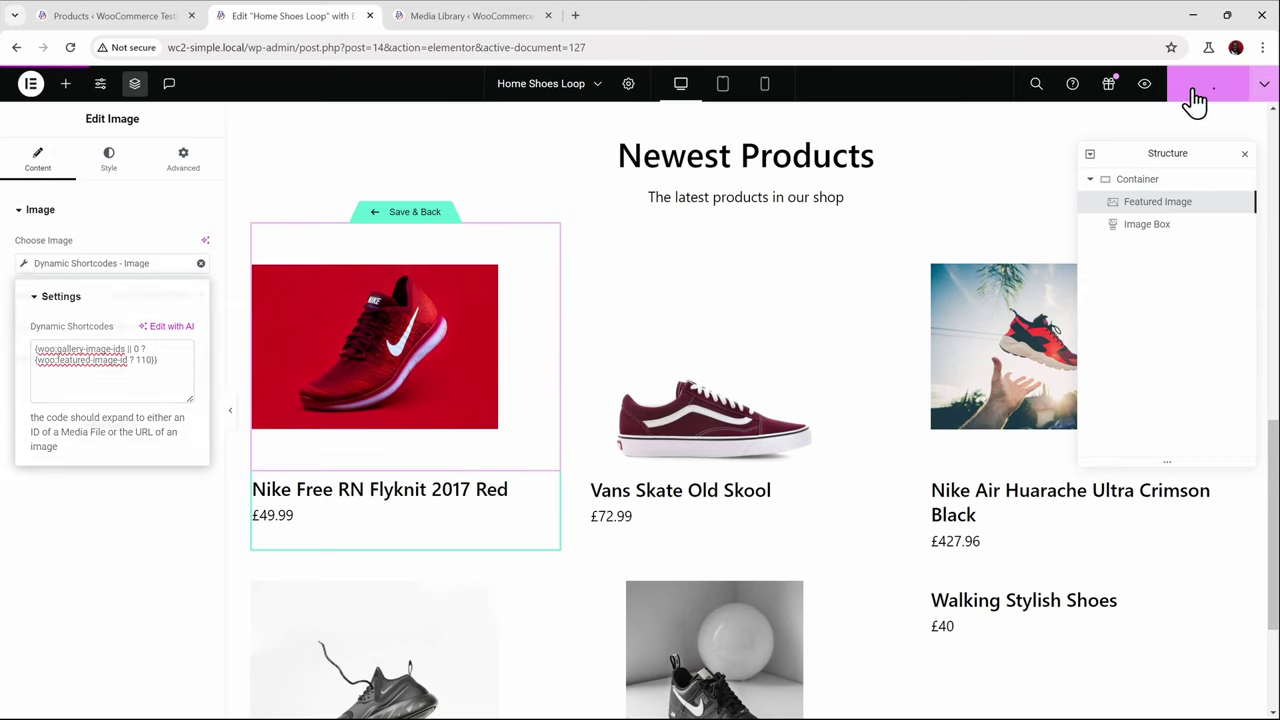
Return to the Home page and examine the images of all products in the Newest Products grid
left_click(399, 216)
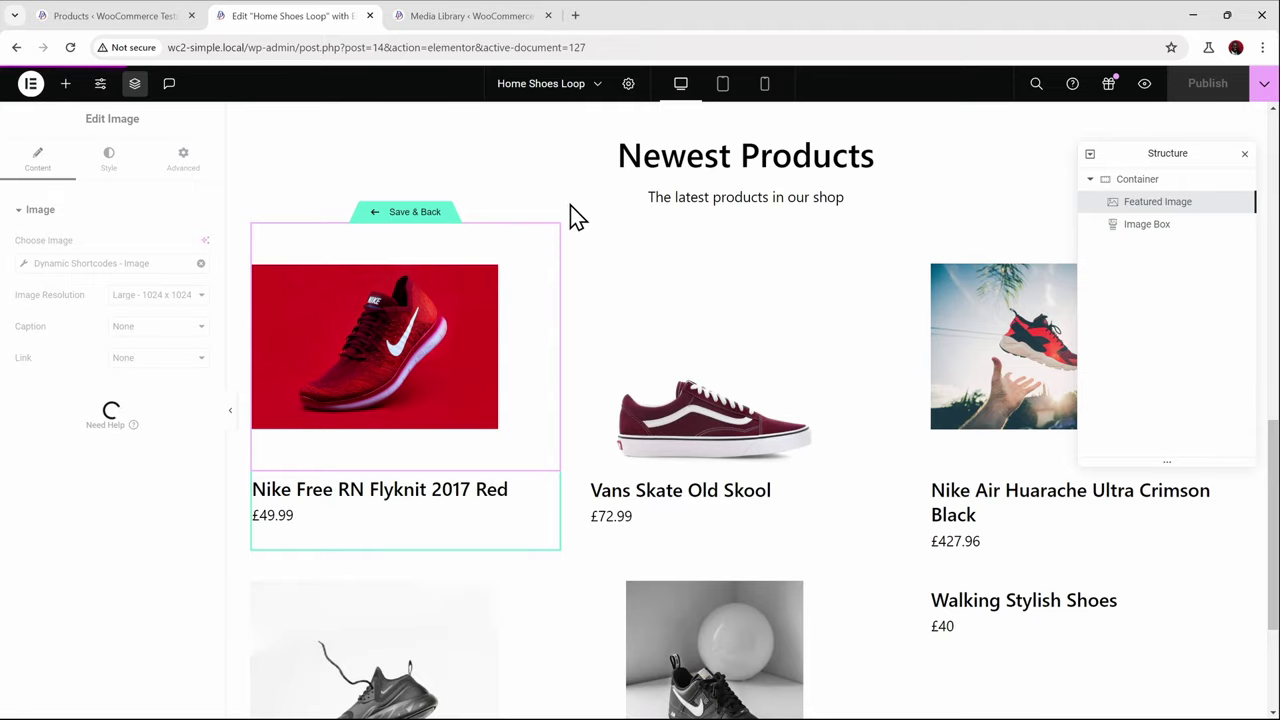
scroll(578, 210, "down", 3)
scroll(577, 206, "down", 10)
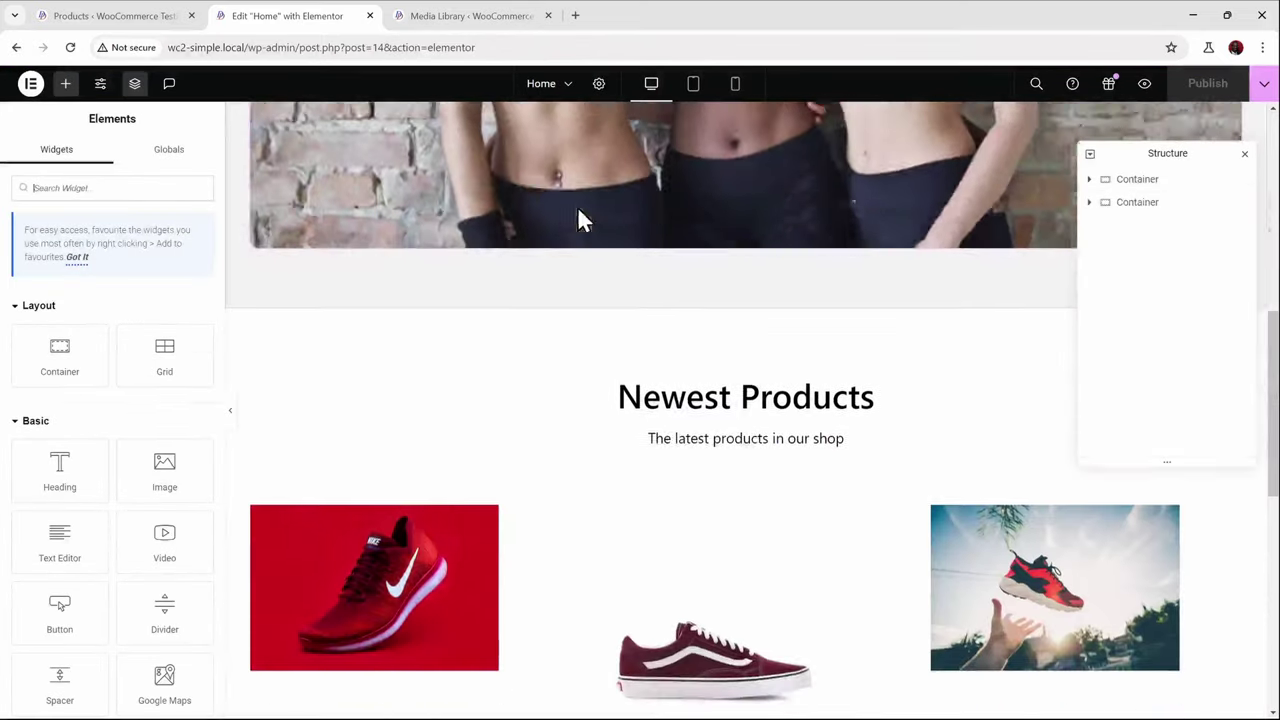
scroll(526, 314, "down", 3)
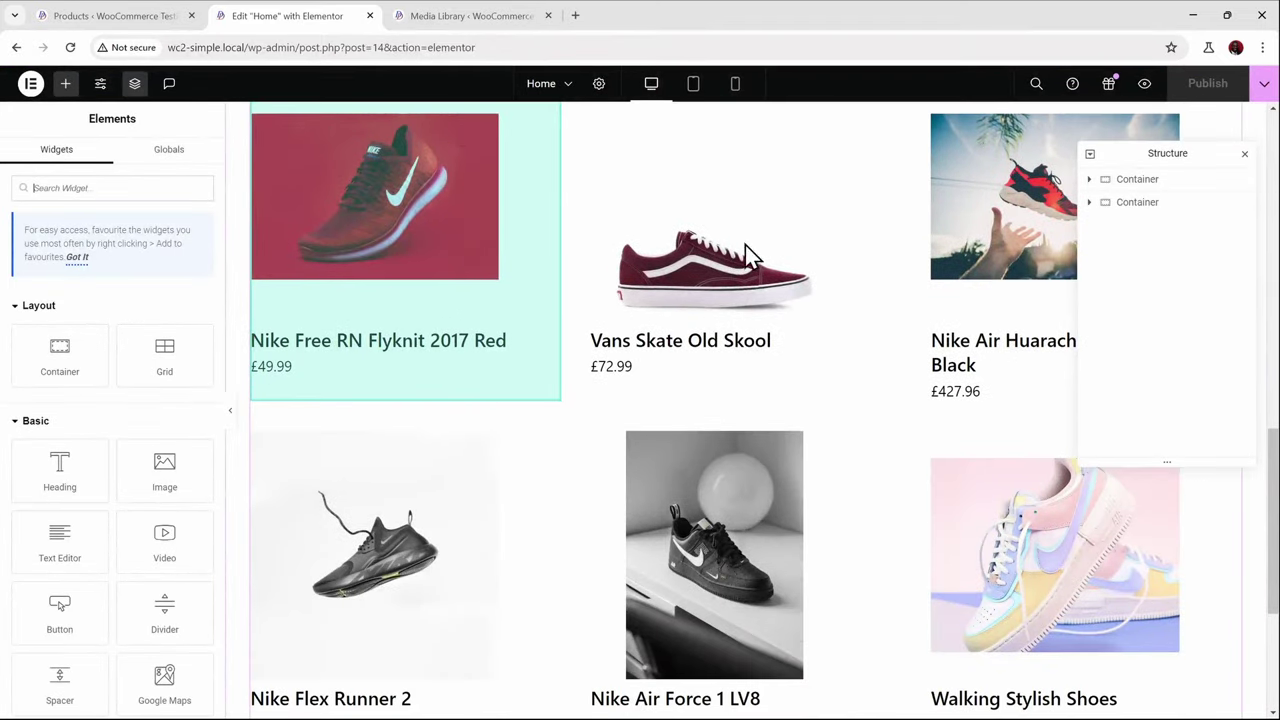
scroll(1000, 470, "down", 1)
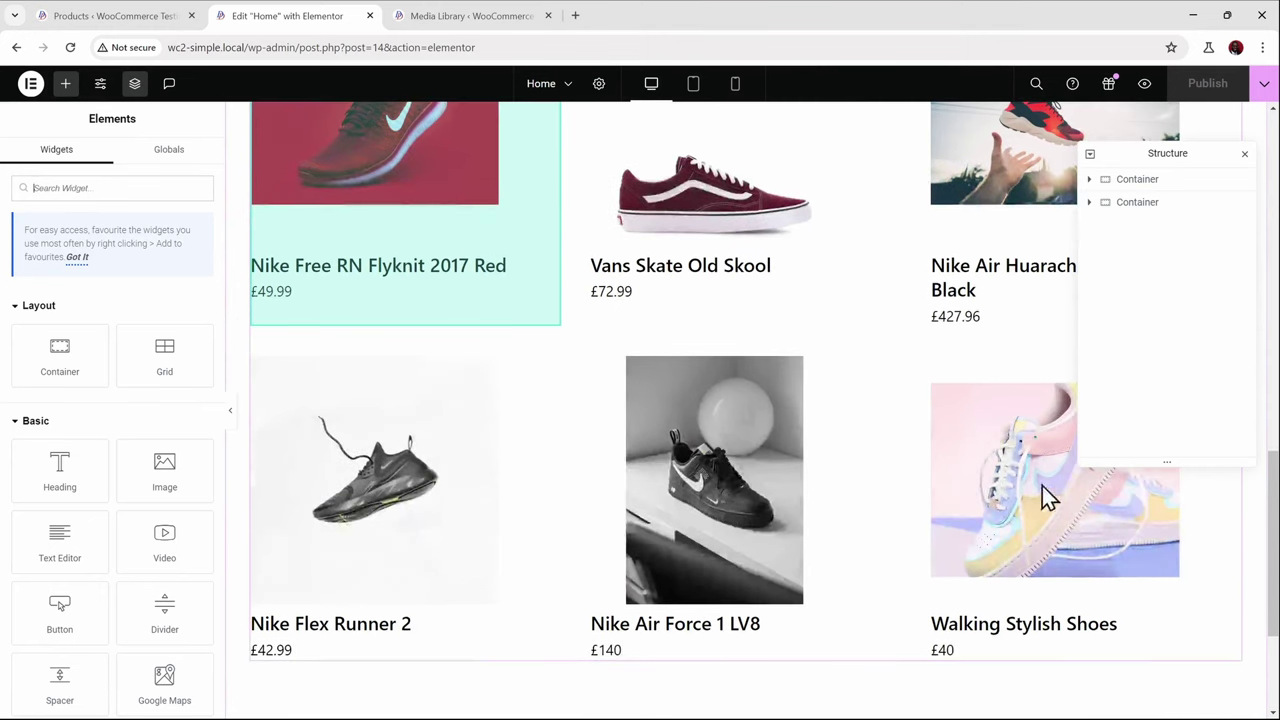
scroll(985, 468, "up", 4)
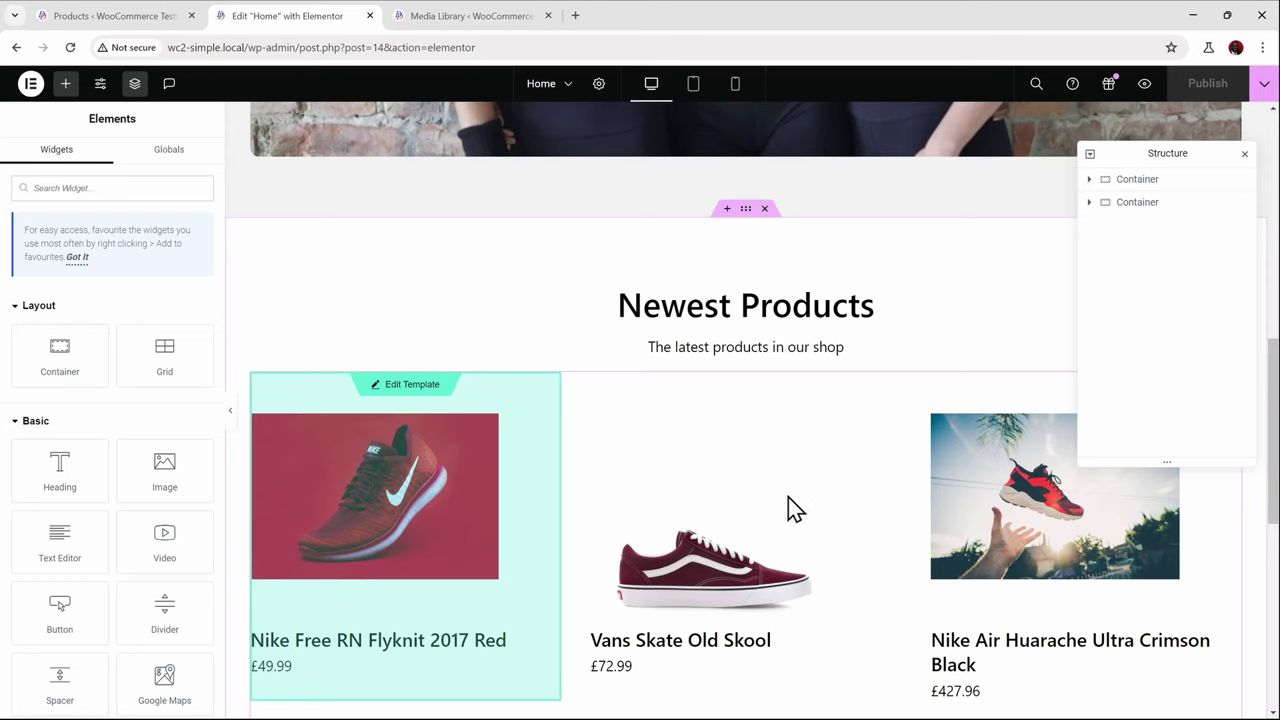
scroll(675, 512, "down", 1)
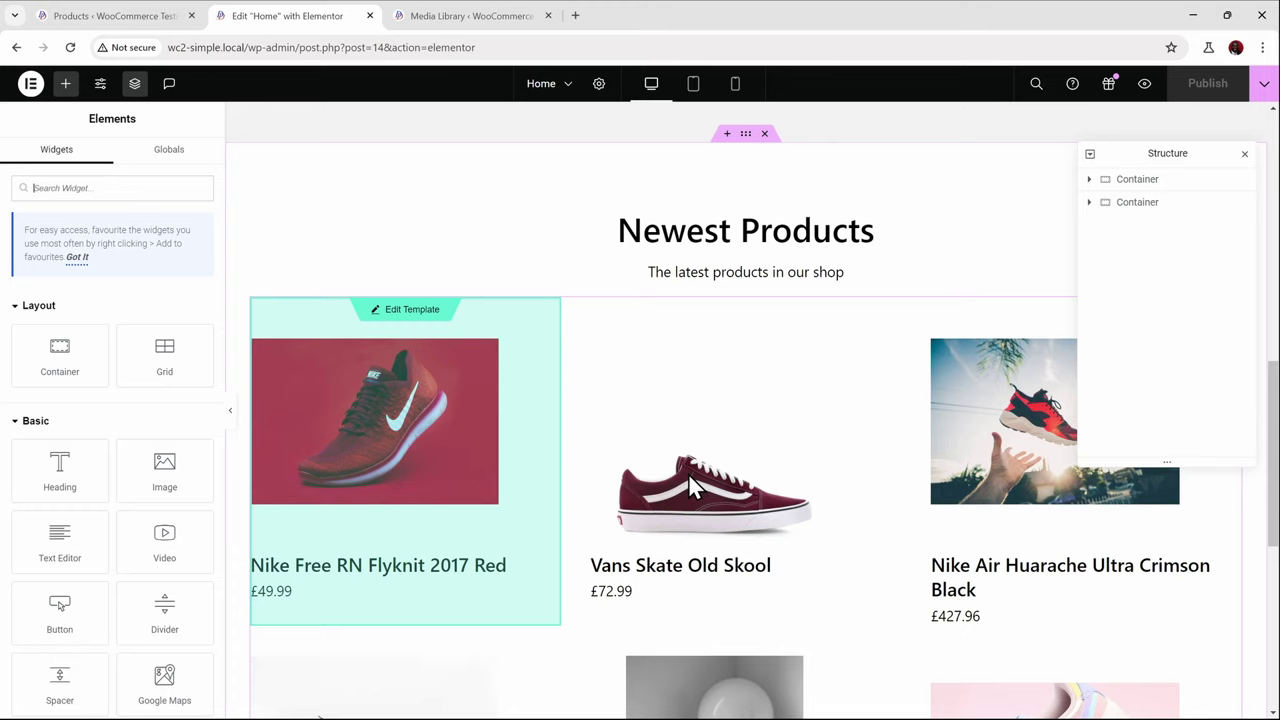
Look up "dynamic shortcodes conditions" in a new browser tab and open the dynamic.ooo Conditions feature page
left_click(578, 16)
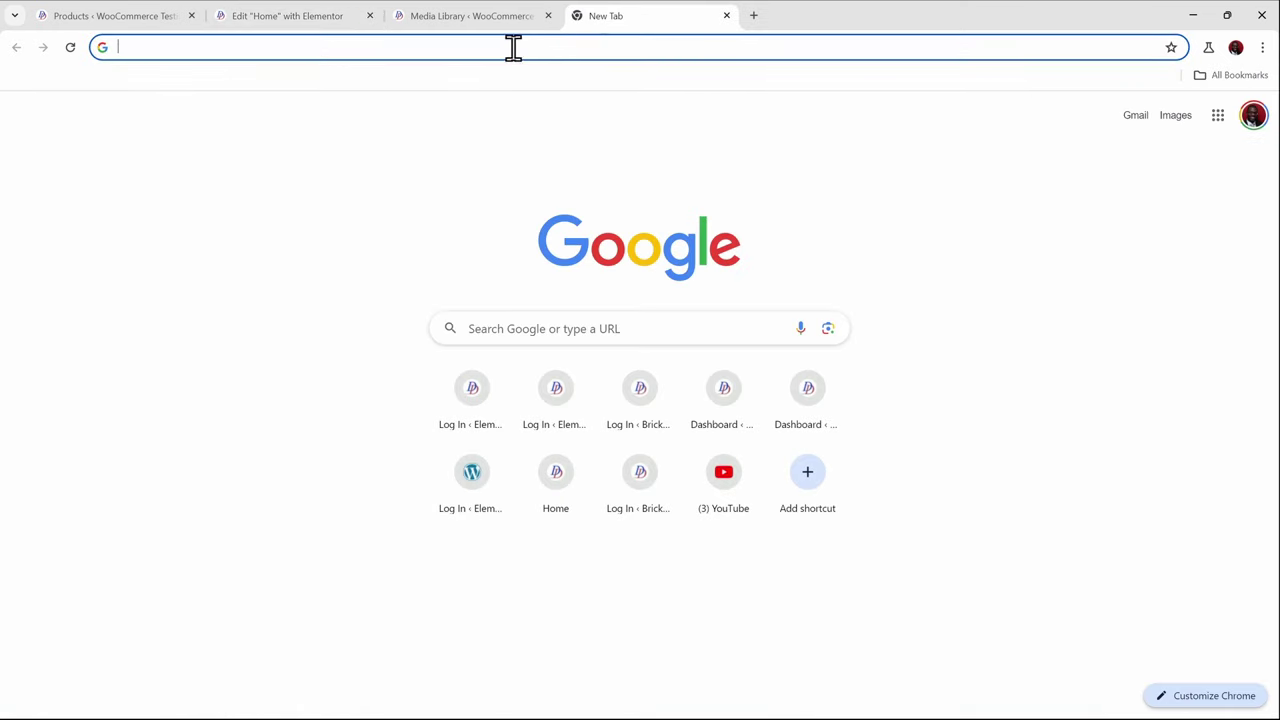
left_click(513, 48)
type("dynam")
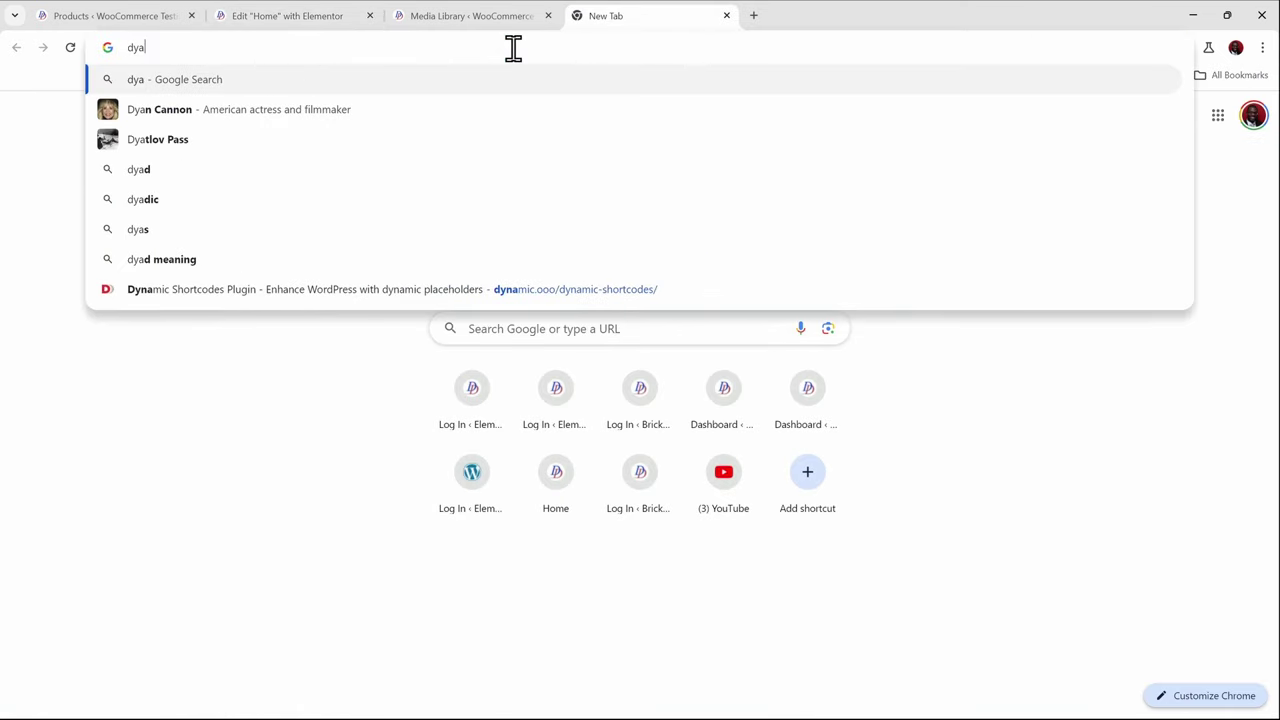
type("ic shortcodes")
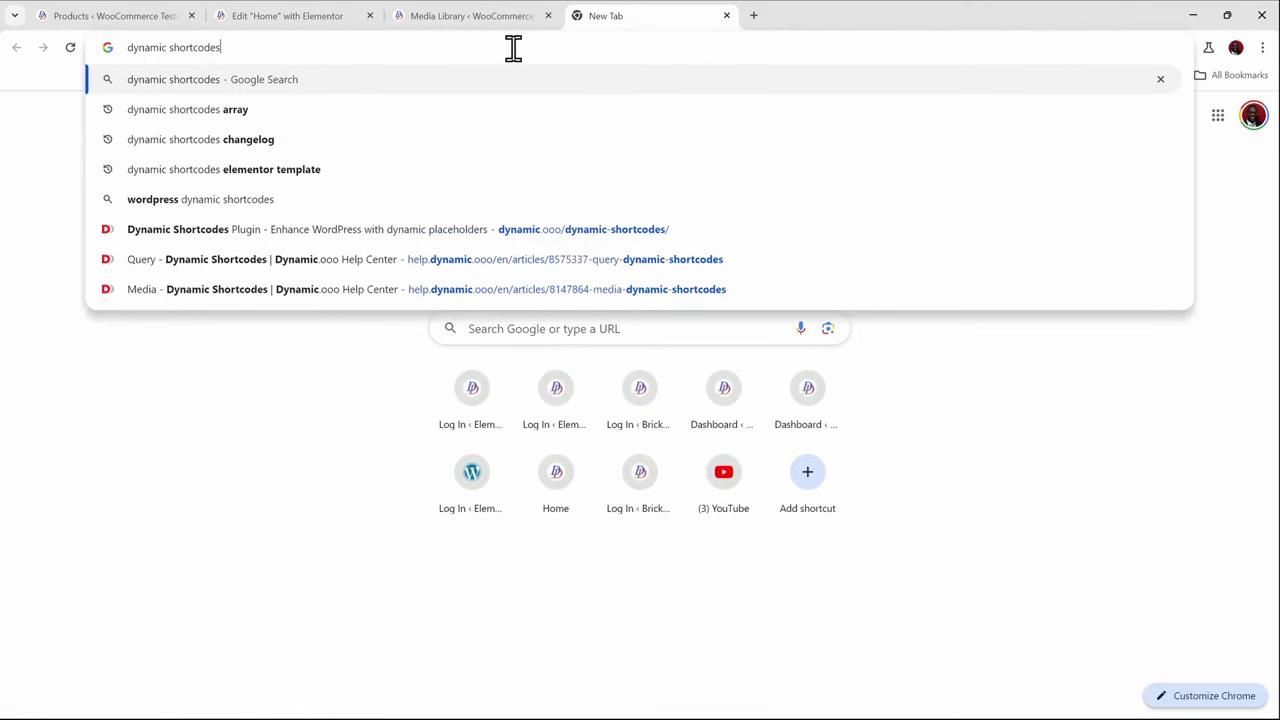
type(" conditions")
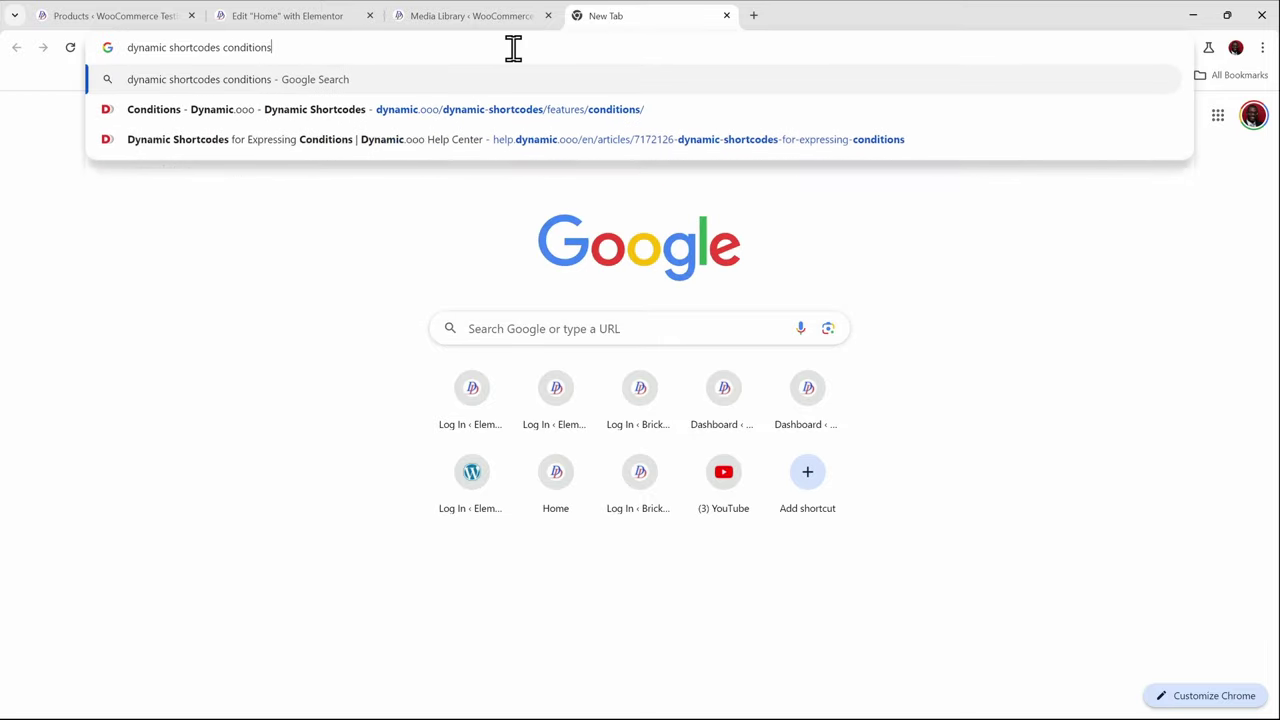
key("Down")
key("Return")
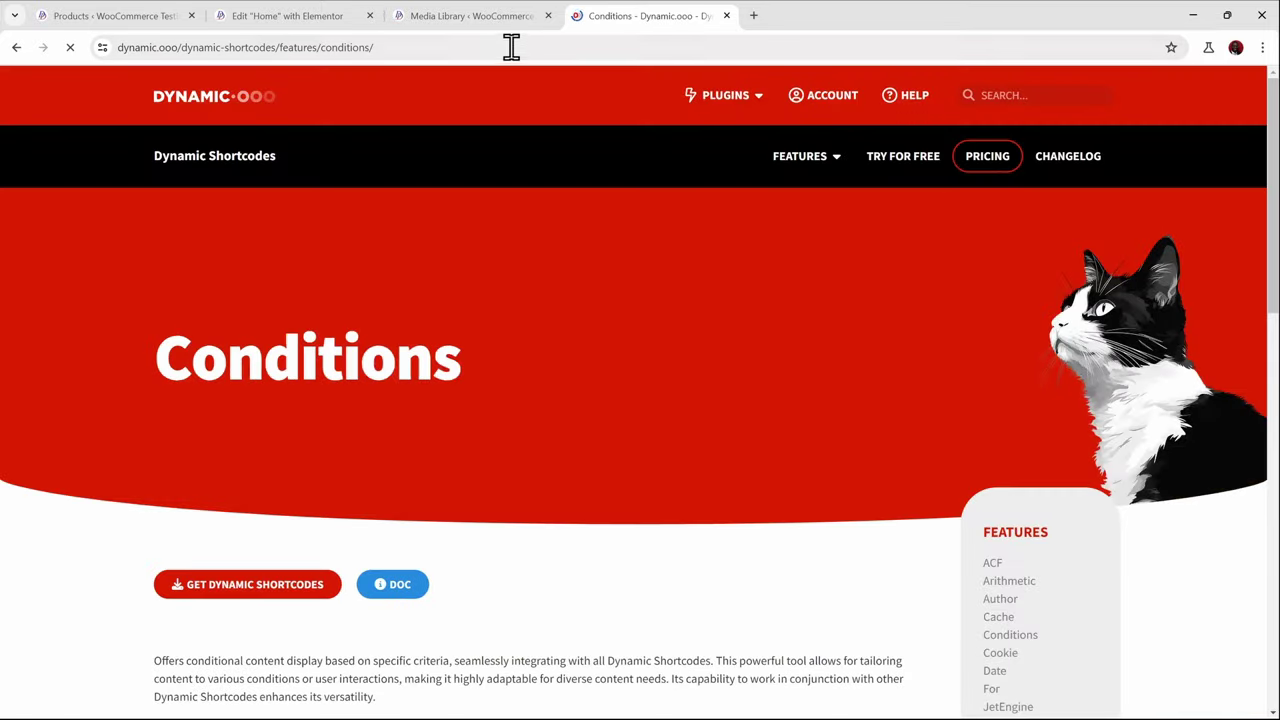
Open the Conditions documentation article and read how the if and comparison Dynamic Shortcodes work
scroll(660, 250, "down", 5)
scroll(634, 246, "up", 2)
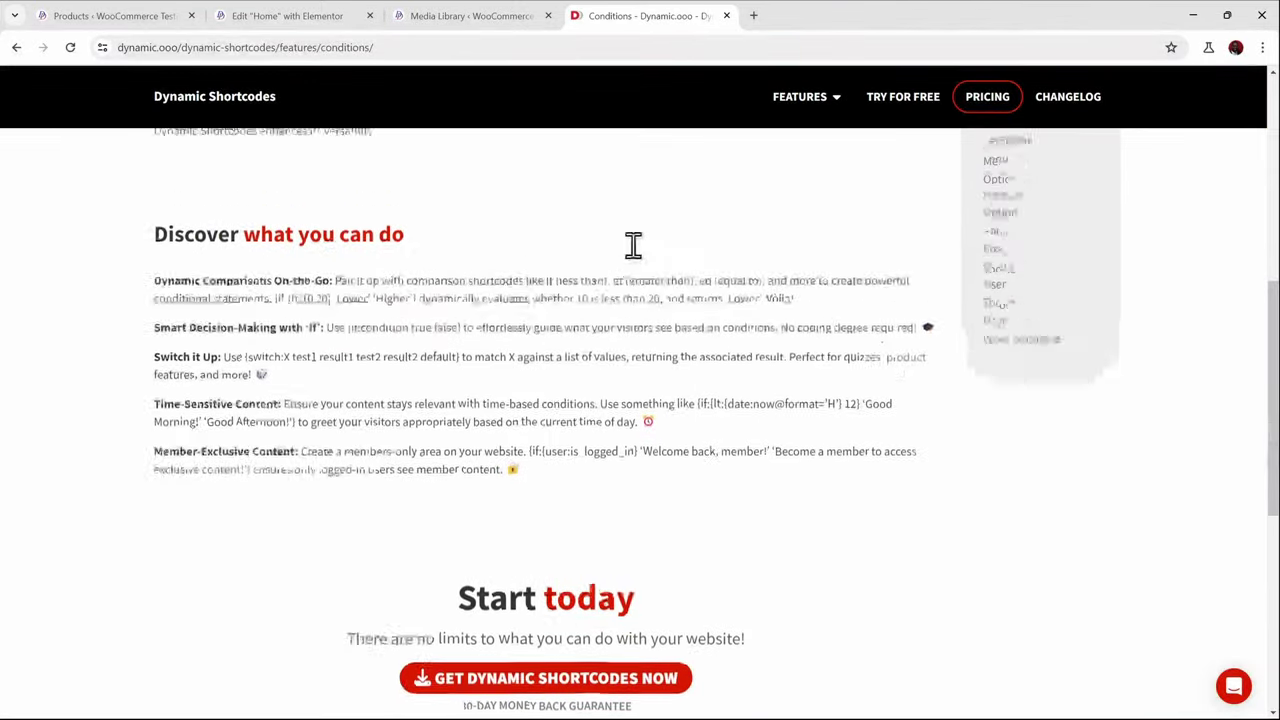
left_click(392, 212)
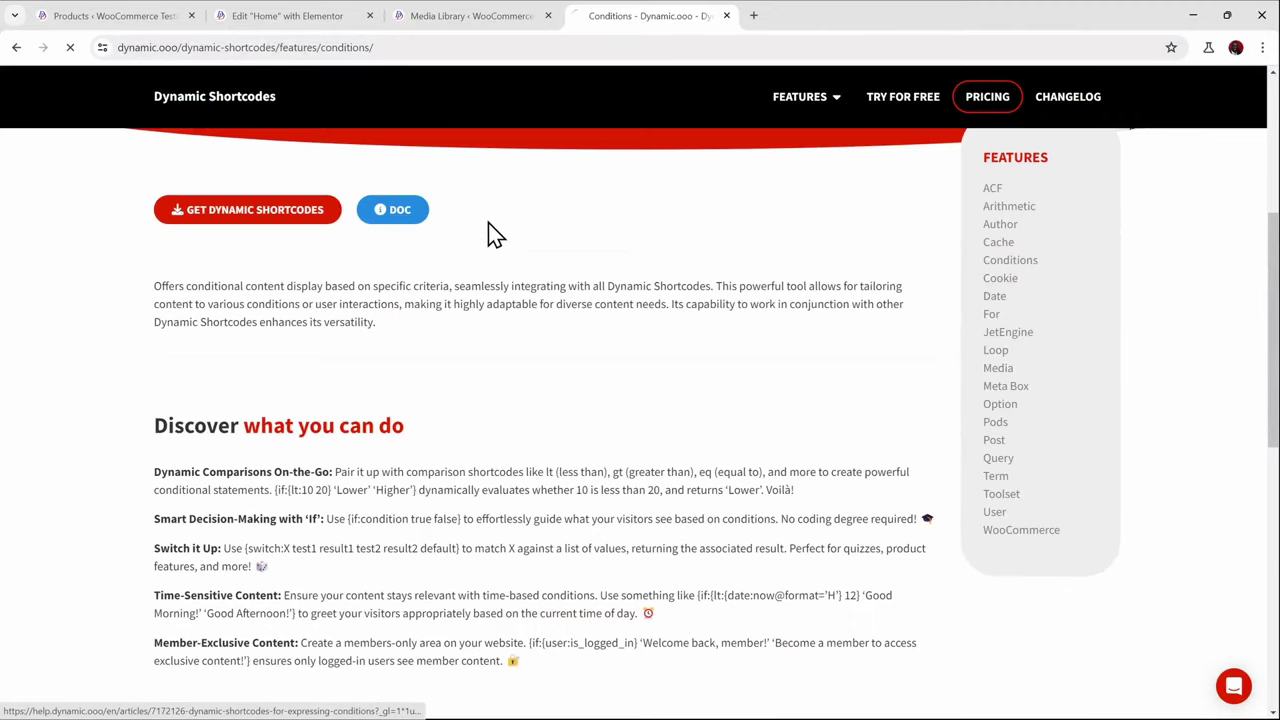
scroll(588, 253, "down", 2)
scroll(588, 253, "down", 1)
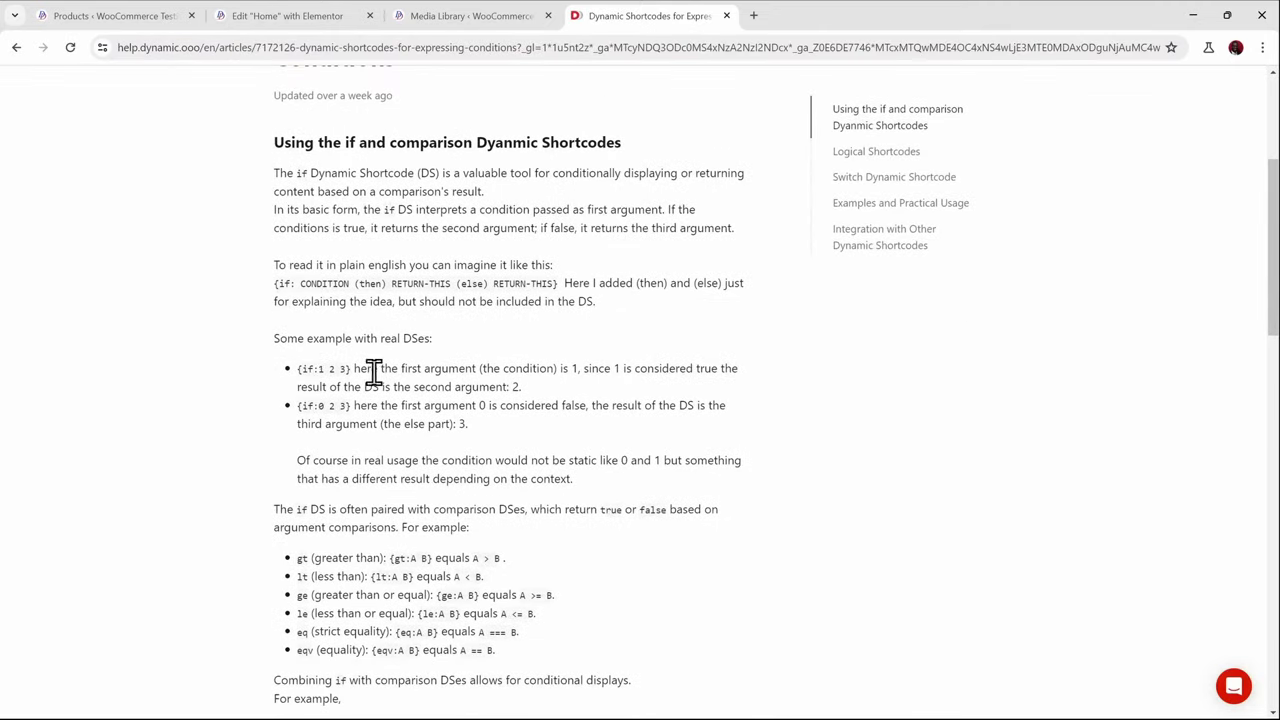
Read the Conditions article's sections on logical shortcodes, the switch shortcode, practical usage and integration with other Dynamic Shortcodes
scroll(380, 368, "down", 4)
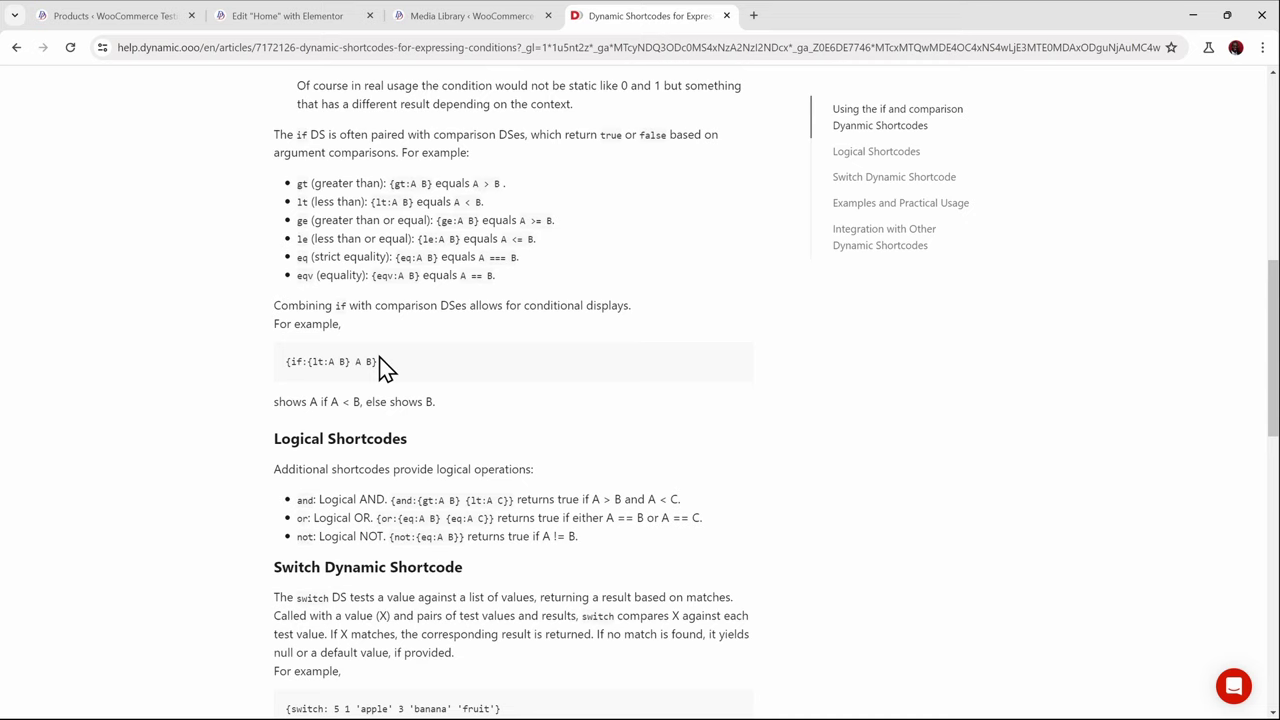
scroll(390, 362, "down", 3)
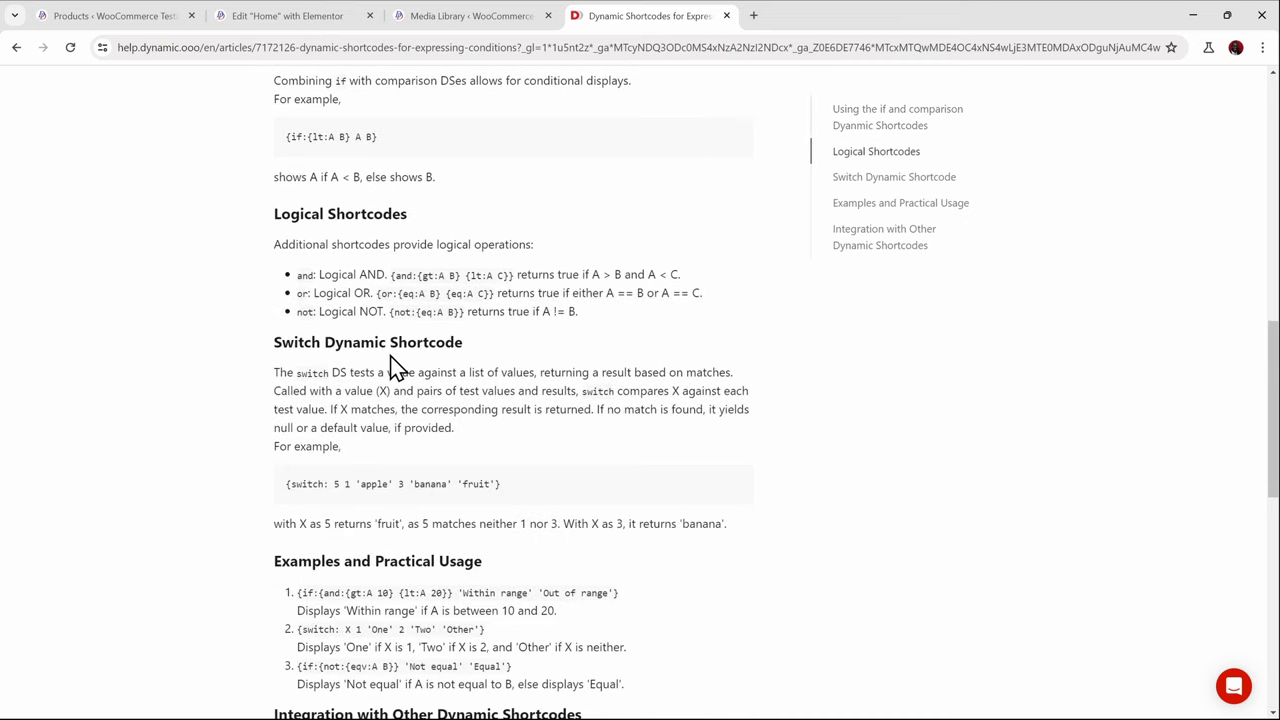
scroll(396, 355, "down", 2)
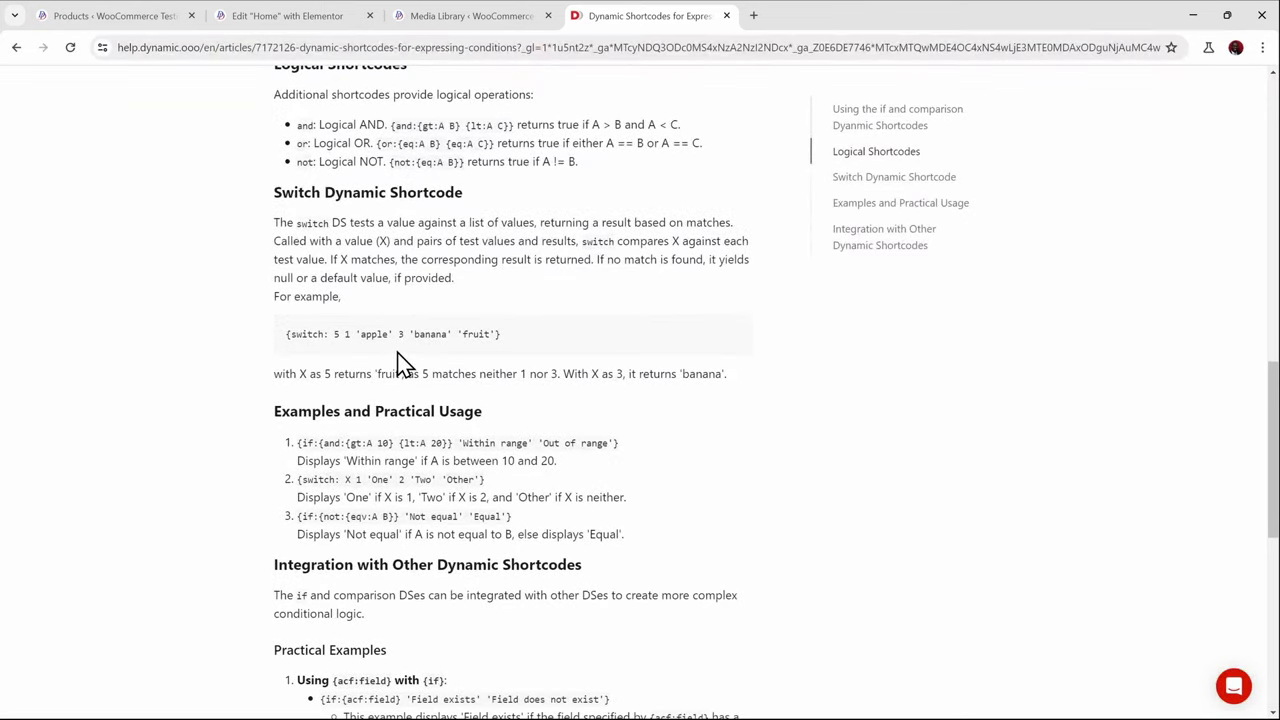
scroll(398, 362, "down", 3)
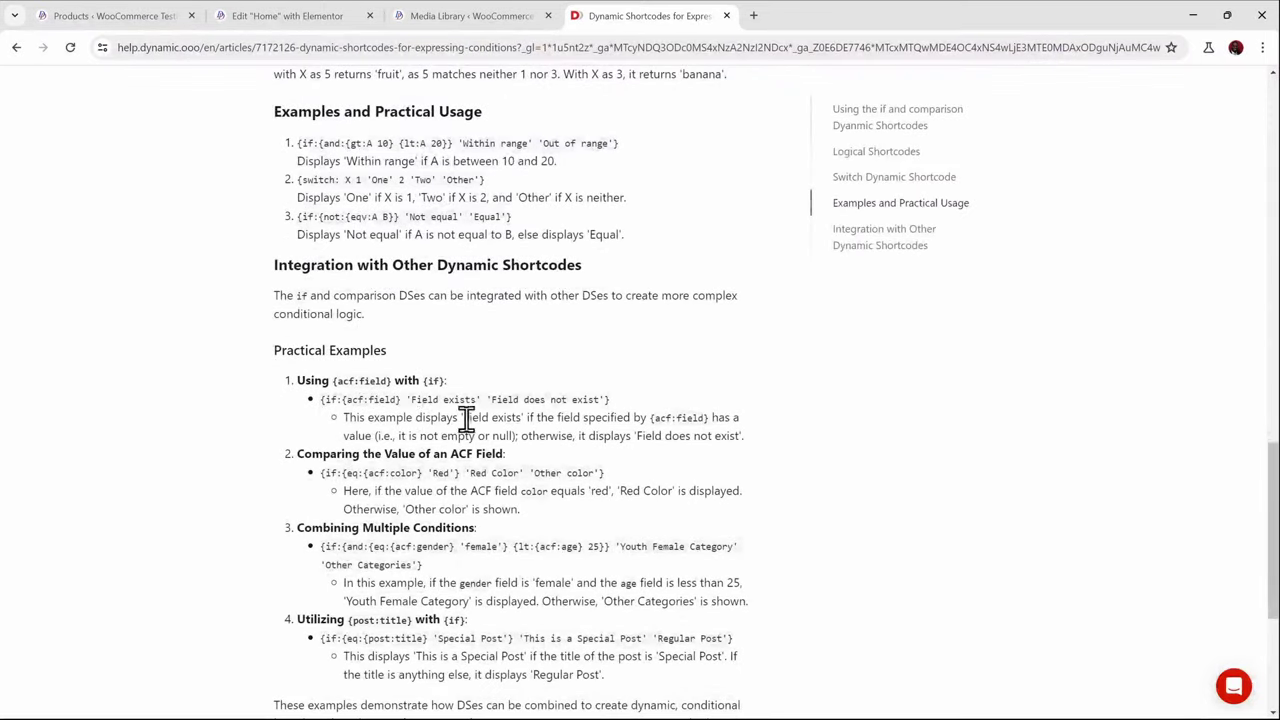
scroll(362, 405, "down", 1)
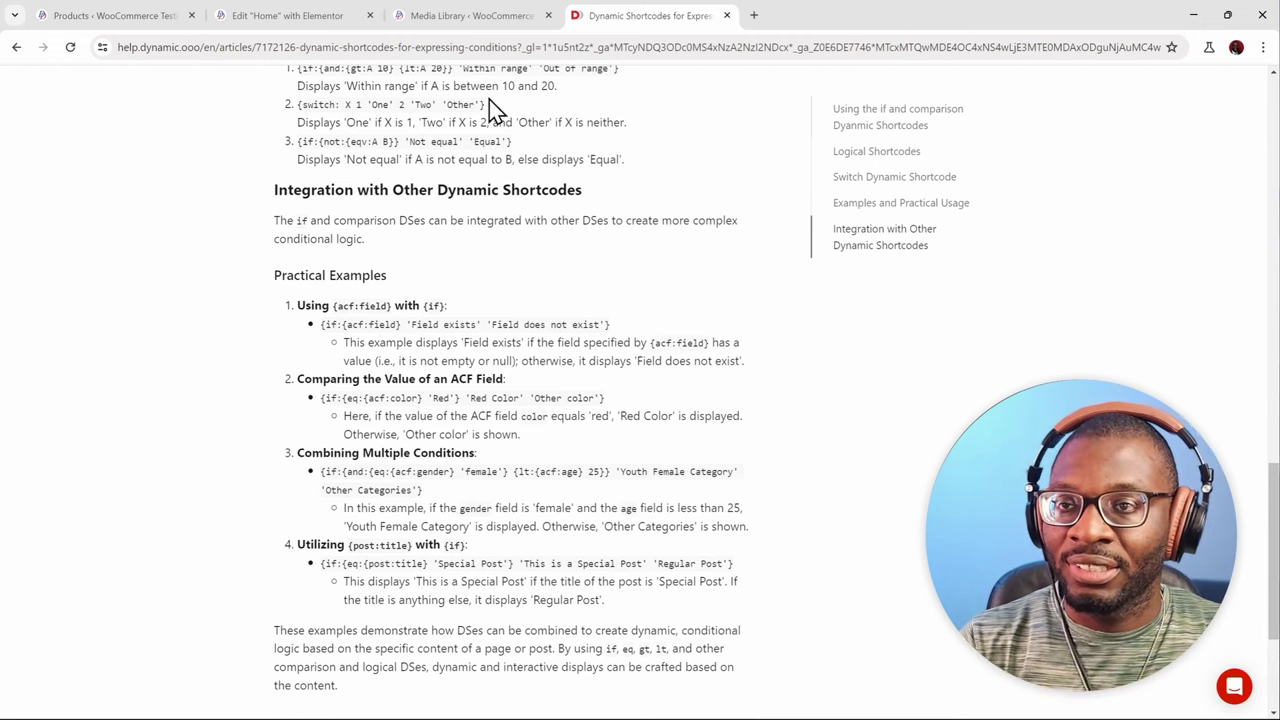
Return to the Home page in Elementor, open the product loop template and copy the featured image's Dynamic Shortcodes expression
left_click(450, 18)
left_click(318, 18)
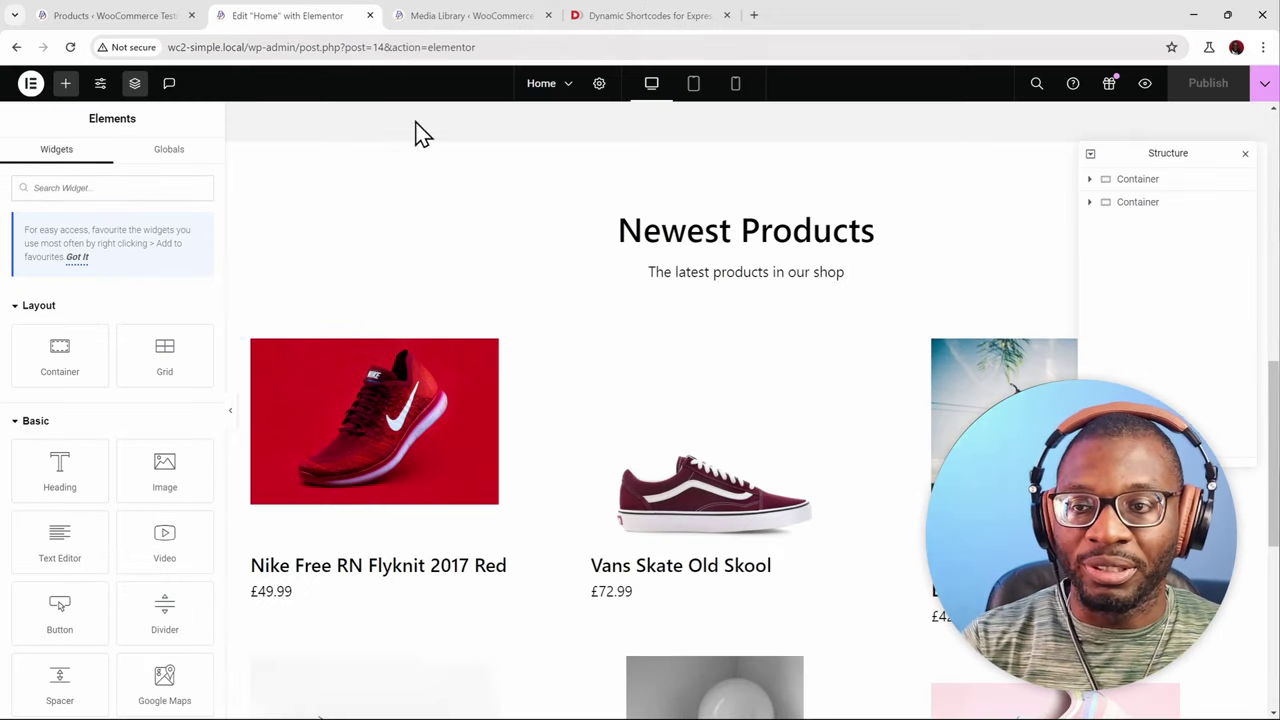
double_click(372, 378)
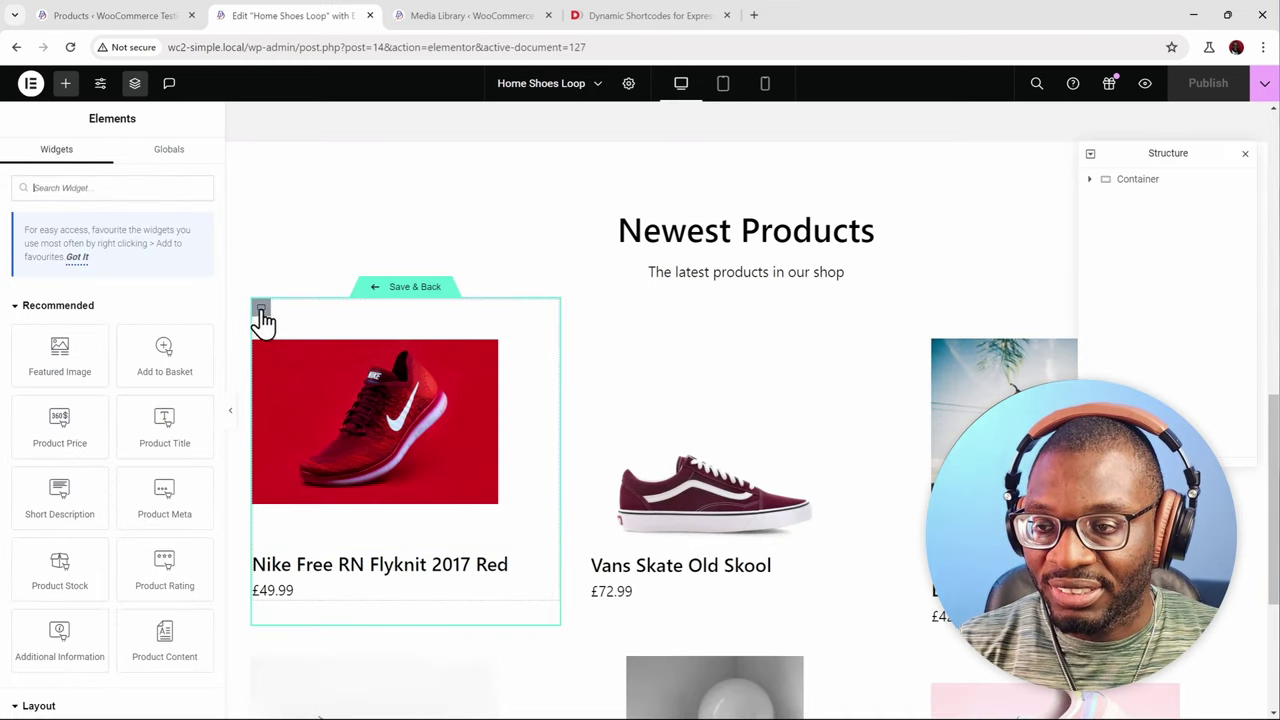
left_click(295, 352)
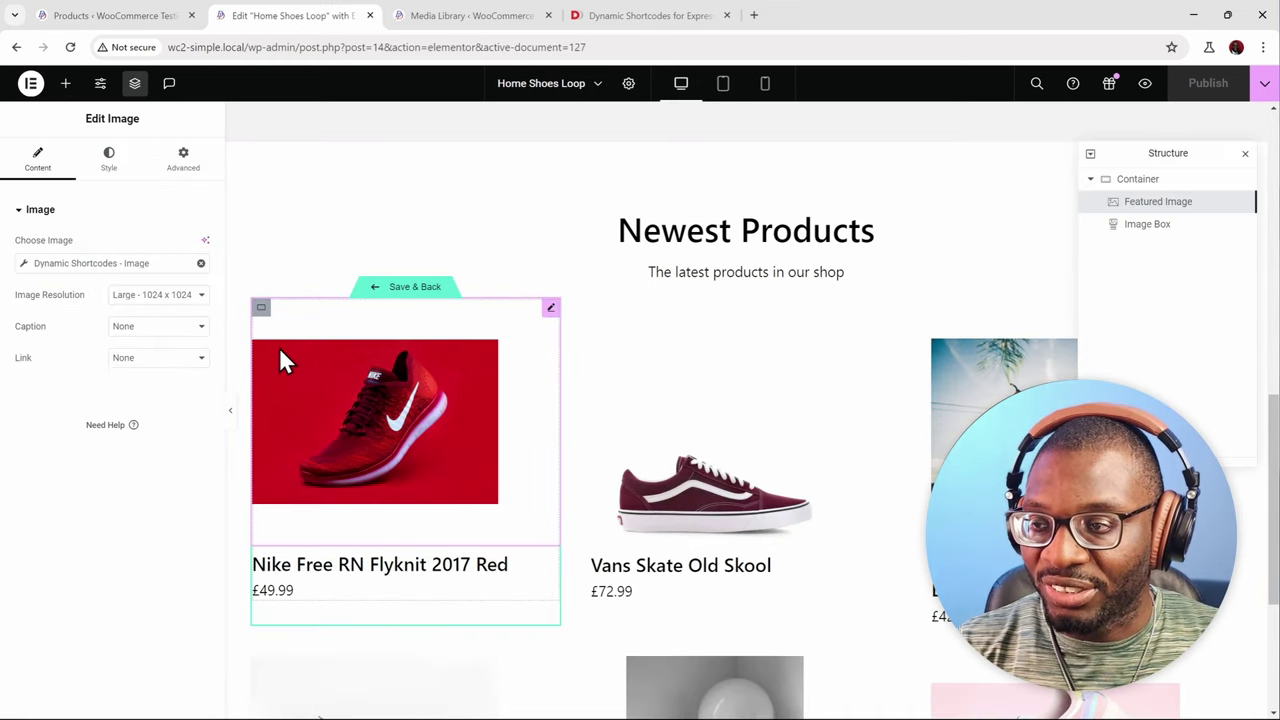
left_click(23, 263)
left_click(132, 348)
key("ctrl+a")
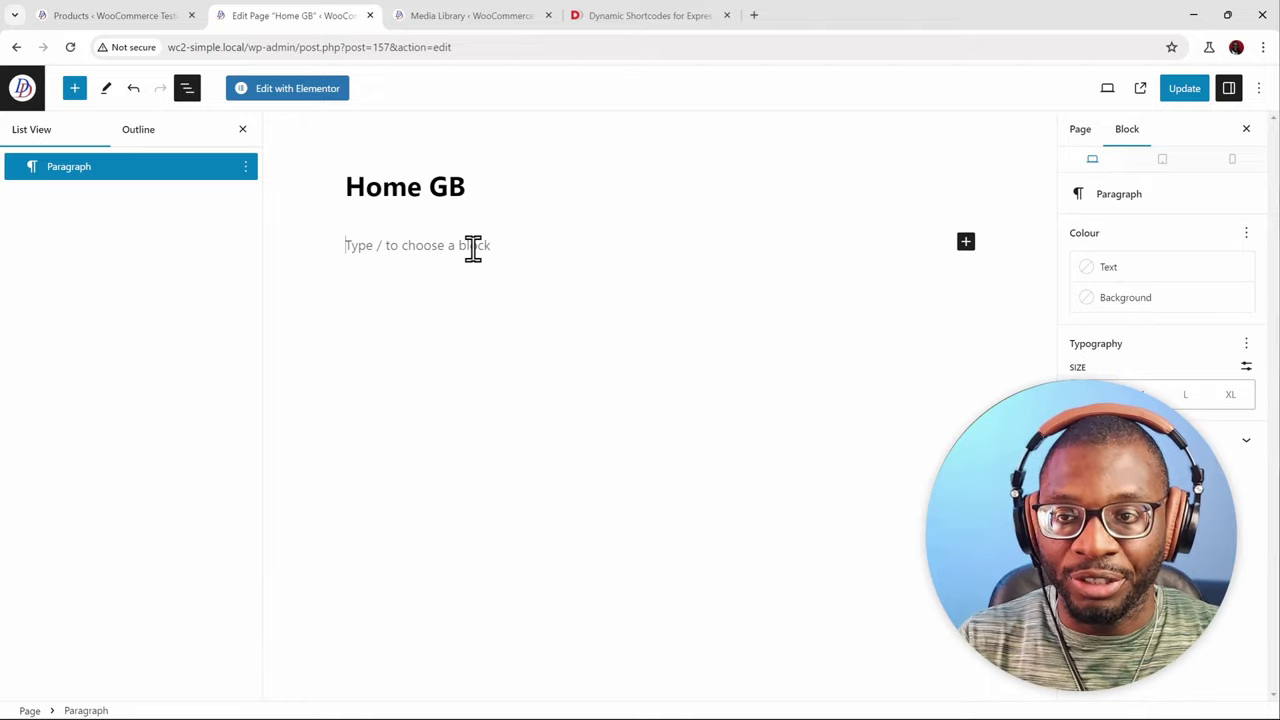
Add a Container block to the Home GB page and insert a Query Loop with the "Two columns & featured image" layout in it
type("/con")
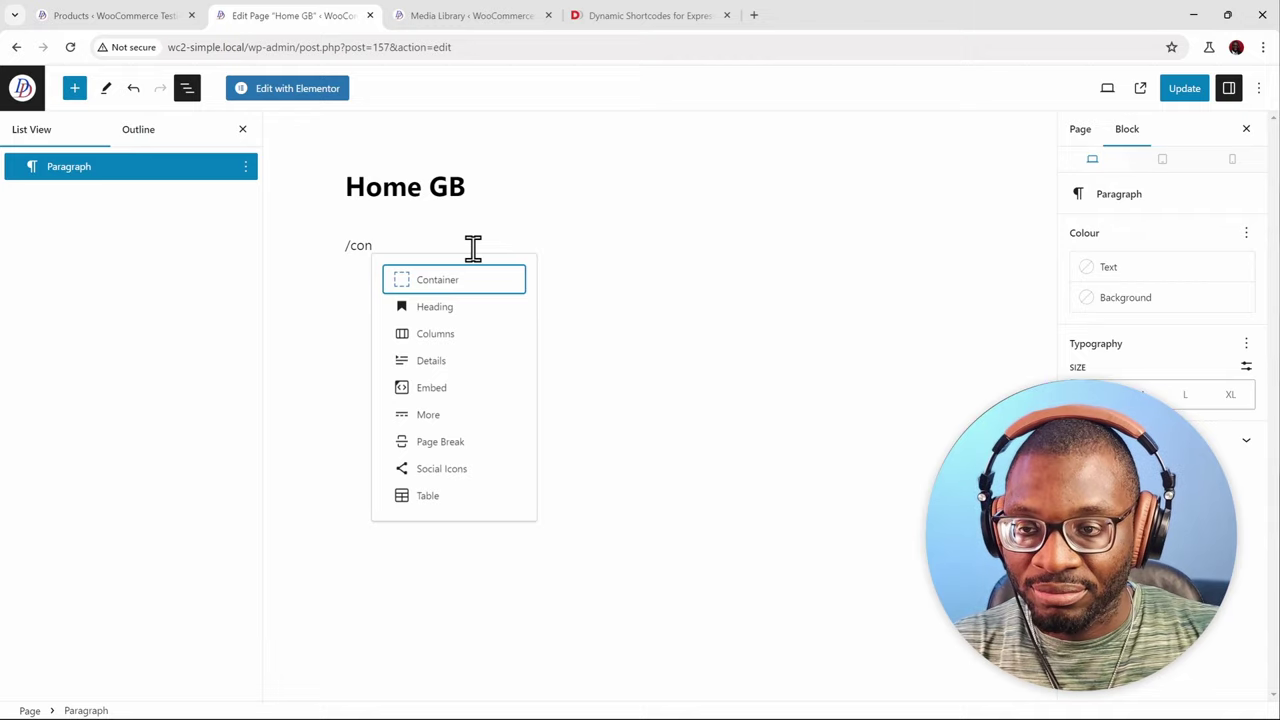
key("Return")
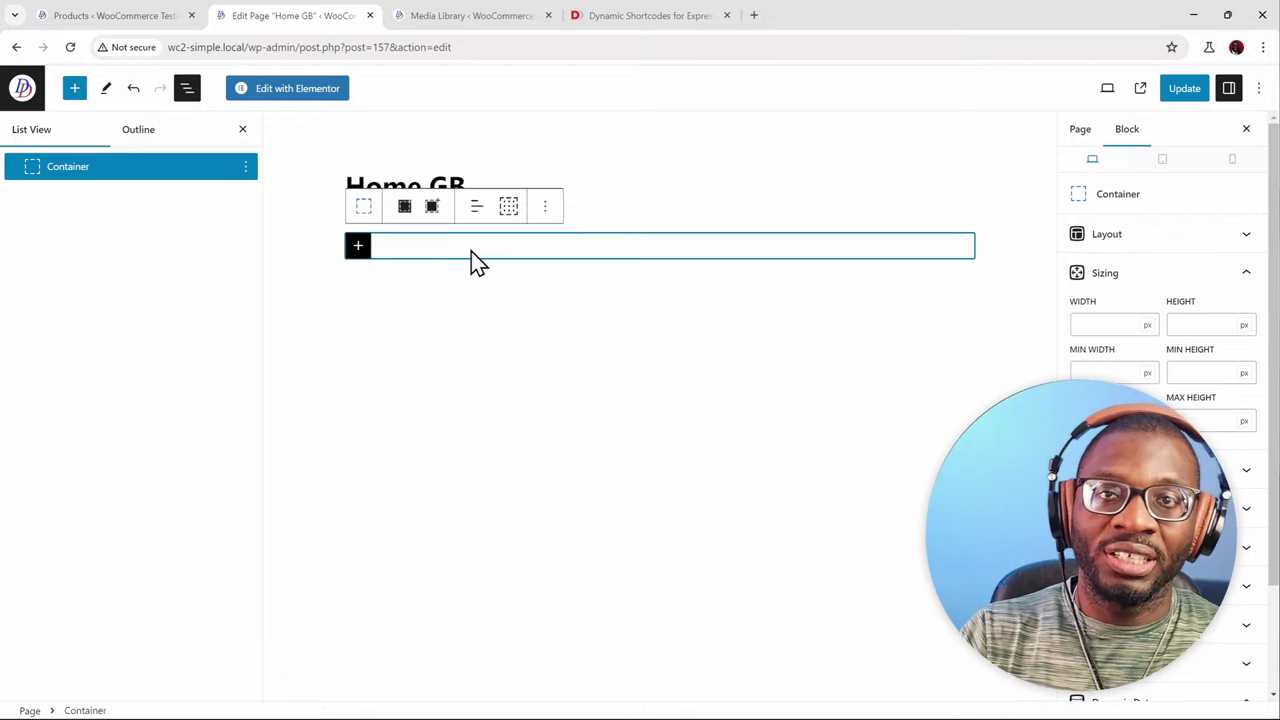
left_click(356, 250)
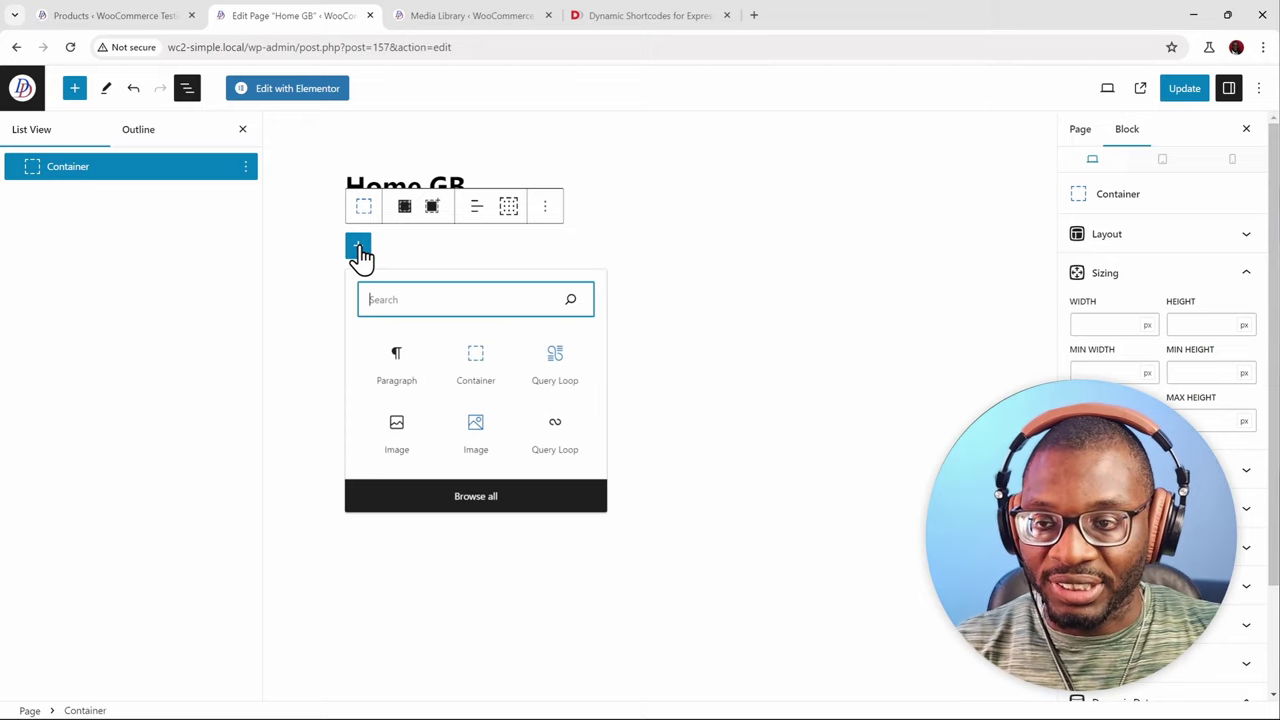
left_click(556, 372)
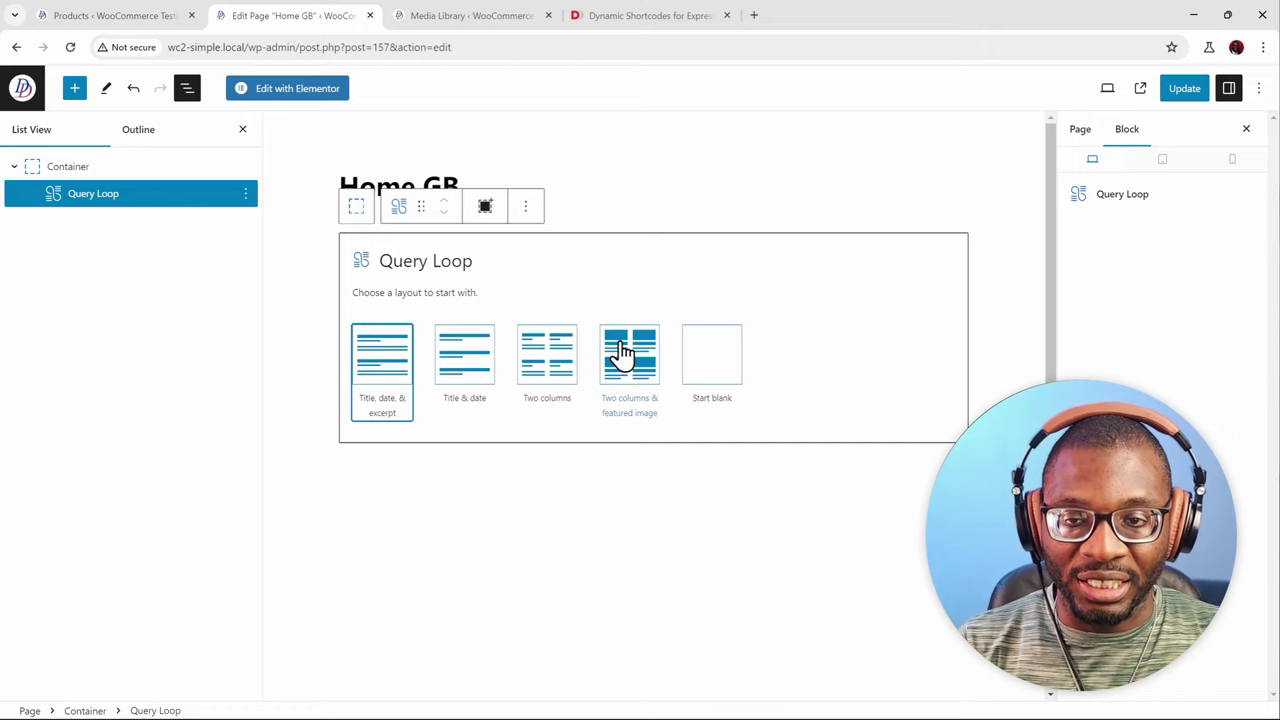
left_click(632, 354)
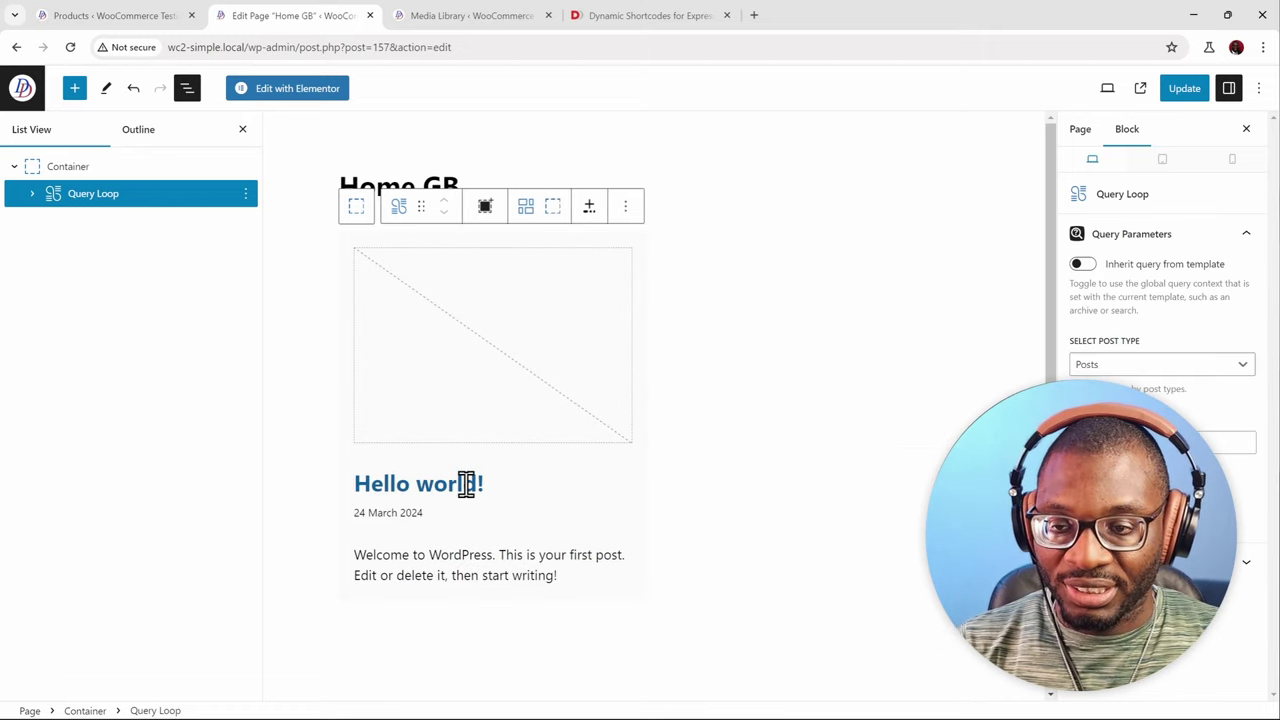
Delete the Post date headline from the Query Loop's post template
left_click(422, 515)
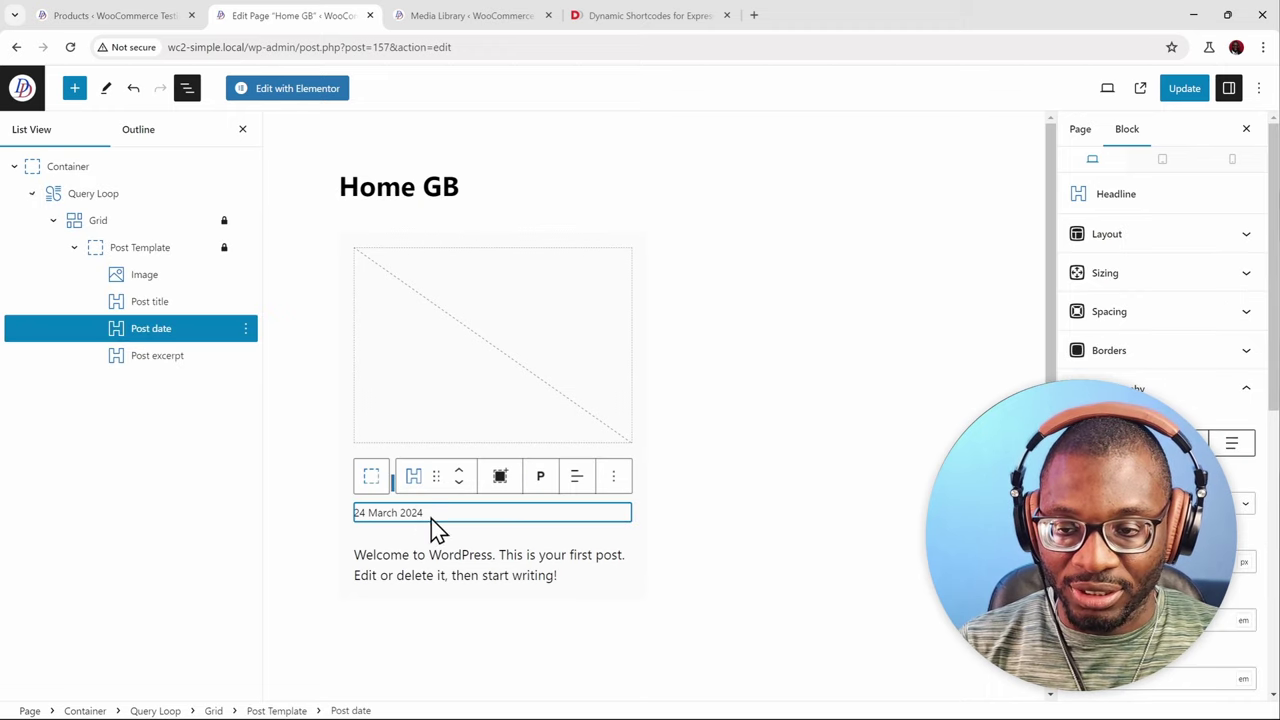
left_click(613, 480)
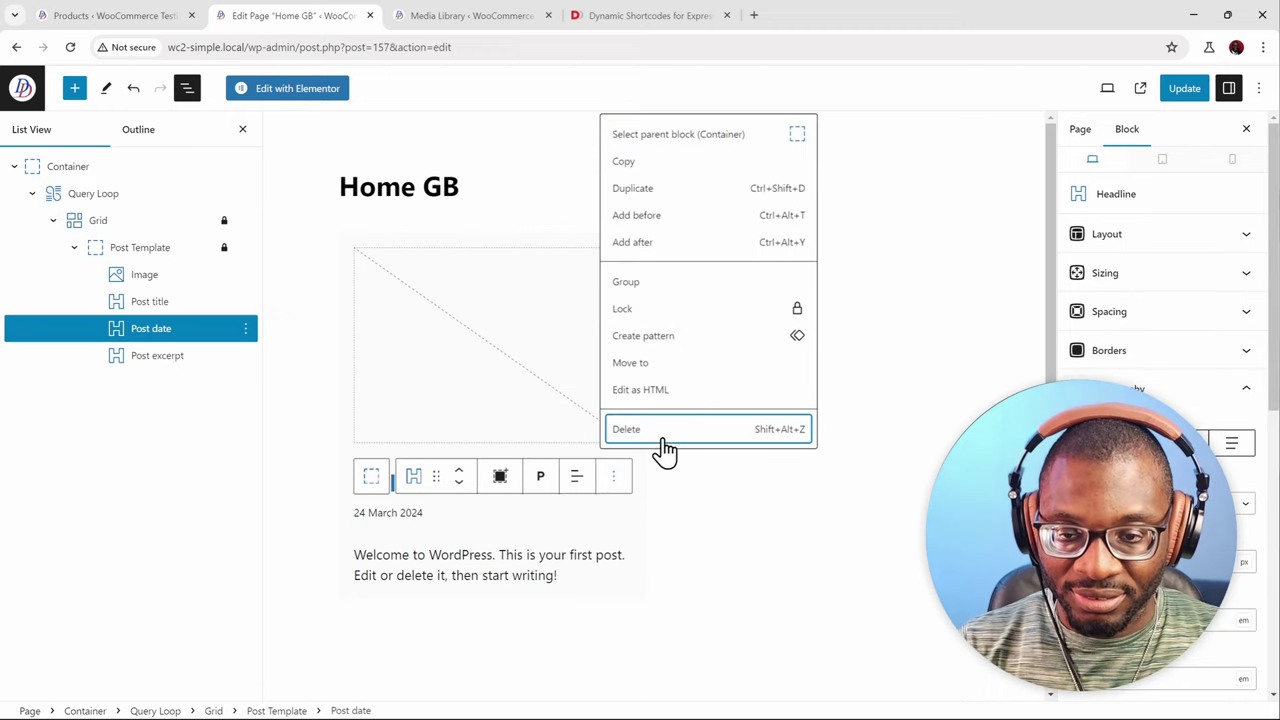
left_click(656, 434)
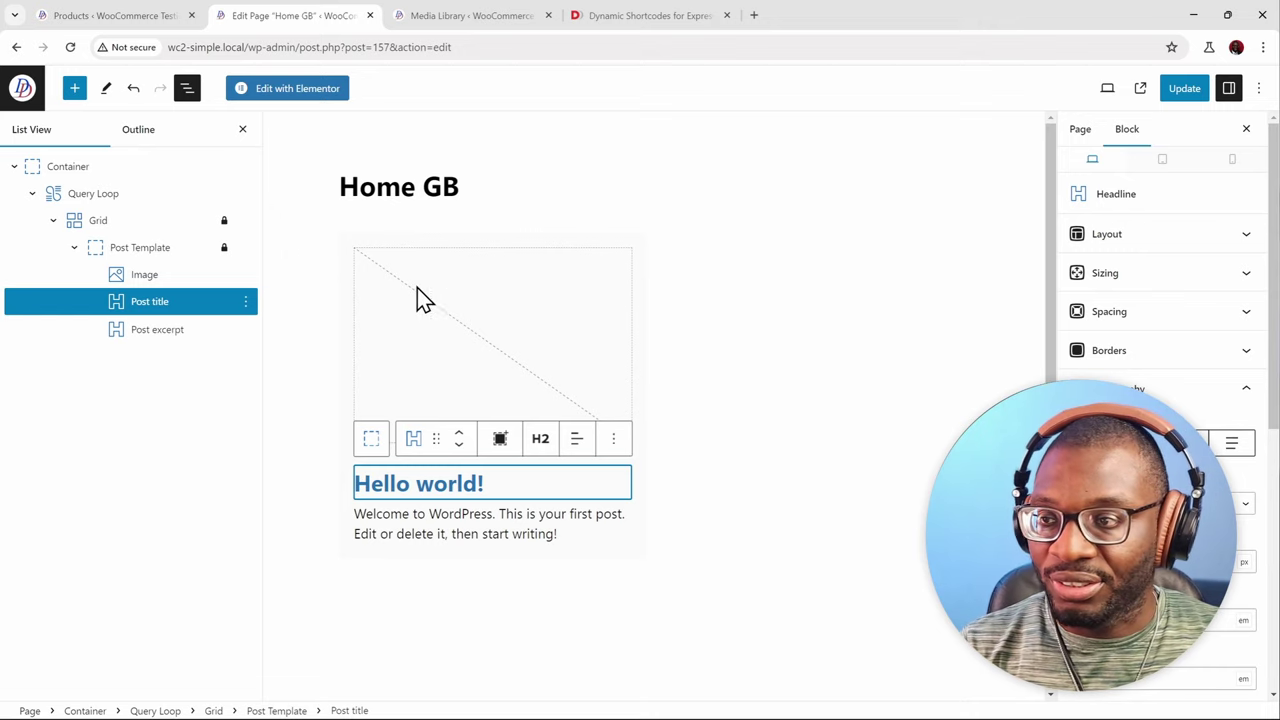
Set the Query Loop's post type to Products
left_click(138, 197)
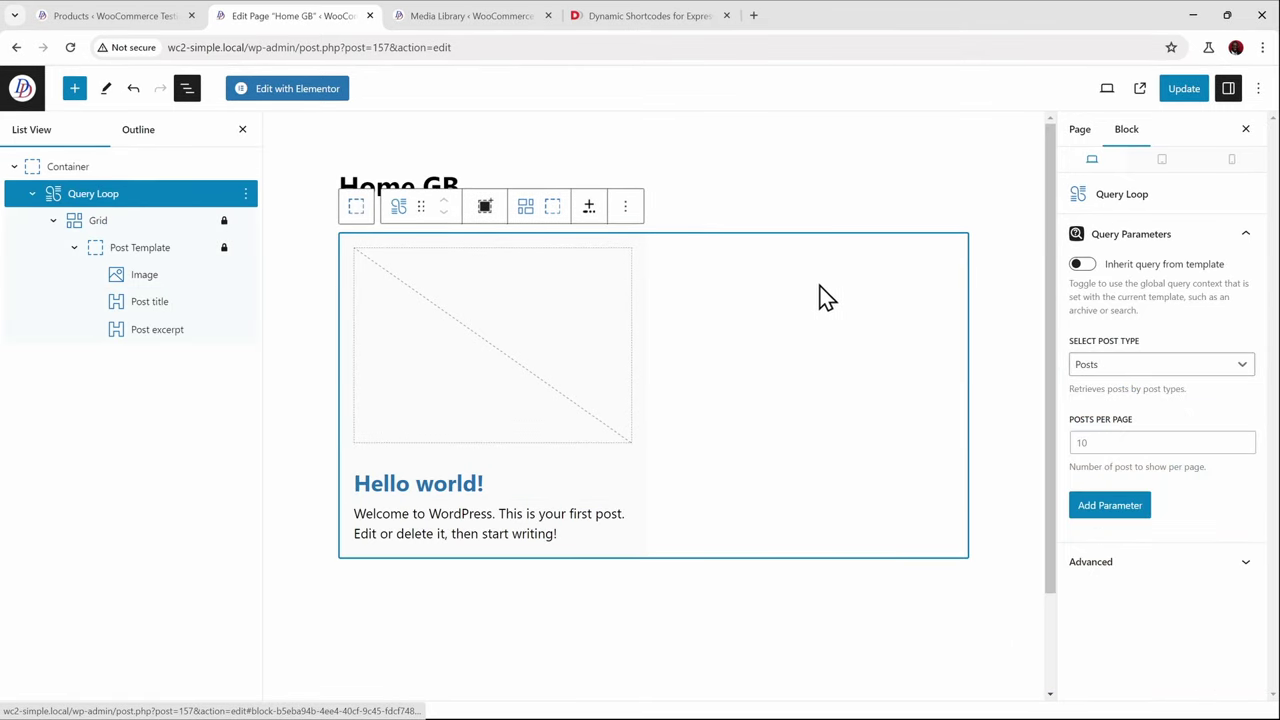
left_click(1118, 362)
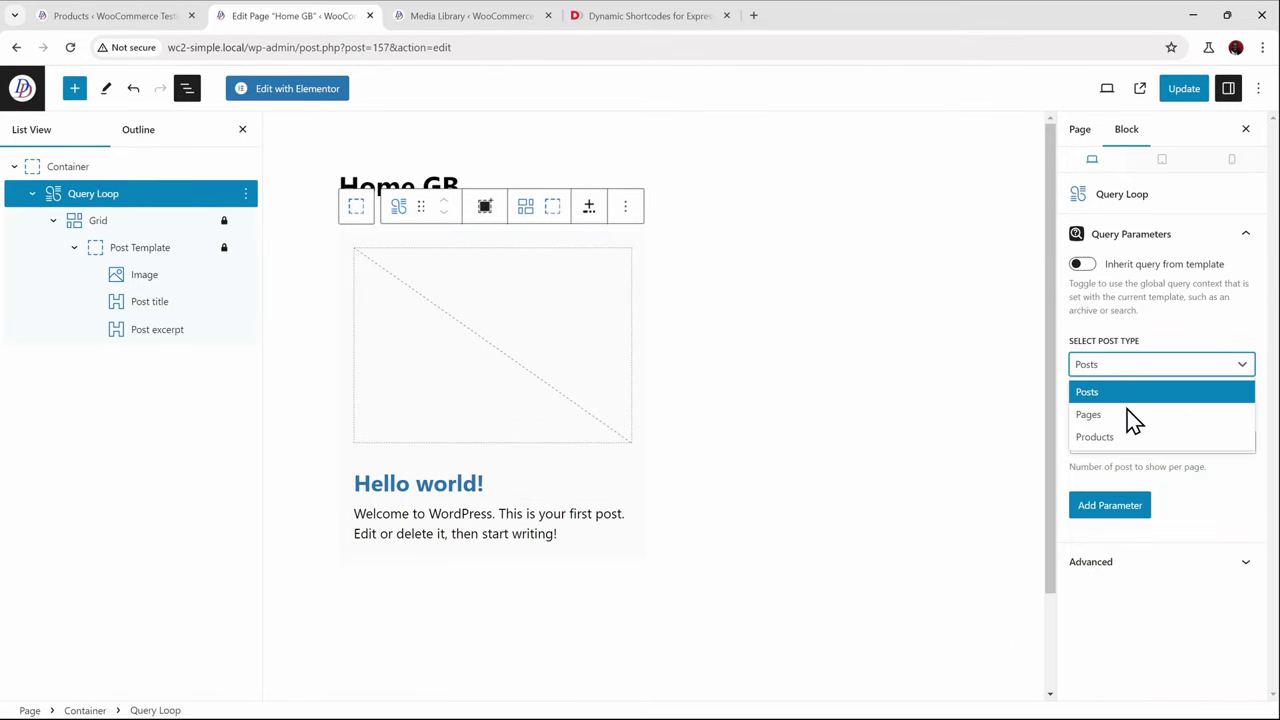
left_click(1125, 438)
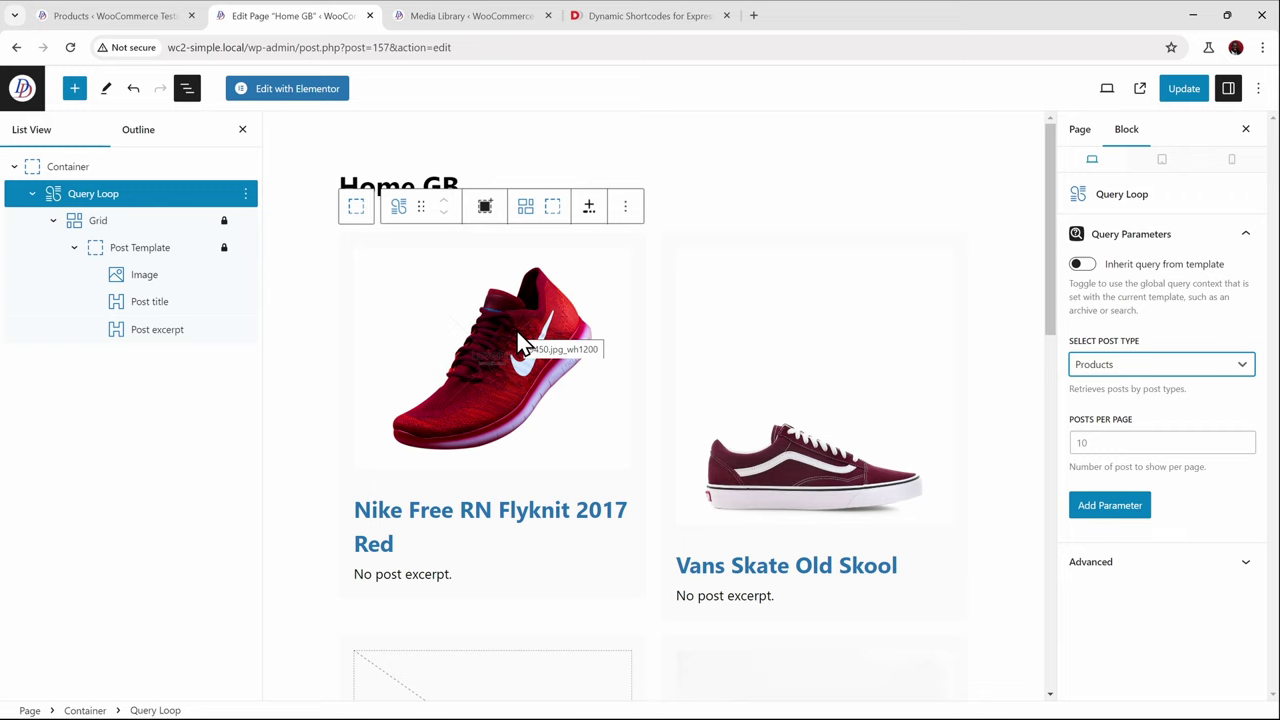
Check the image source options of the post template's Image block and disable its dynamic data
left_click(480, 350)
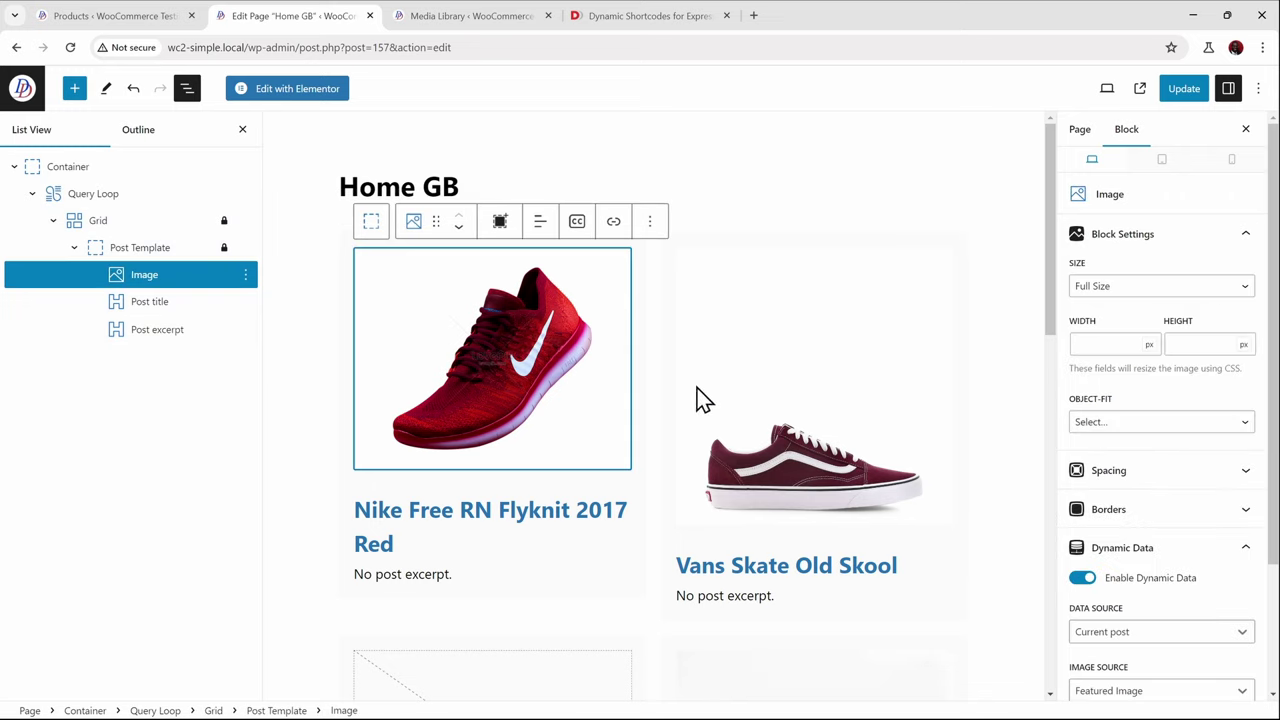
scroll(1140, 500, "down", 3)
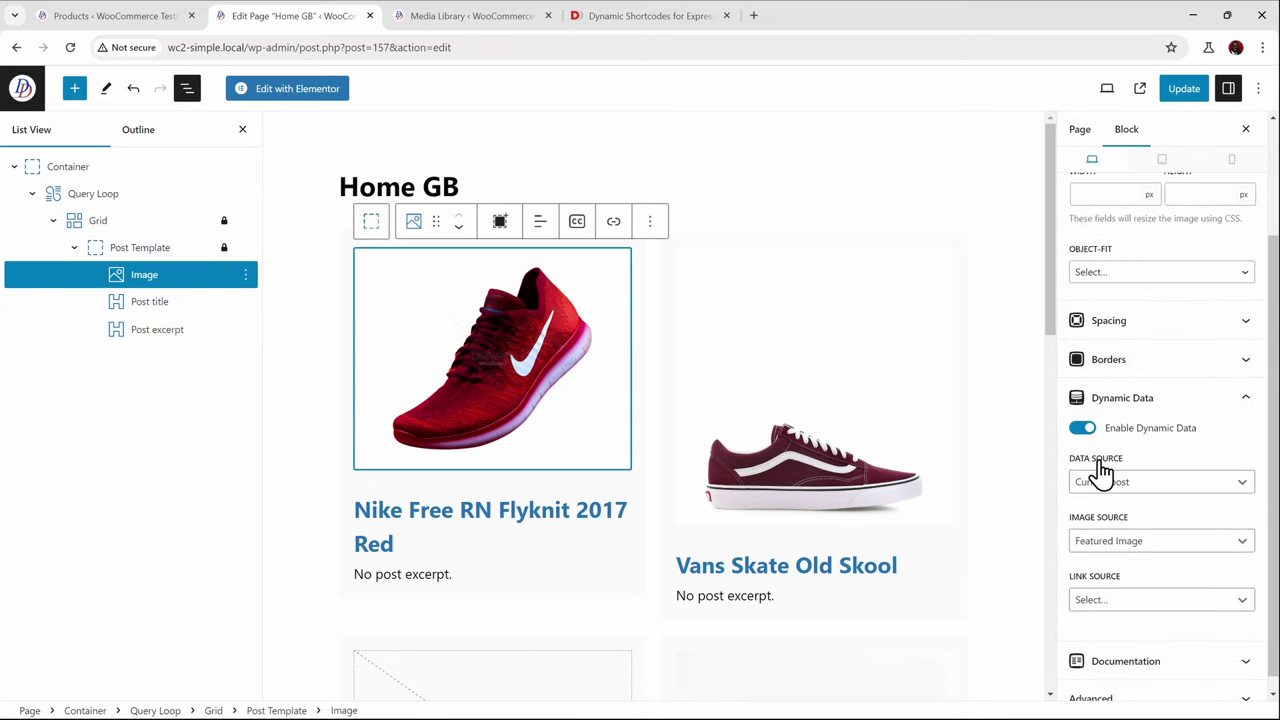
scroll(1145, 530, "down", 1)
left_click(1140, 530)
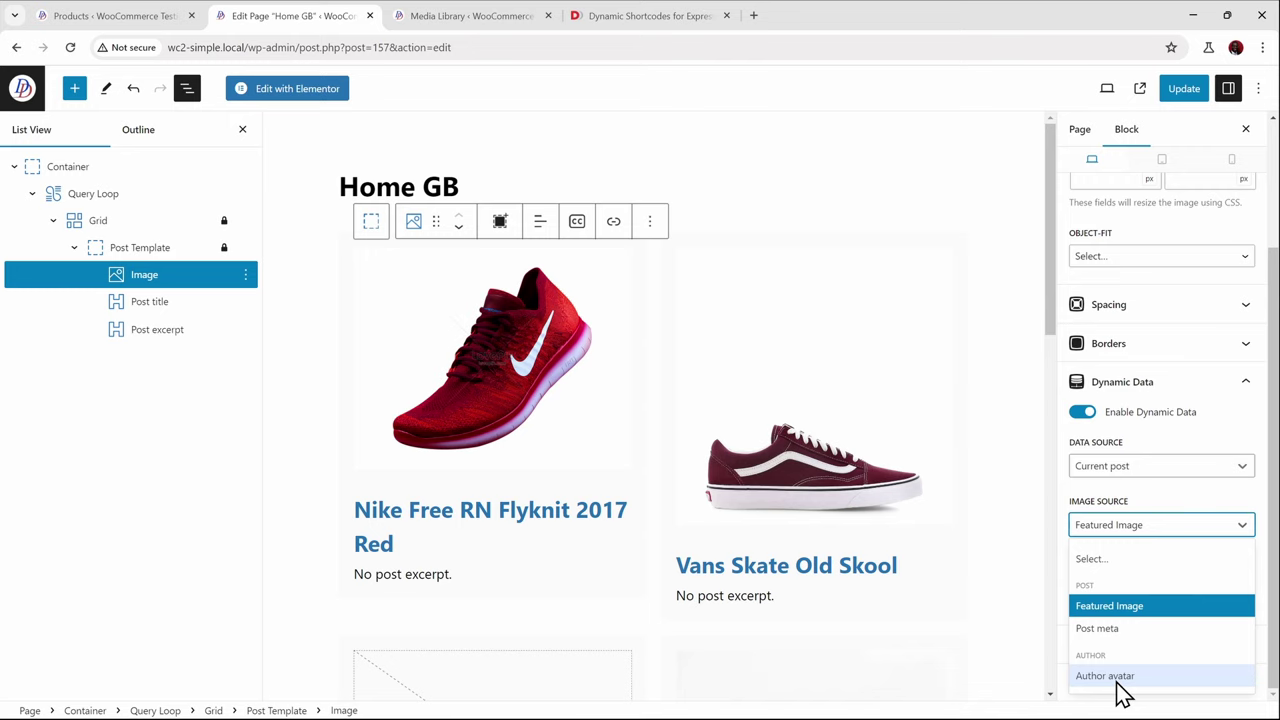
left_click(1083, 413)
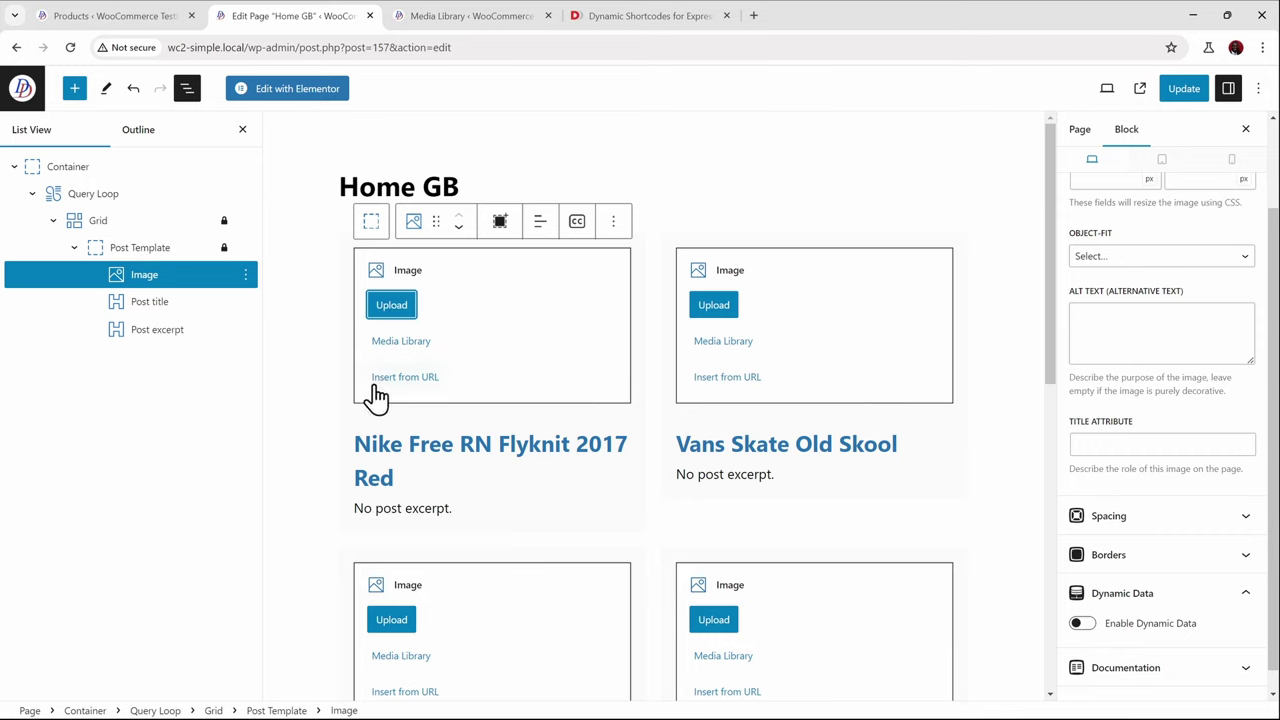
Enter the copied featured-image-id shortcode with fallback 110 as the Image block's URL
left_click(425, 397)
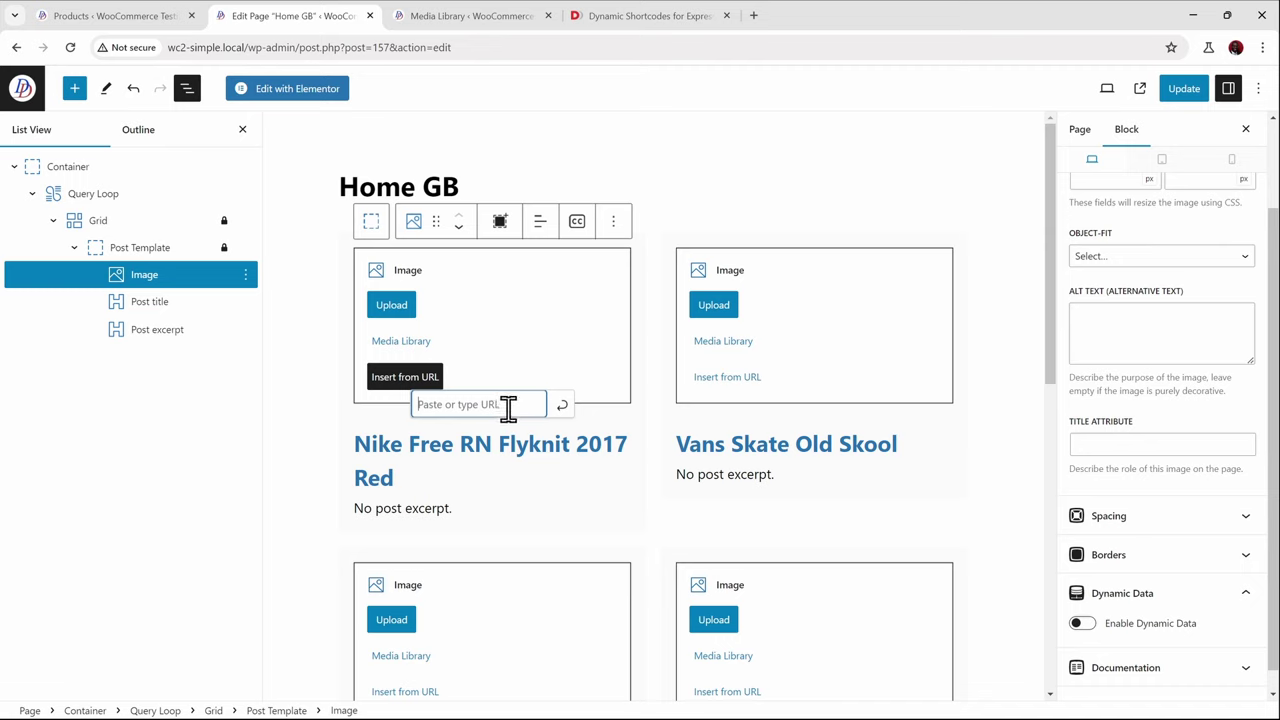
key("ctrl+v")
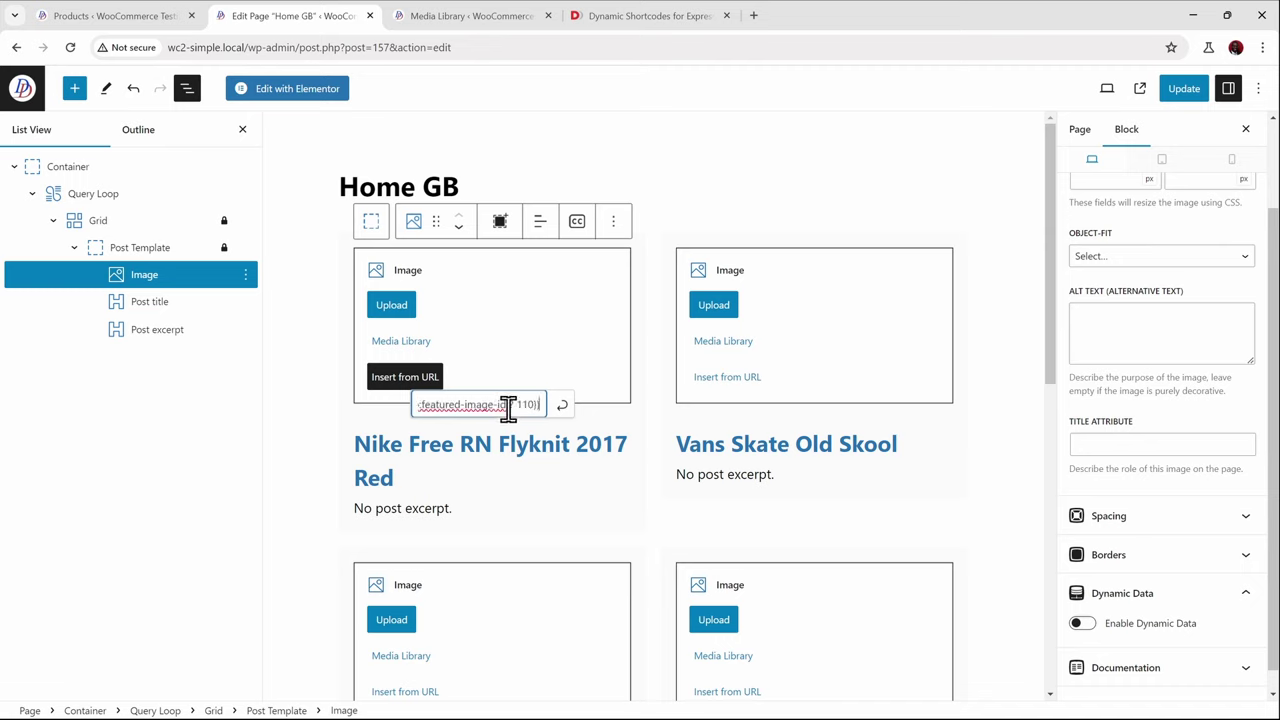